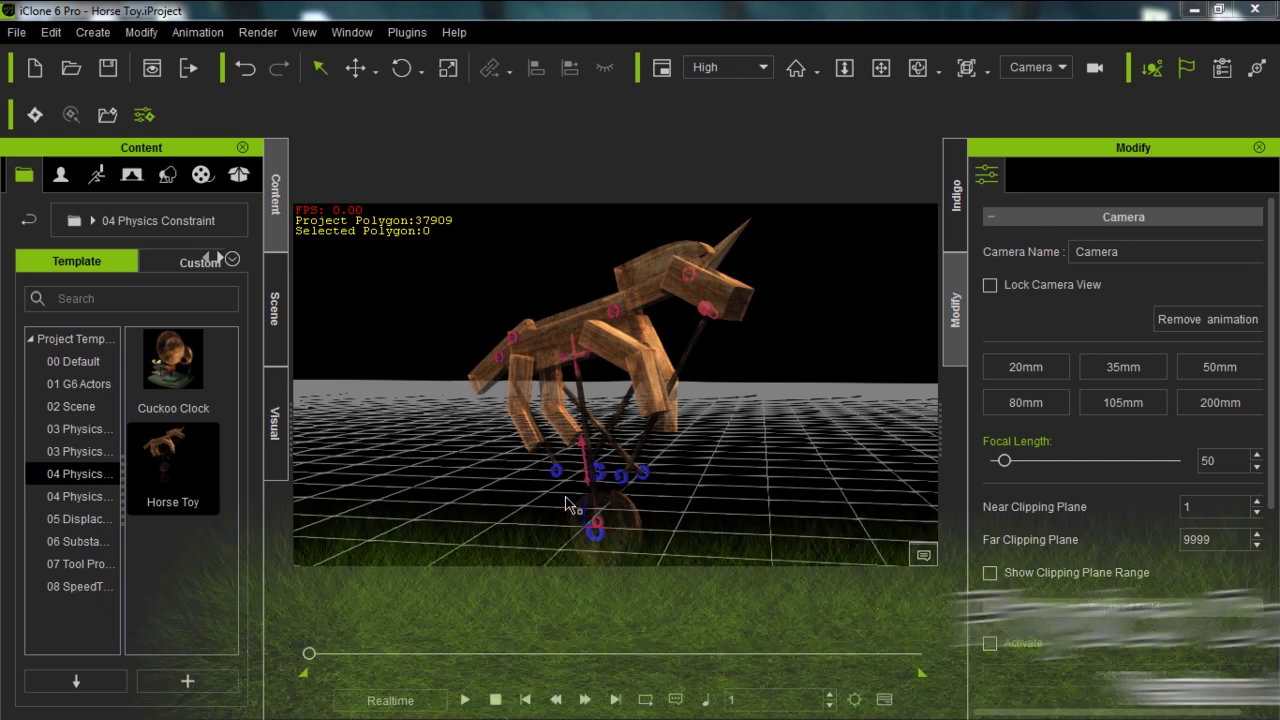
- Preview the horse toy animation, then start a new project without saving it
{"action": "left_click", "coordinate": [465, 700]}
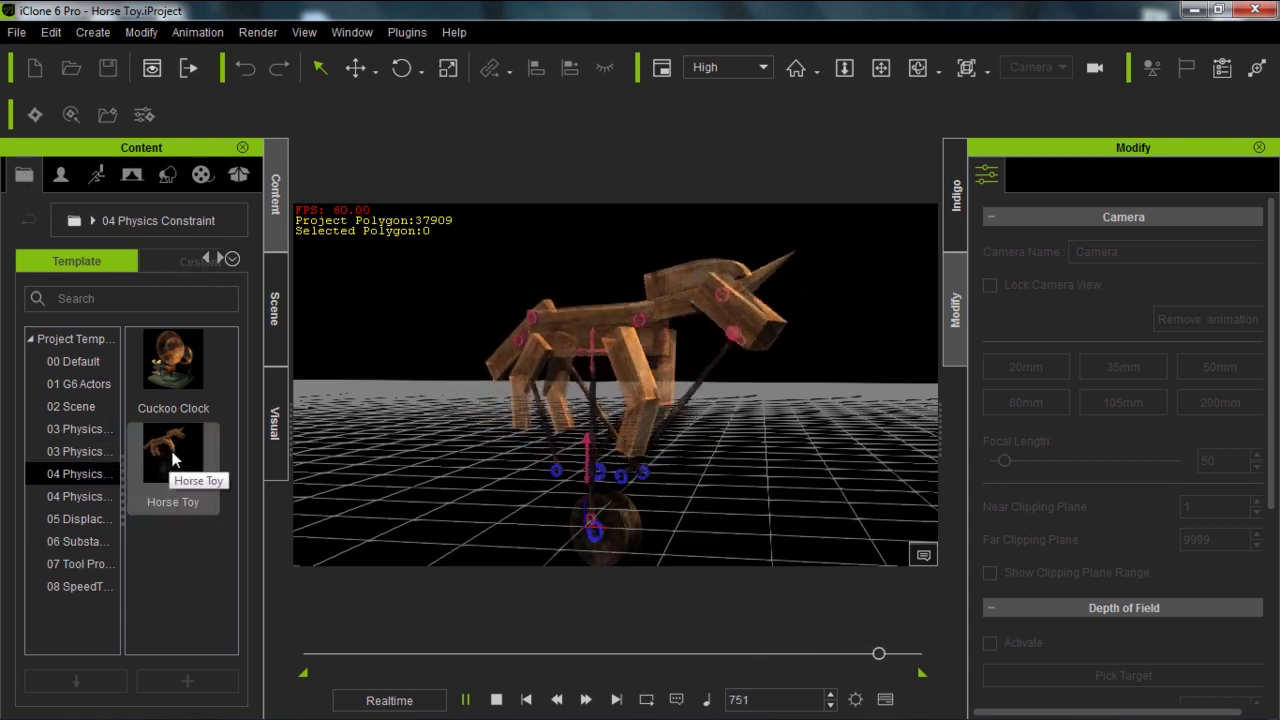
{"action": "left_click", "coordinate": [495, 699]}
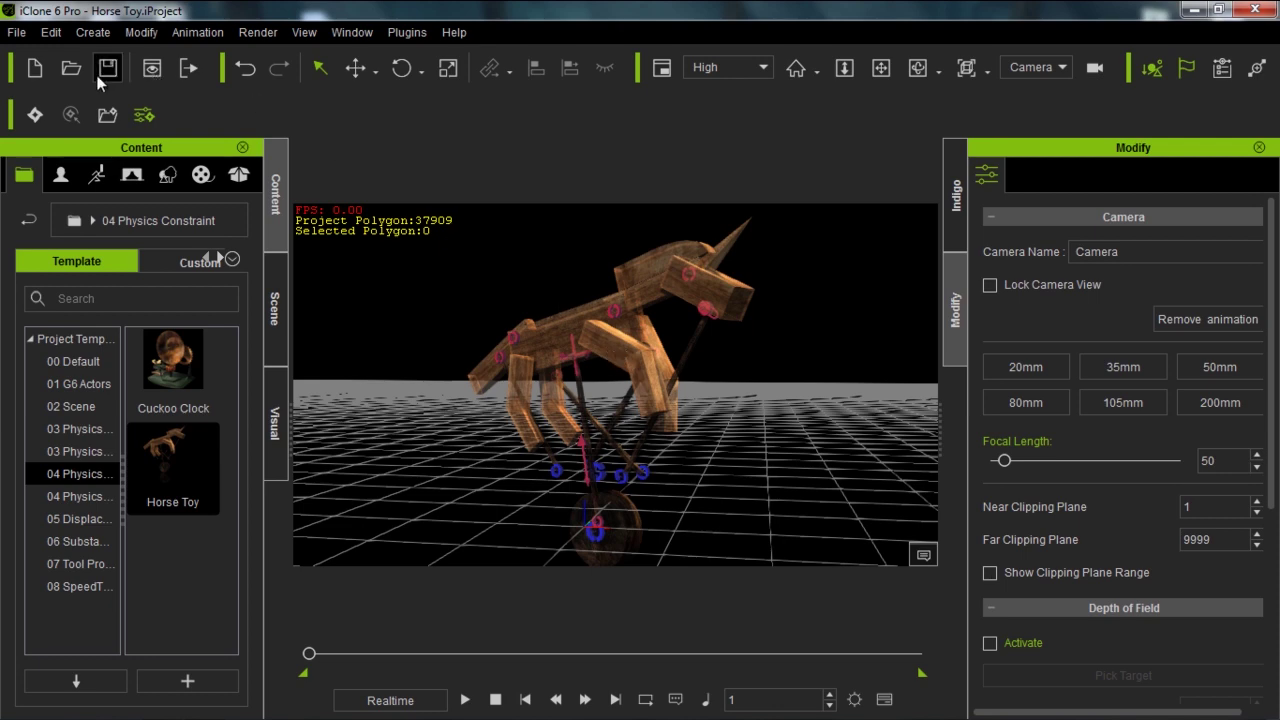
{"action": "left_click", "coordinate": [46, 70]}
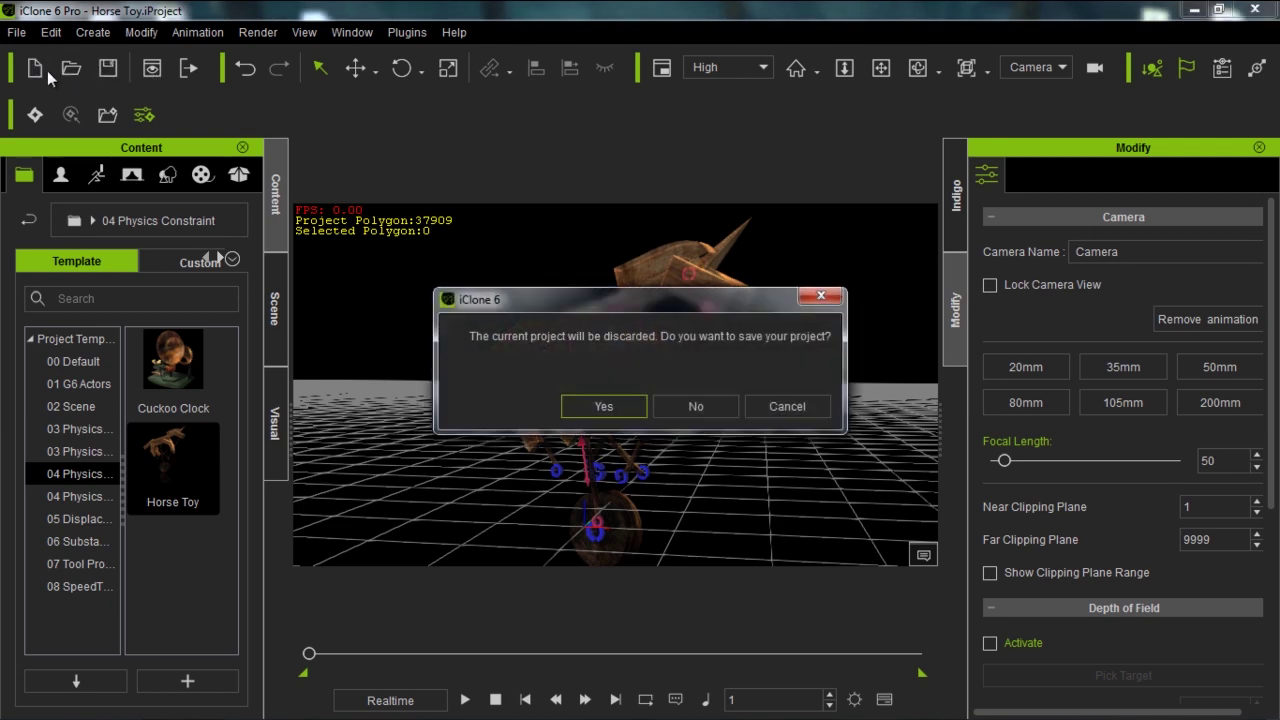
{"action": "left_click", "coordinate": [685, 405]}
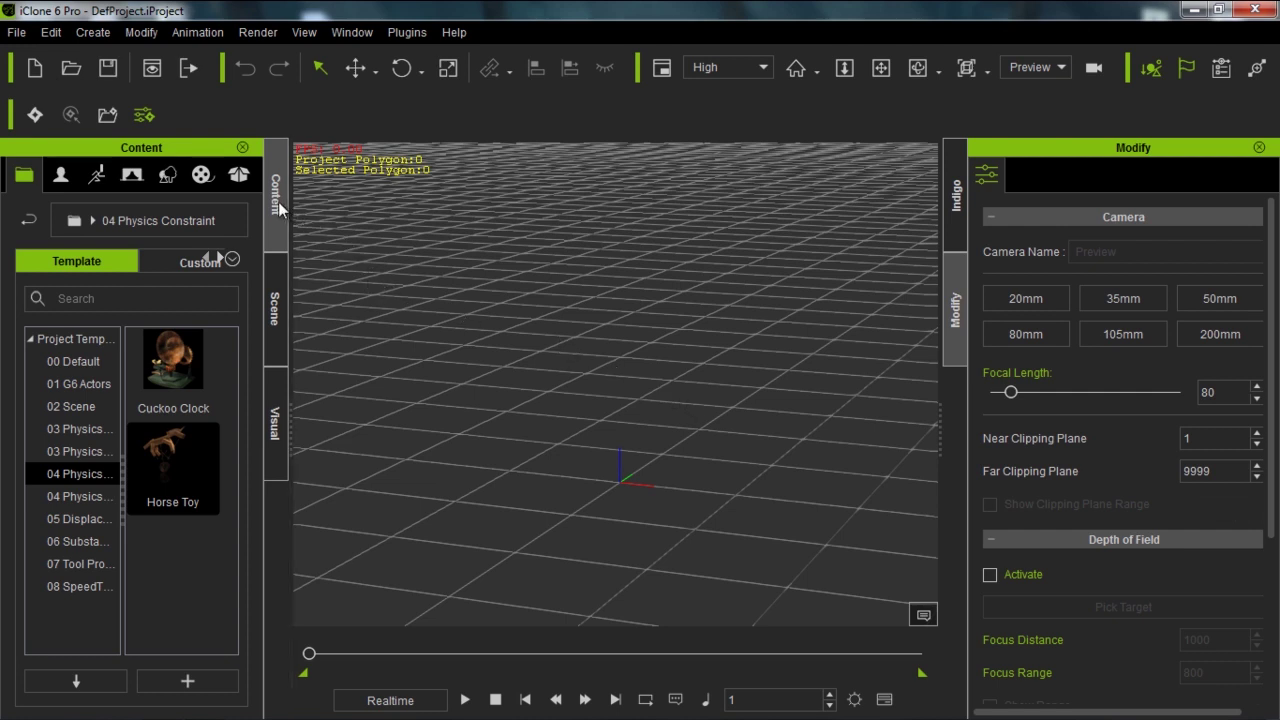
- Add Cylinder_001 from Props > 3D Blocks and flatten it into a disc at 17.3% Z scale
{"action": "left_click", "coordinate": [169, 178]}
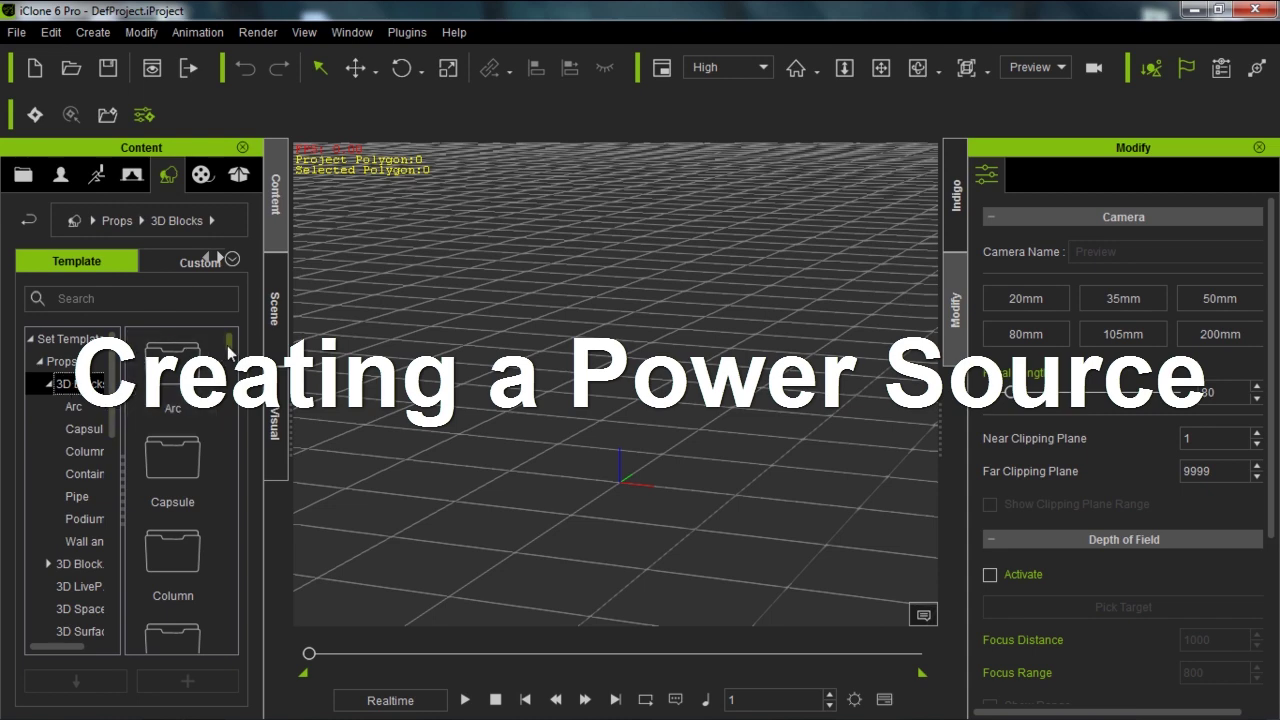
{"action": "left_click_drag", "start_coordinate": [229, 343], "coordinate": [236, 527]}
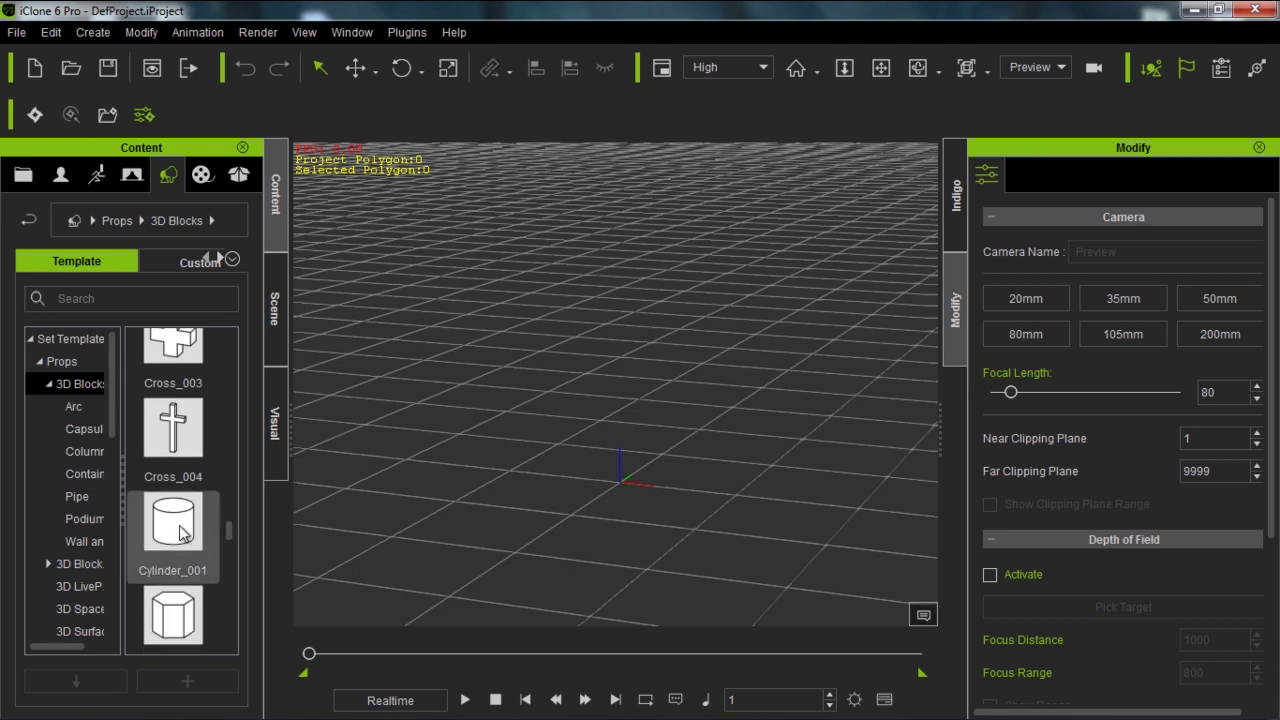
{"action": "double_click", "coordinate": [176, 530]}
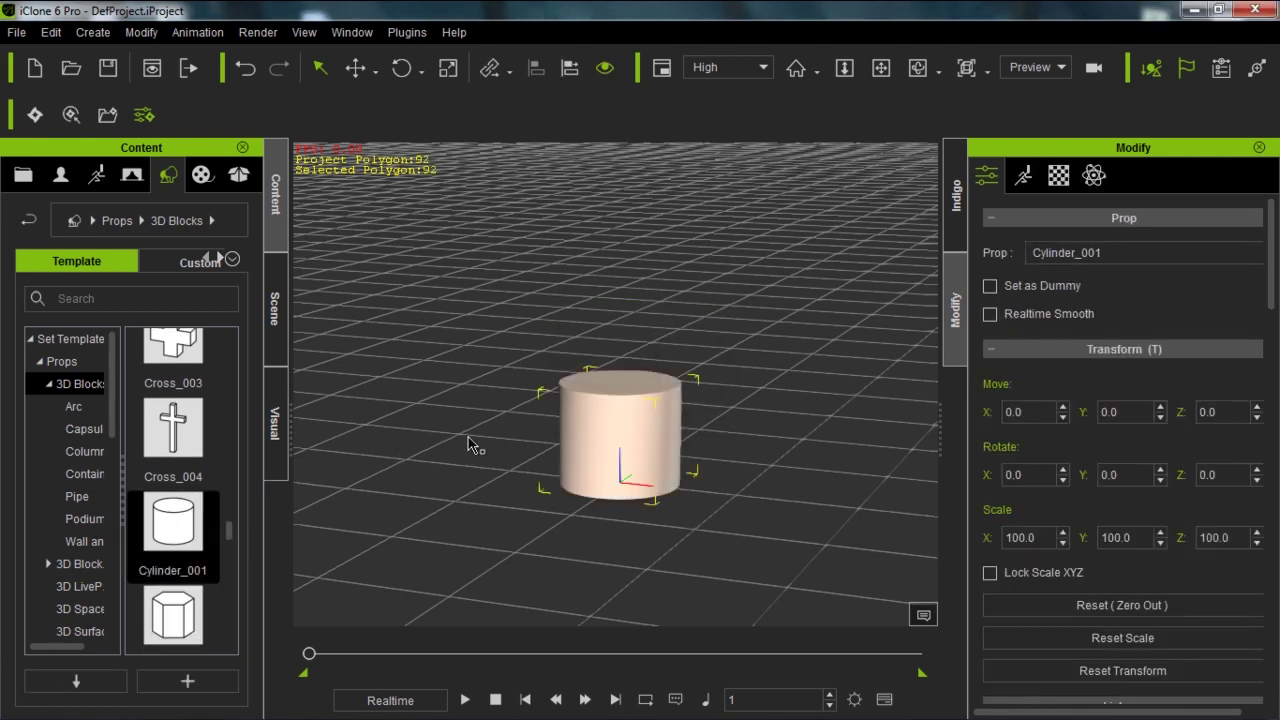
{"action": "key", "text": "r"}
{"action": "left_click_drag", "start_coordinate": [620, 403], "coordinate": [619, 484]}
{"action": "left_click_drag", "start_coordinate": [620, 404], "coordinate": [619, 462]}
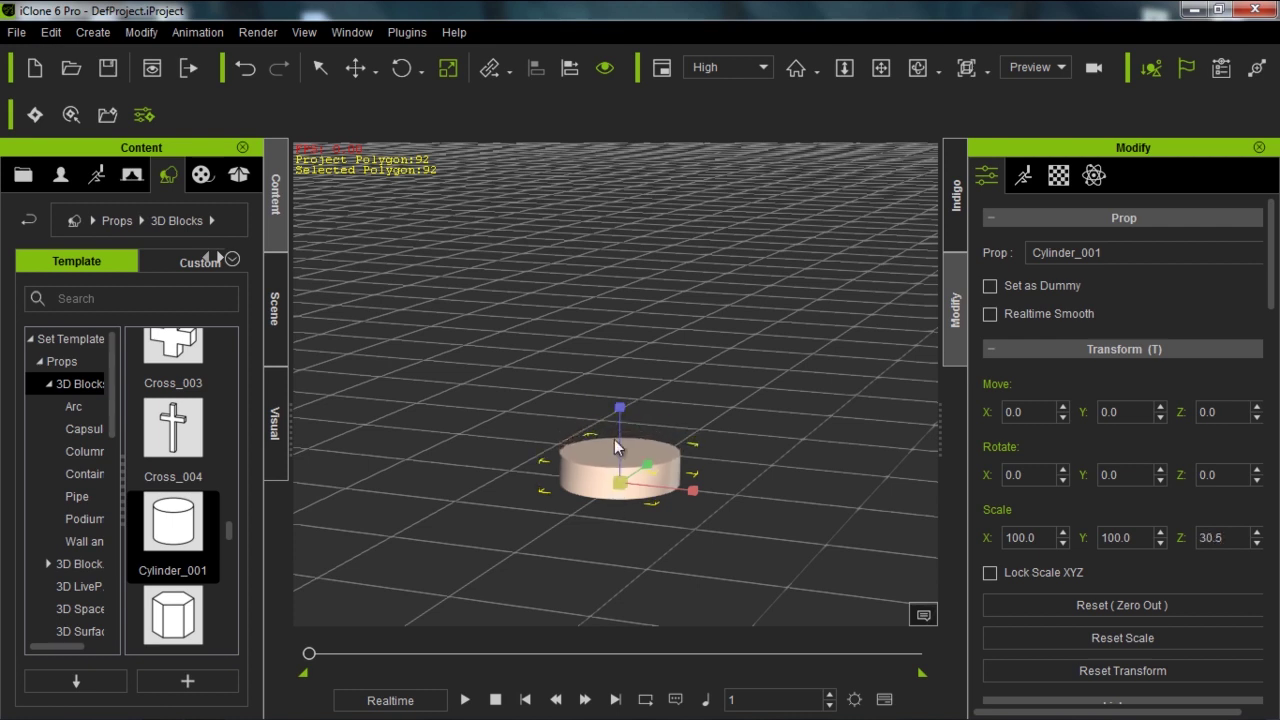
{"action": "left_click_drag", "start_coordinate": [620, 404], "coordinate": [621, 507]}
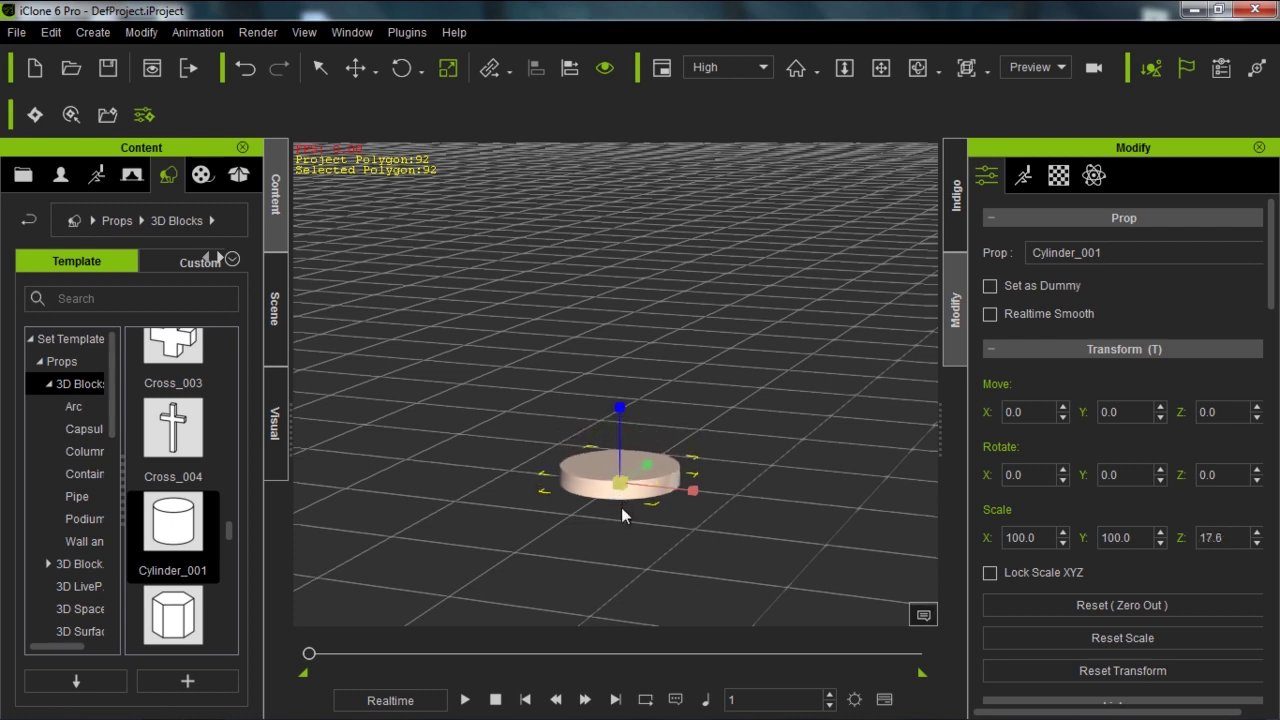
{"action": "left_click_drag", "start_coordinate": [617, 412], "coordinate": [618, 422]}
- Look down on the disc, test it in playback, and bring up its PhysX settings
{"action": "scroll", "coordinate": [542, 376], "scroll_direction": "up", "scroll_amount": 3}
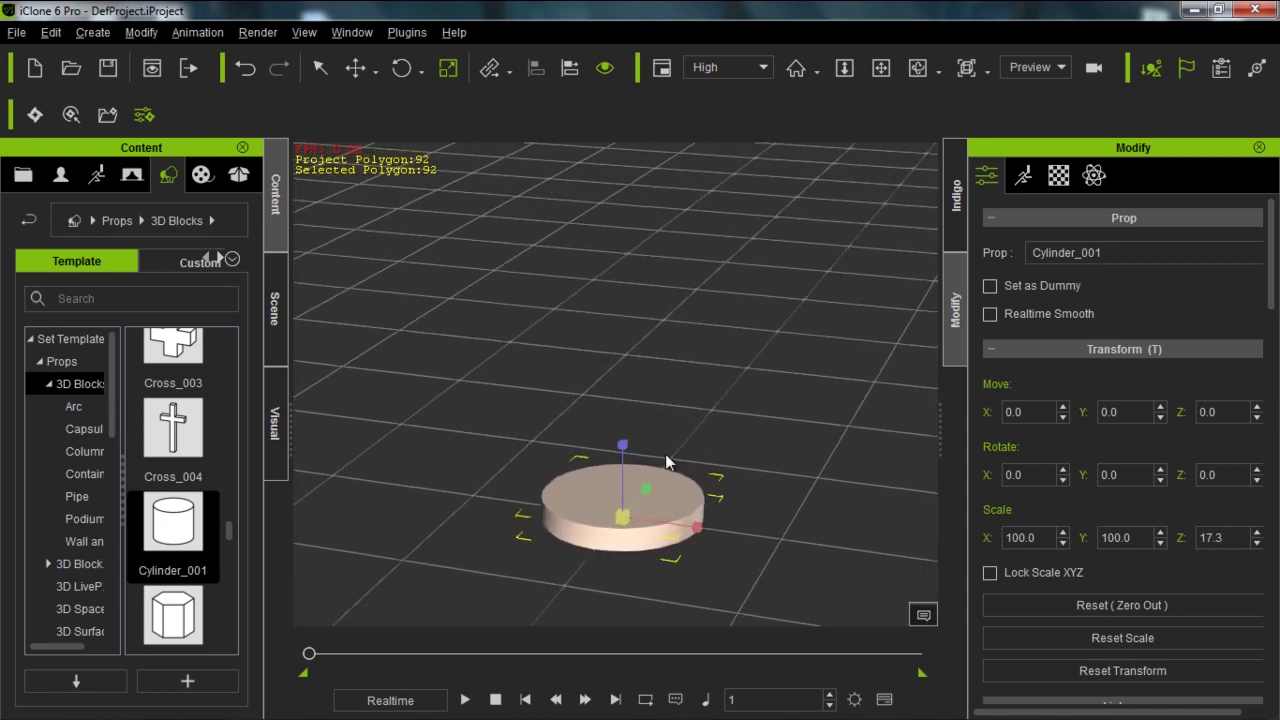
{"action": "right_click_drag", "start_coordinate": [665, 453], "coordinate": [650, 425]}
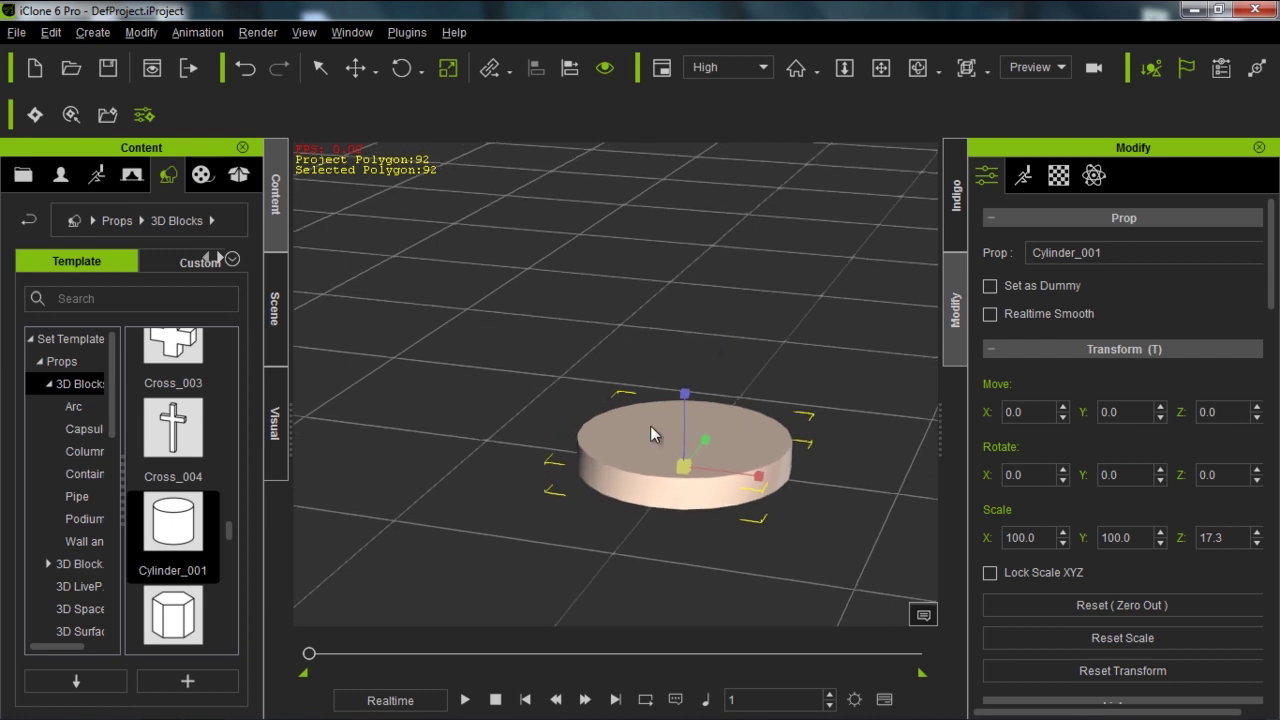
{"action": "right_click_drag", "start_coordinate": [635, 495], "coordinate": [657, 495]}
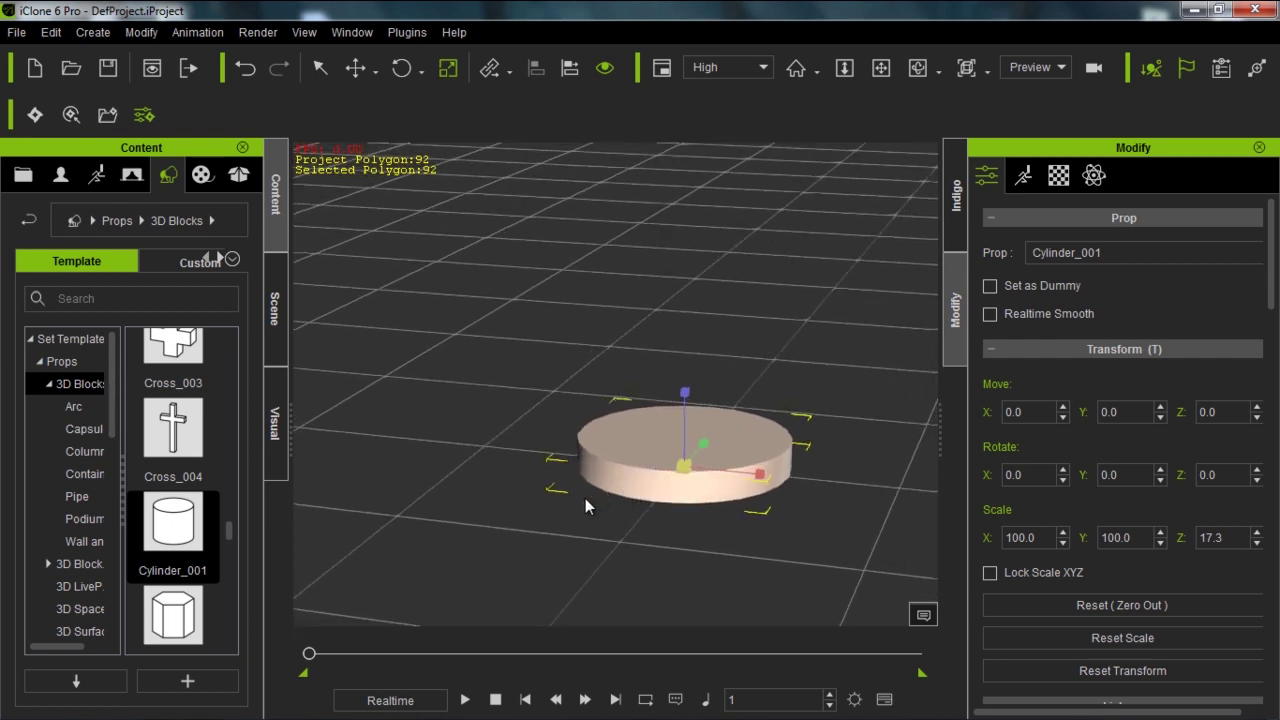
{"action": "left_click", "coordinate": [465, 699]}
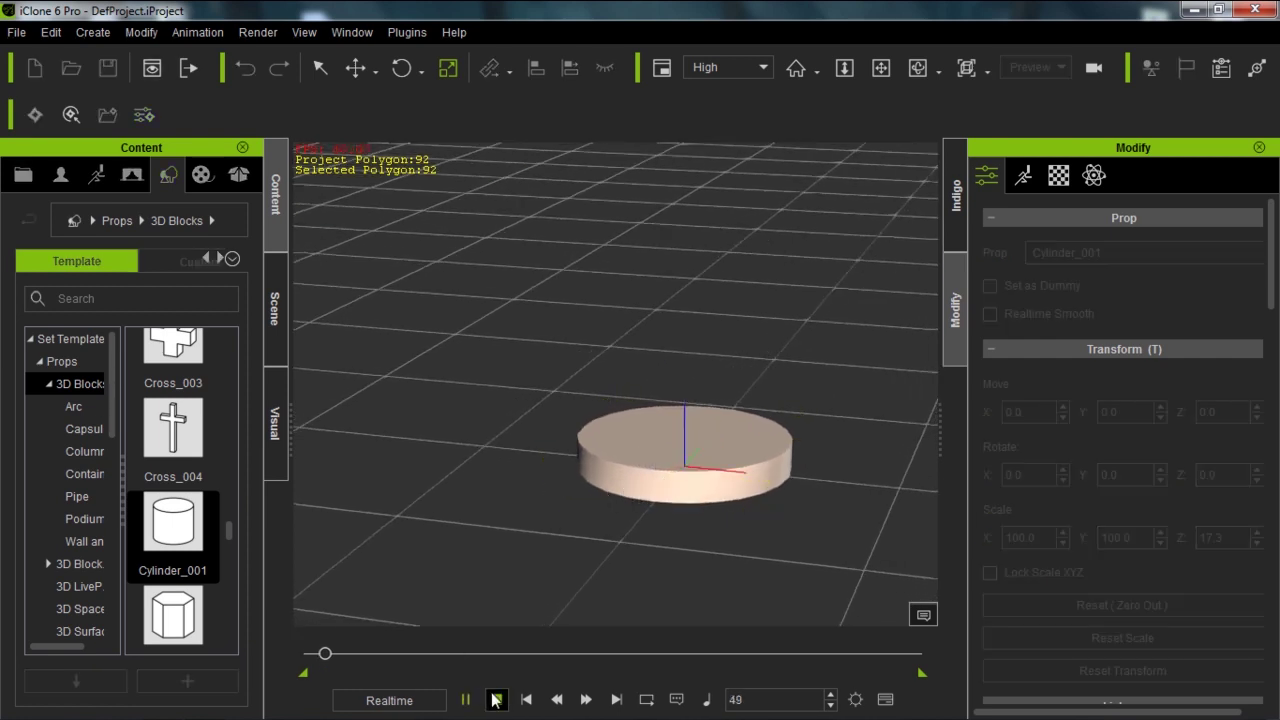
{"action": "left_click", "coordinate": [496, 699]}
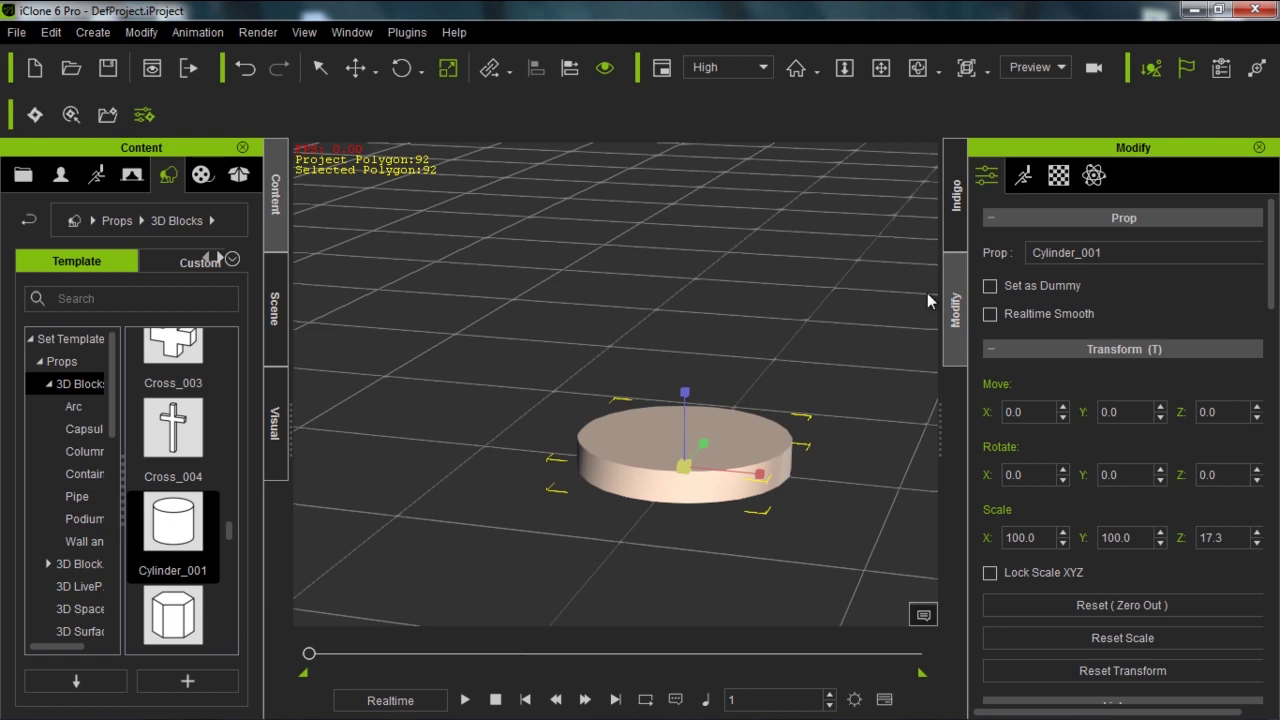
{"action": "left_click", "coordinate": [1093, 177]}
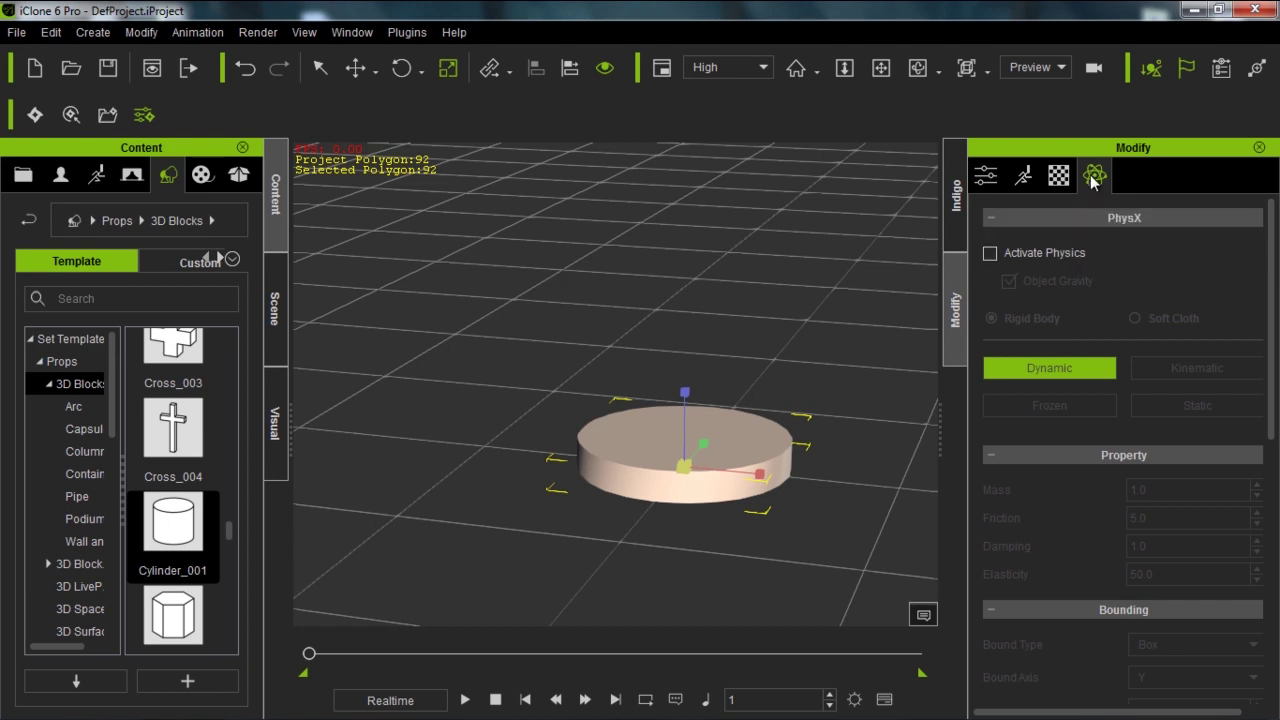
- Activate physics on the disc as a dynamic rigid body and test it in playback
{"action": "left_click", "coordinate": [1057, 252]}
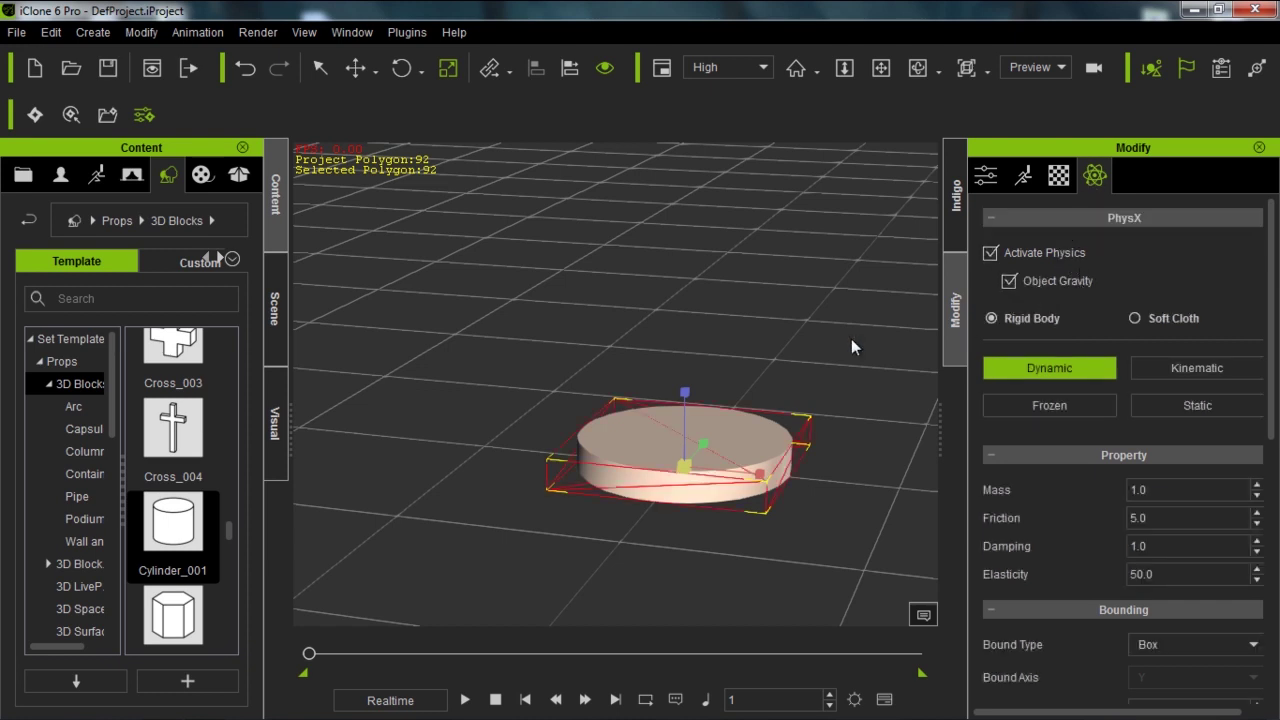
{"action": "left_click", "coordinate": [466, 698]}
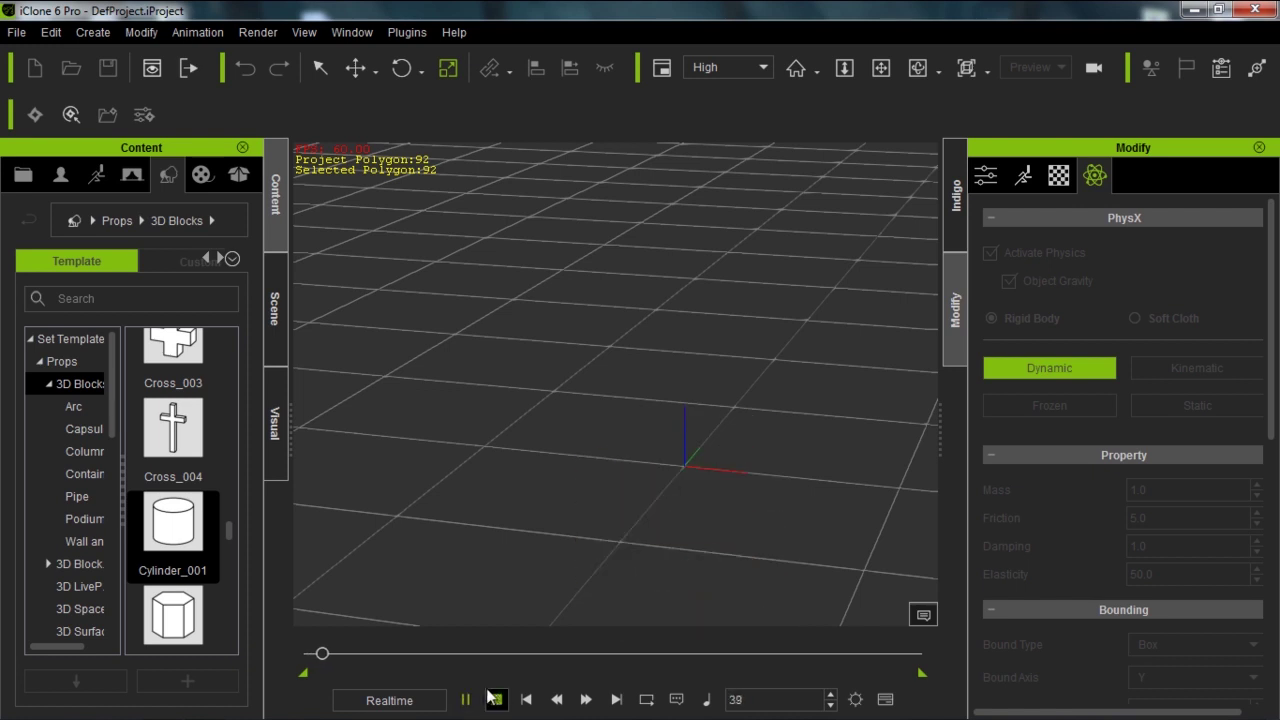
{"action": "left_click", "coordinate": [497, 700]}
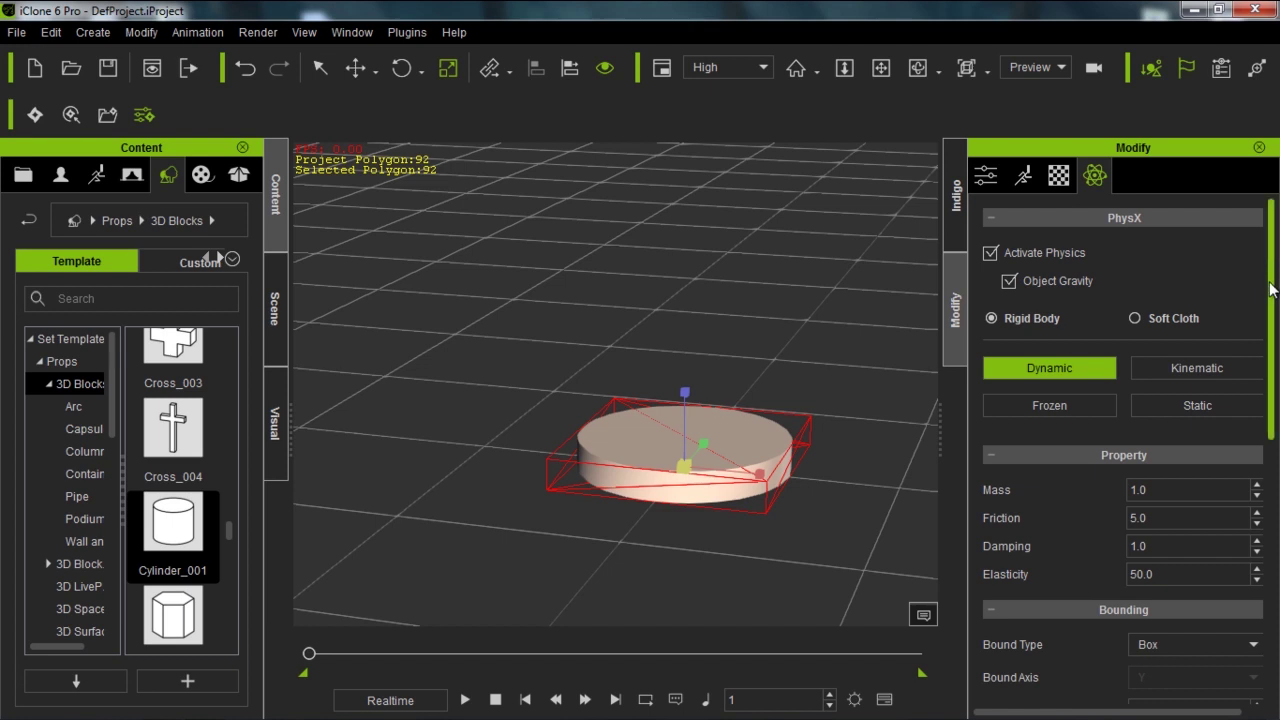
{"action": "left_click_drag", "start_coordinate": [1270, 289], "coordinate": [1270, 549]}
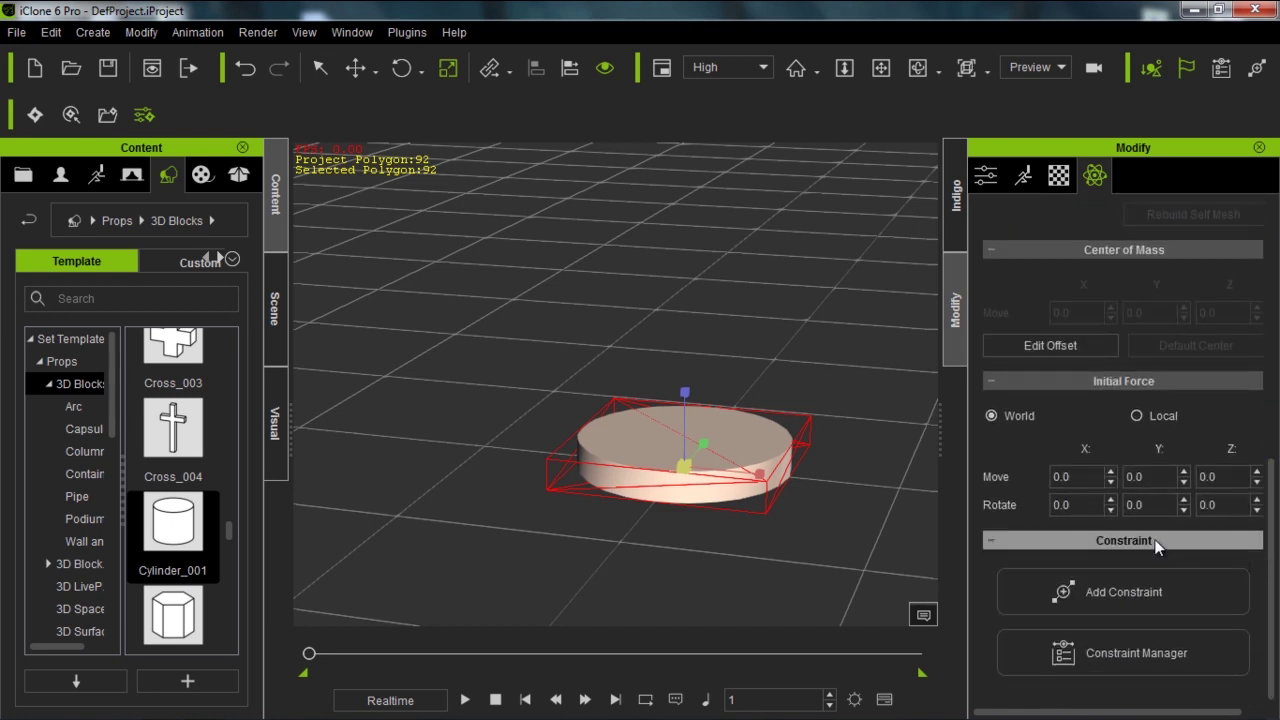
- Add a Hinge constraint near the disc's edge linking it to World, then test playback
{"action": "left_click", "coordinate": [1123, 591]}
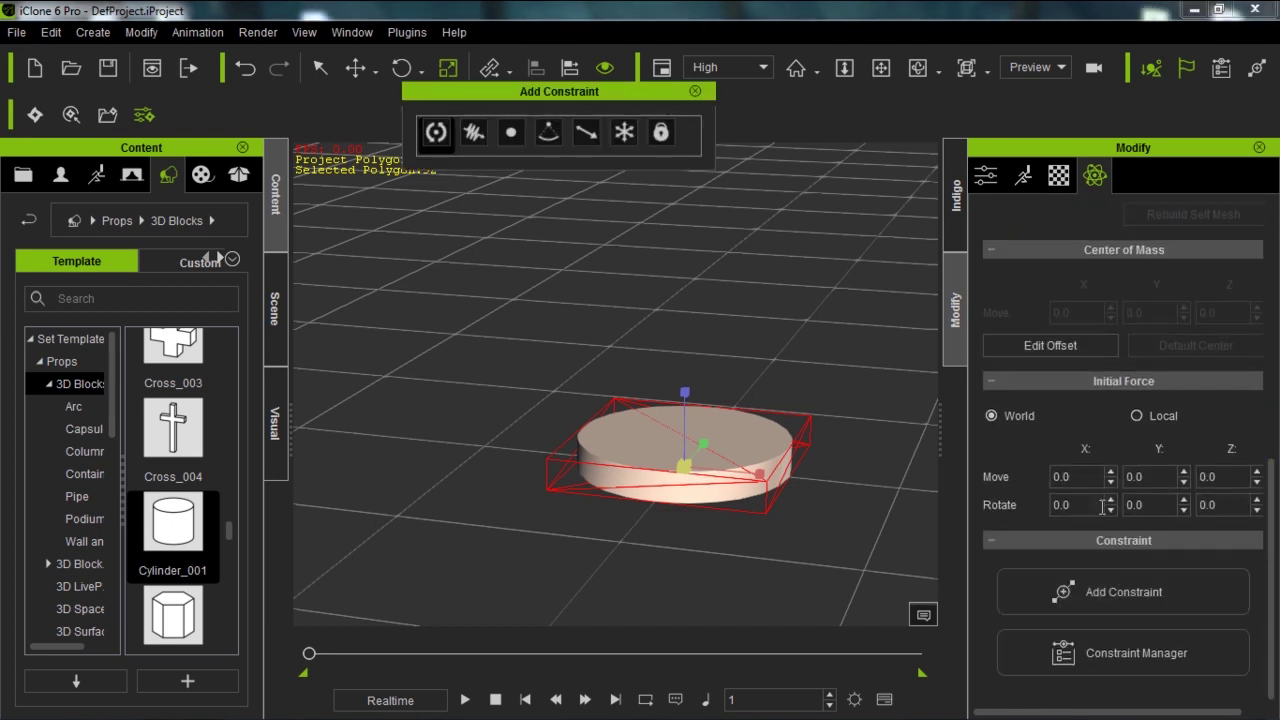
{"action": "left_click", "coordinate": [436, 133]}
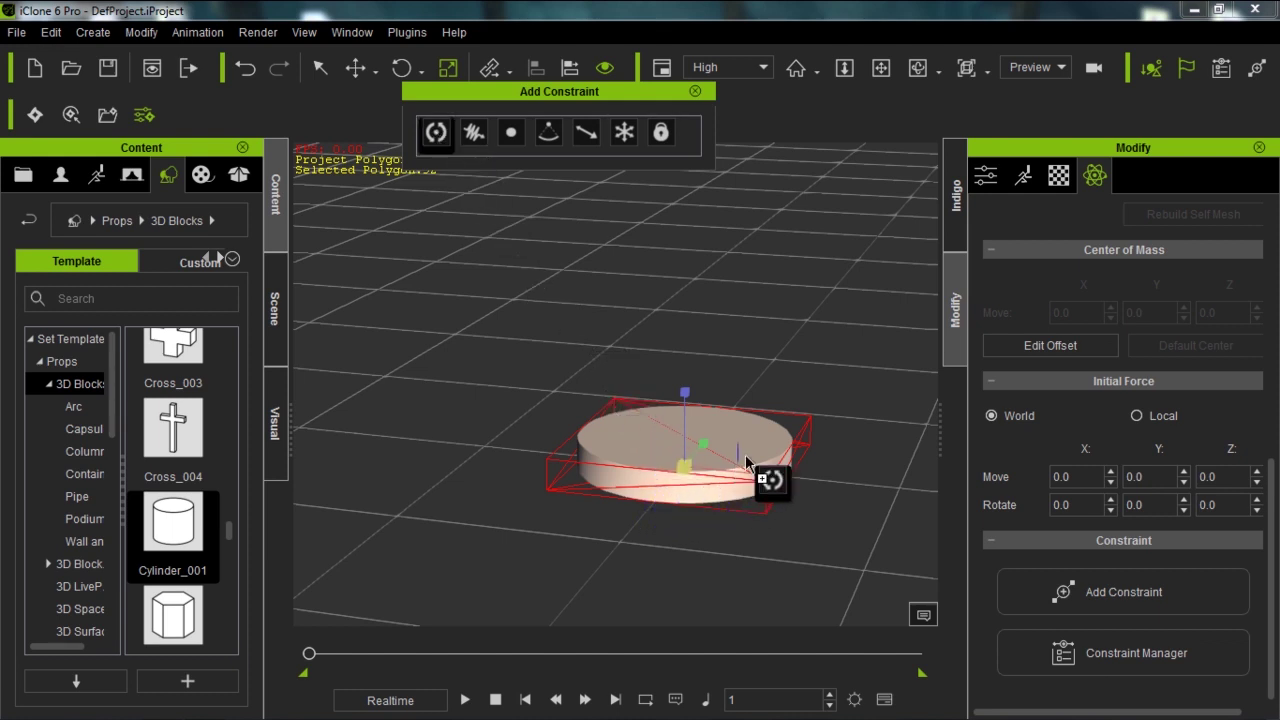
{"action": "left_click", "coordinate": [607, 428]}
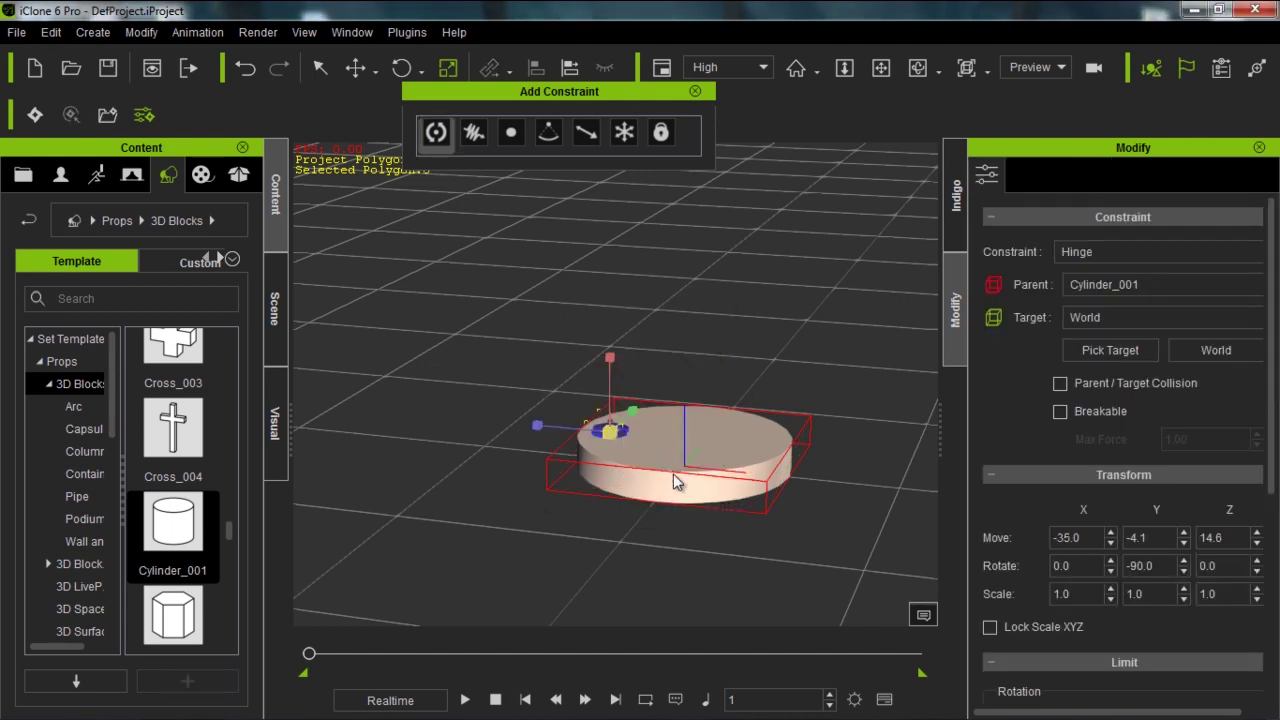
{"action": "right_click_drag", "start_coordinate": [654, 506], "coordinate": [604, 518]}
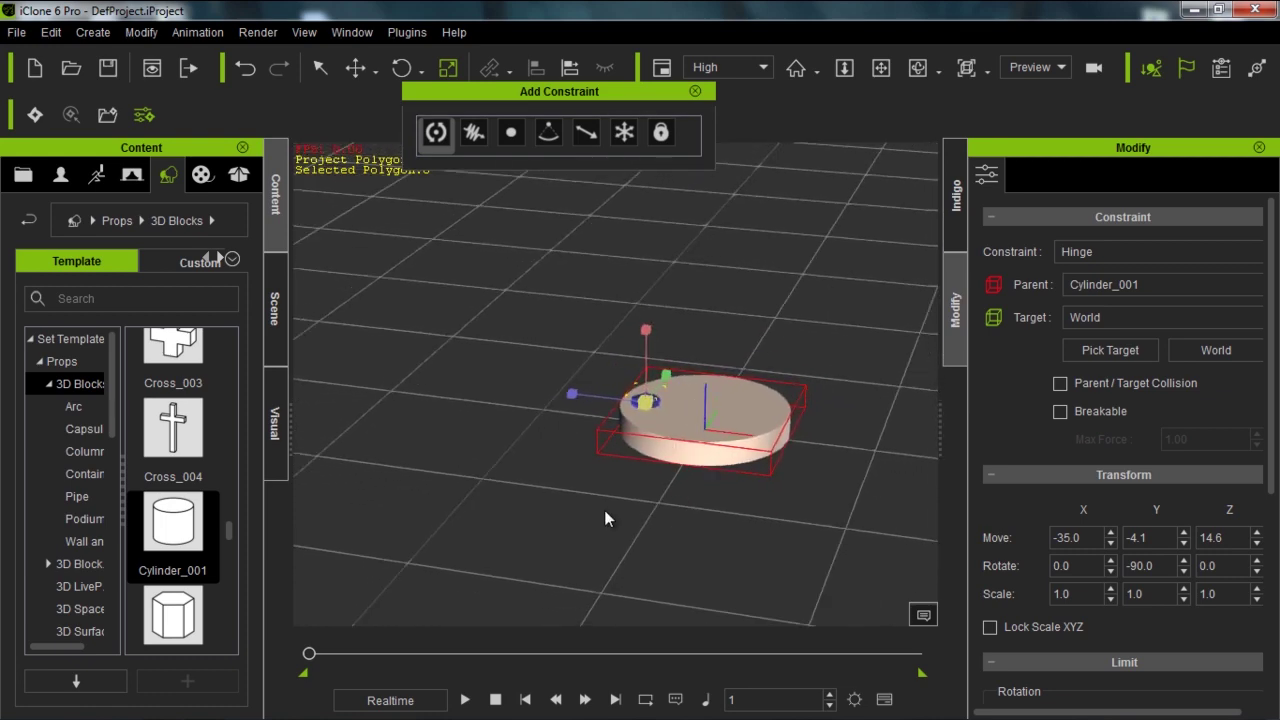
{"action": "left_click", "coordinate": [464, 697]}
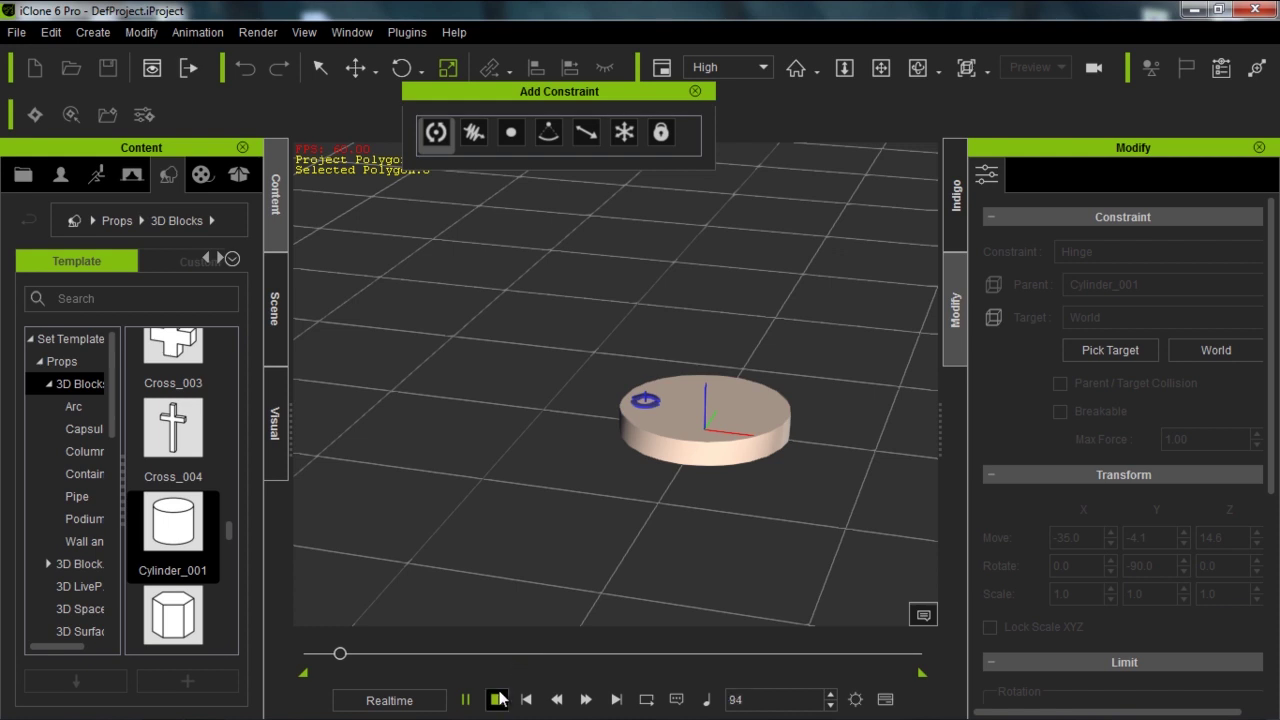
{"action": "left_click", "coordinate": [497, 699]}
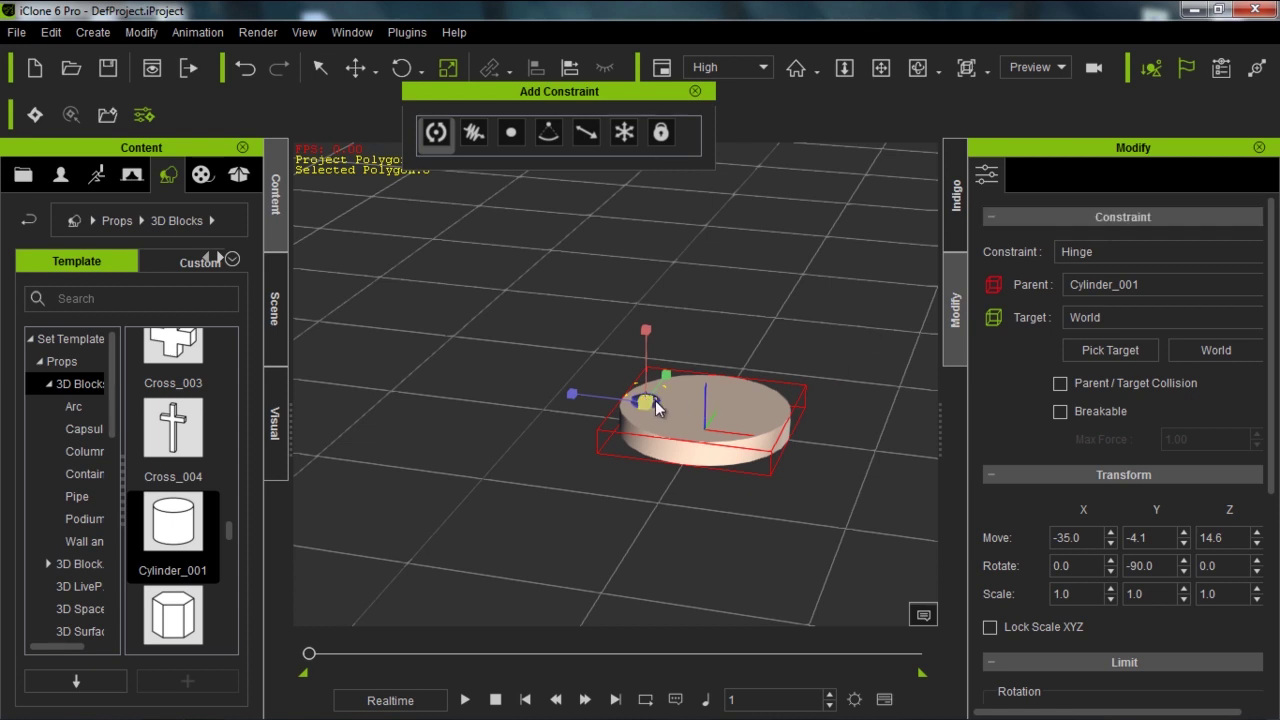
- Enable the hinge's force at velocity 5.0, free its X rotation limit, and test the spin
{"action": "scroll", "coordinate": [1200, 400], "scroll_direction": "down", "scroll_amount": 5}
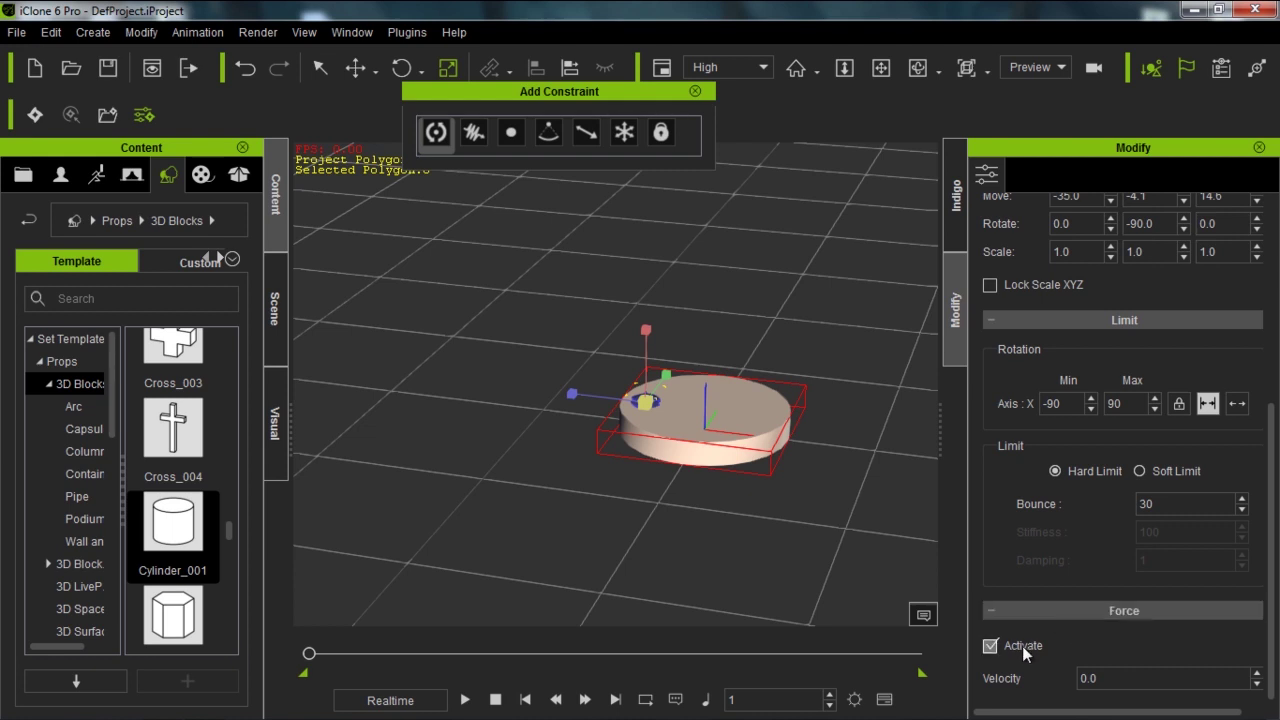
{"action": "left_click", "coordinate": [1022, 646]}
{"action": "left_click", "coordinate": [1054, 677]}
{"action": "type", "text": "50"}
{"action": "key", "text": "space"}
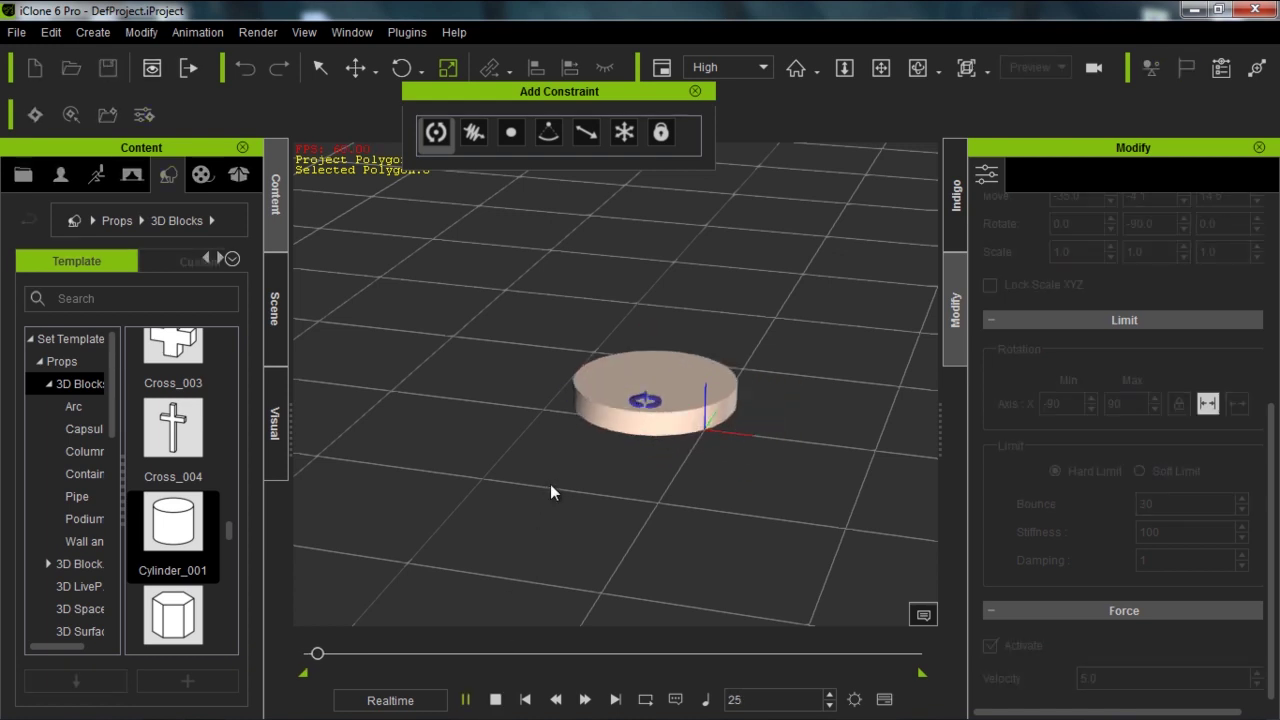
{"action": "left_click", "coordinate": [496, 699]}
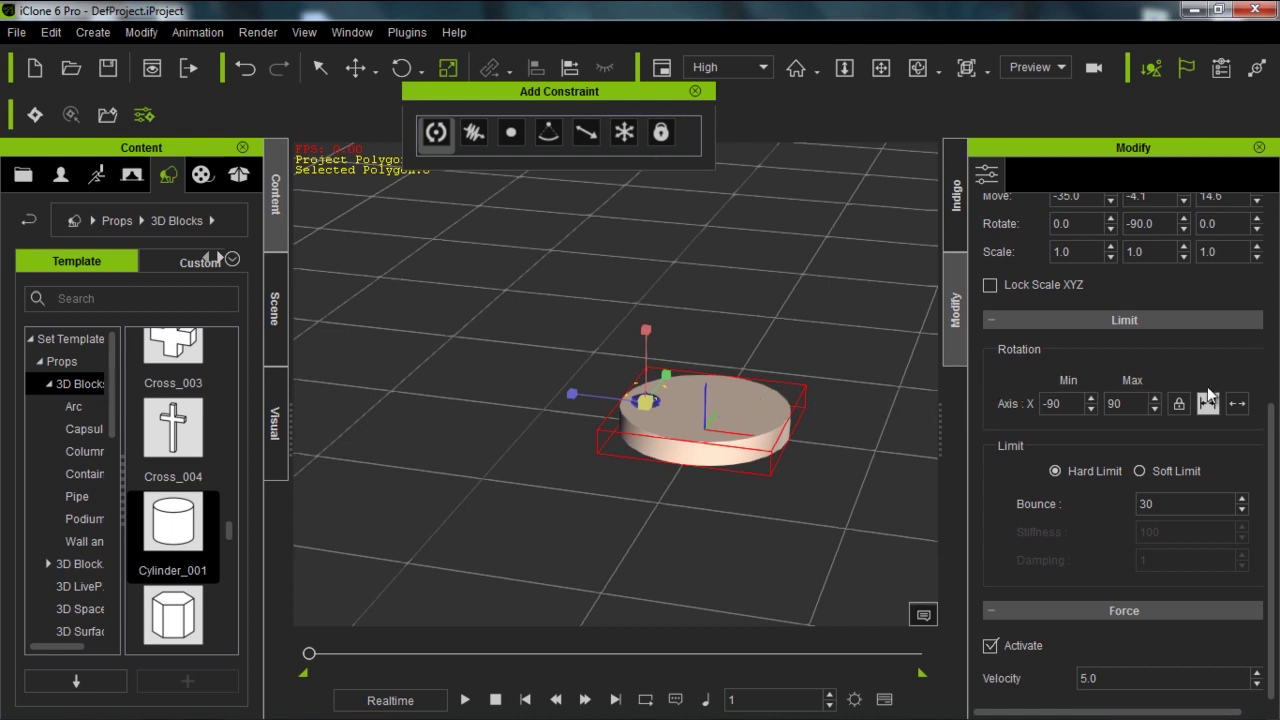
{"action": "left_click", "coordinate": [1237, 404]}
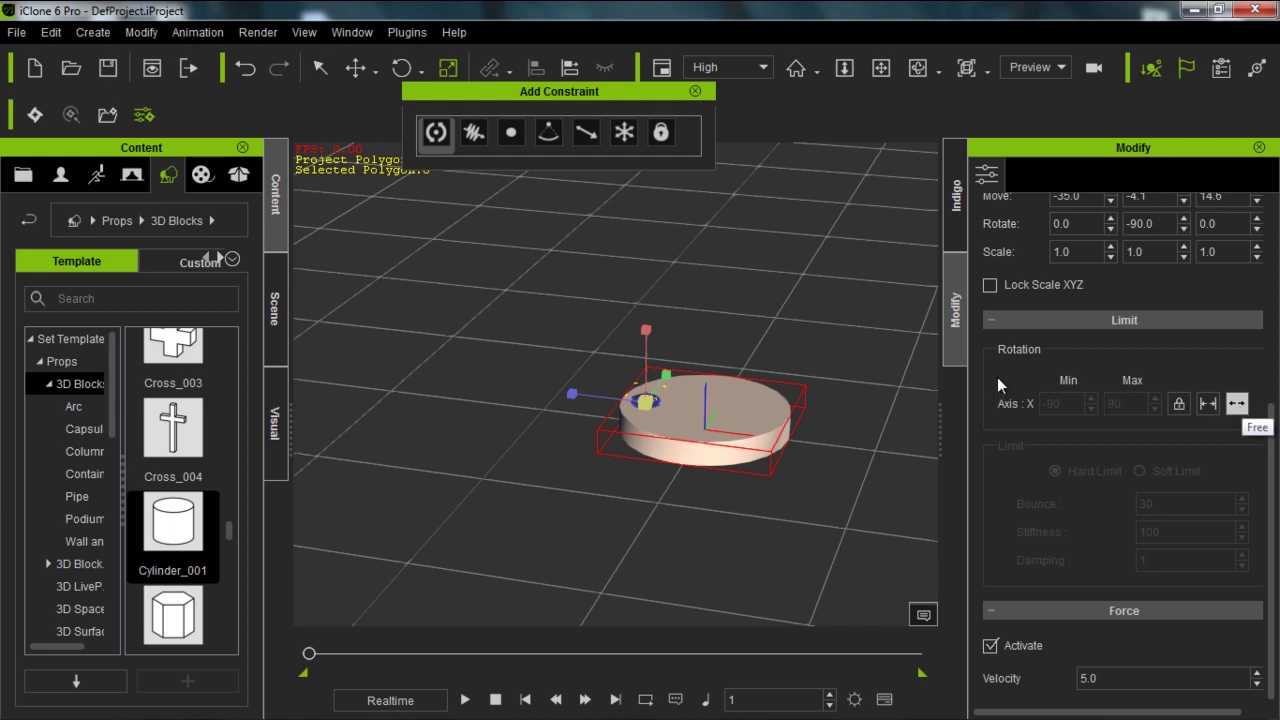
{"action": "left_click", "coordinate": [467, 697]}
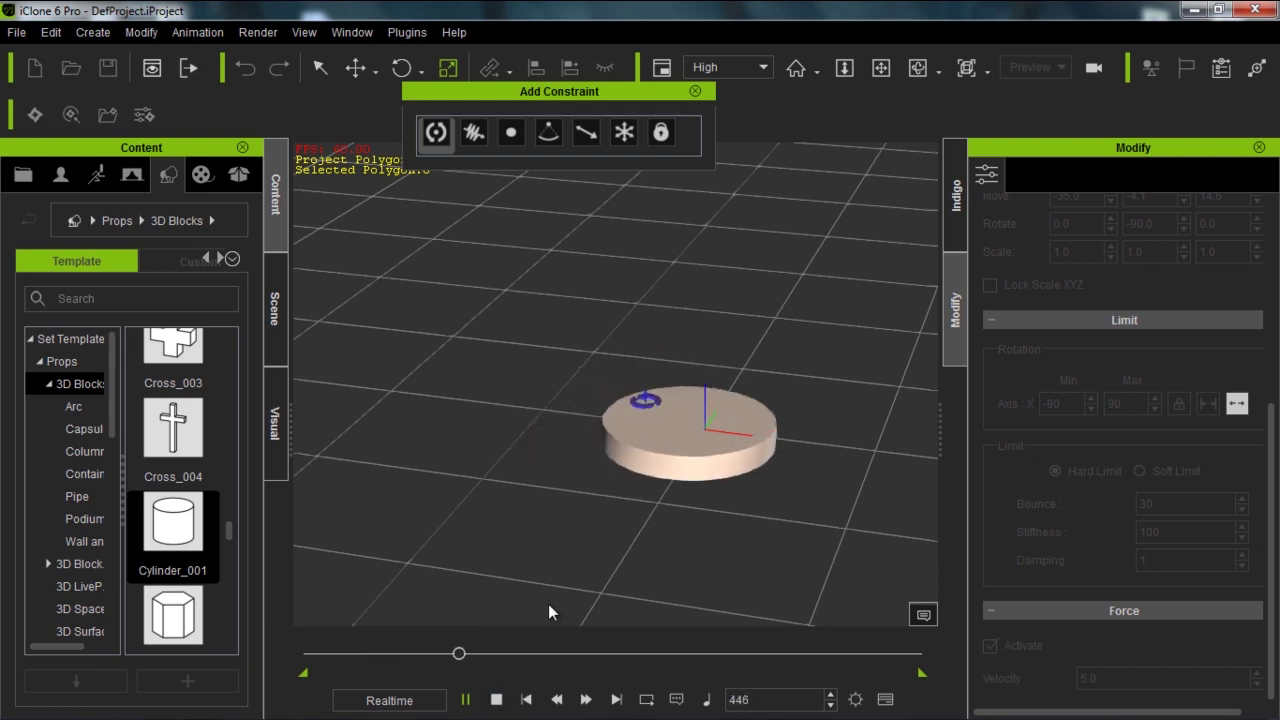
- Align the hinge to the disc's pivot on X and Y, placing it at 0.0, 0.0, 14.6, then replay
{"action": "left_click", "coordinate": [497, 699]}
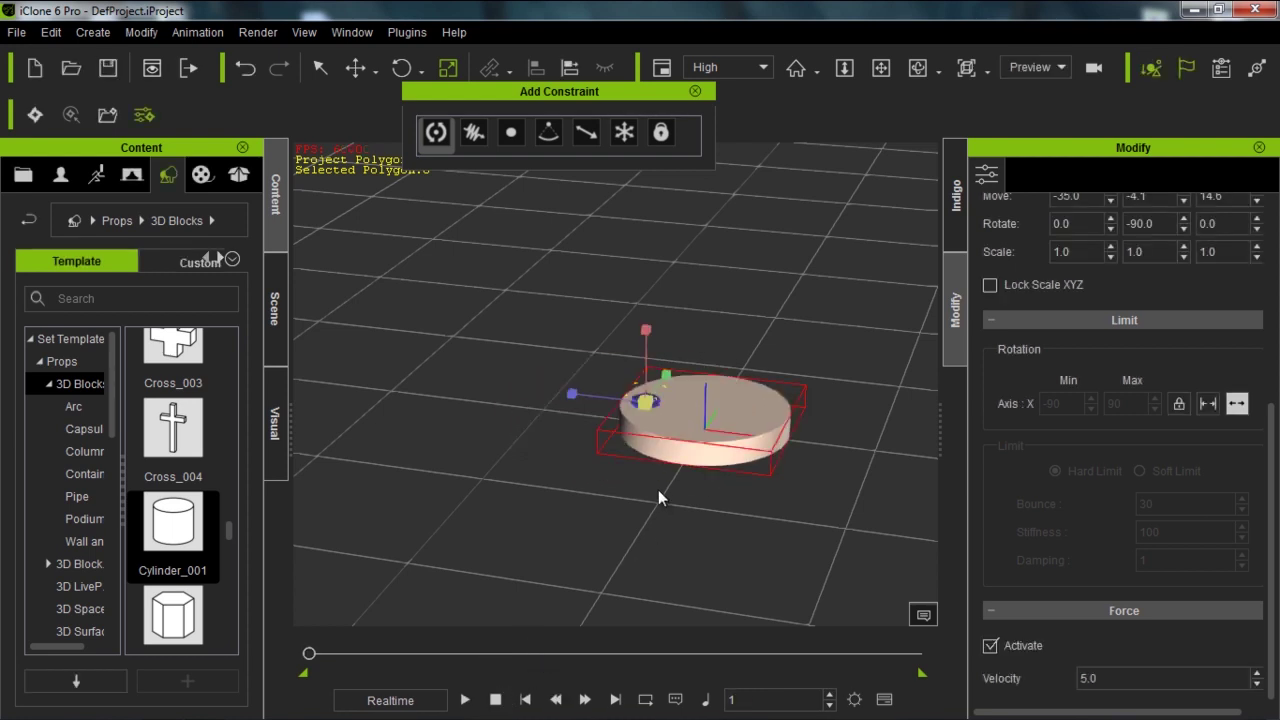
{"action": "left_click", "coordinate": [572, 67]}
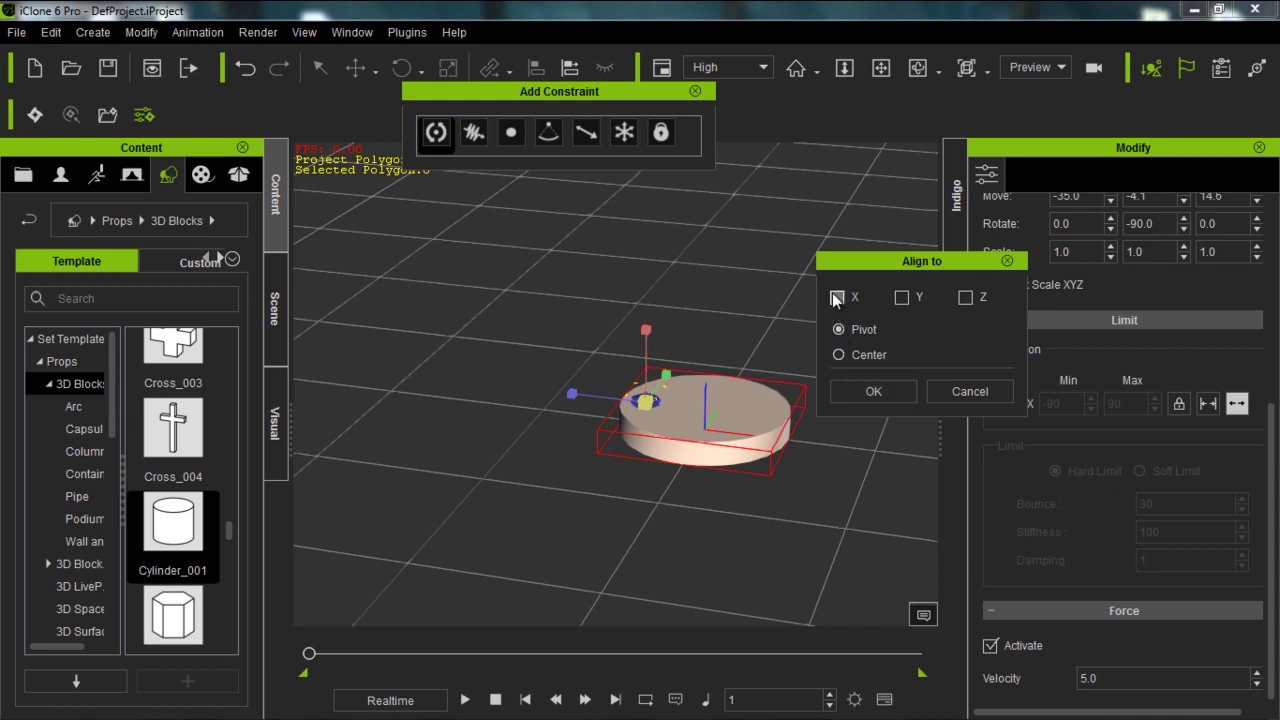
{"action": "left_click", "coordinate": [837, 298]}
{"action": "left_click", "coordinate": [903, 298]}
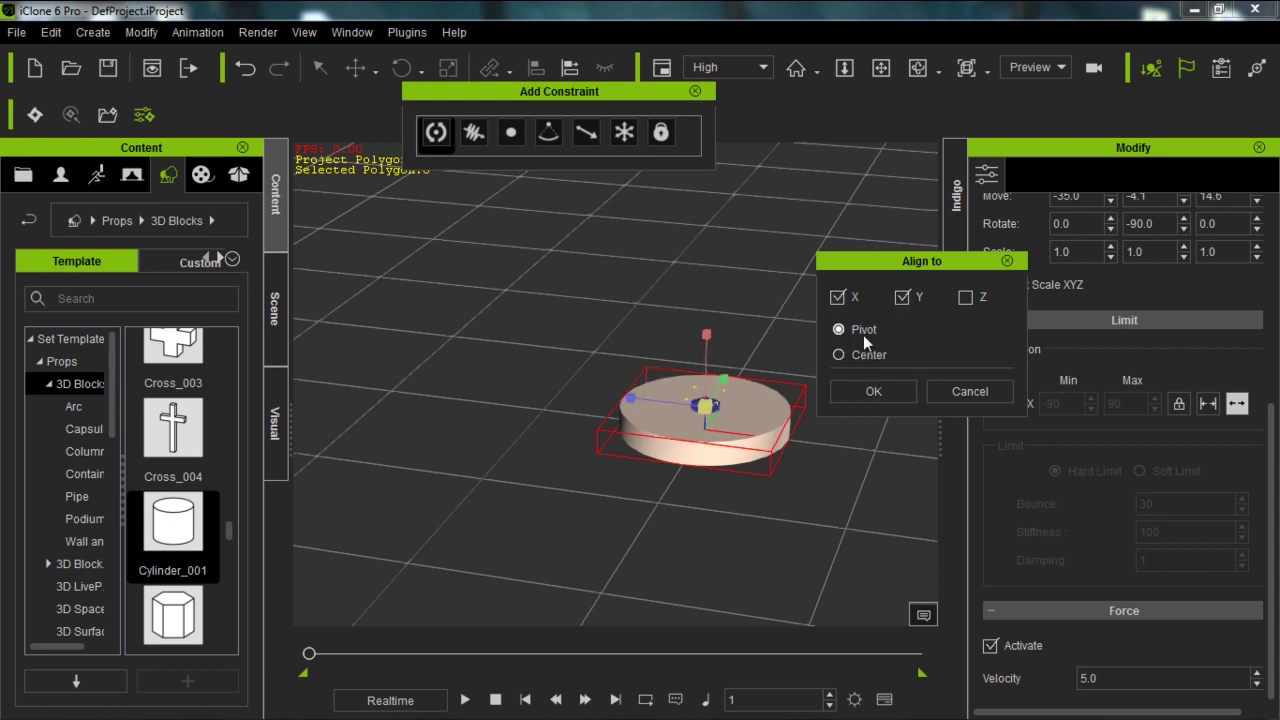
{"action": "left_click", "coordinate": [875, 391]}
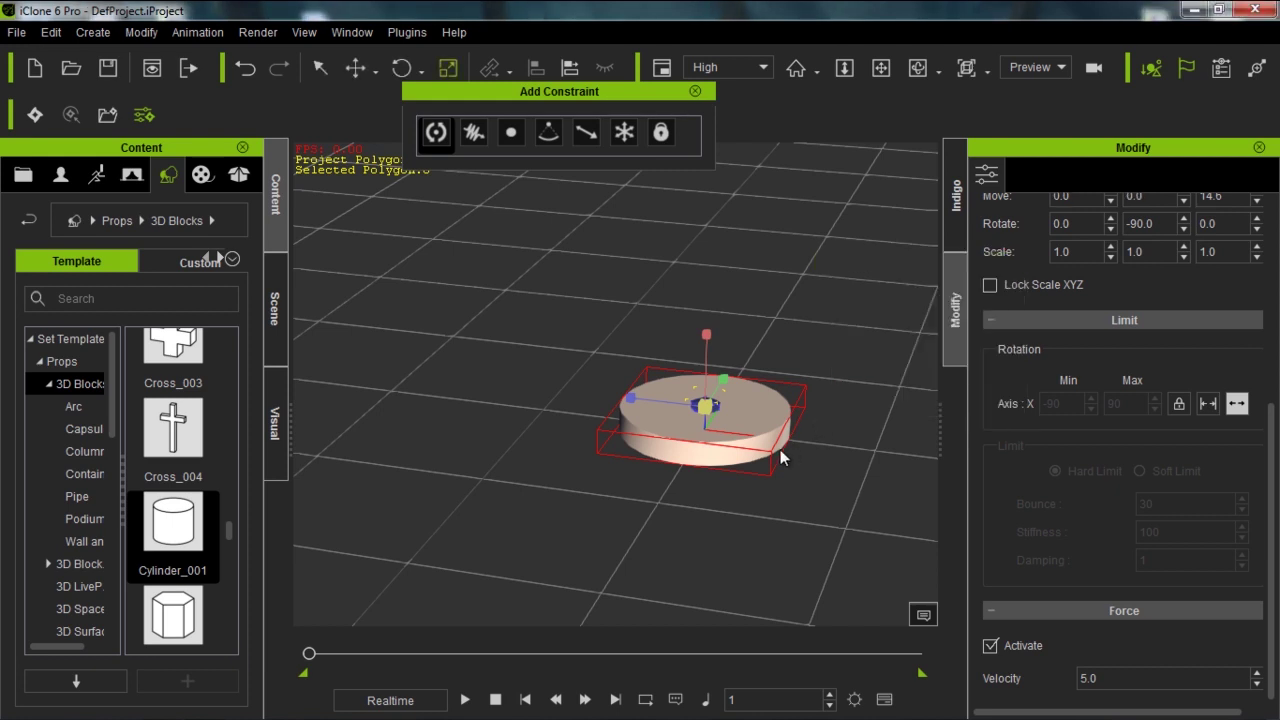
{"action": "left_click", "coordinate": [467, 700]}
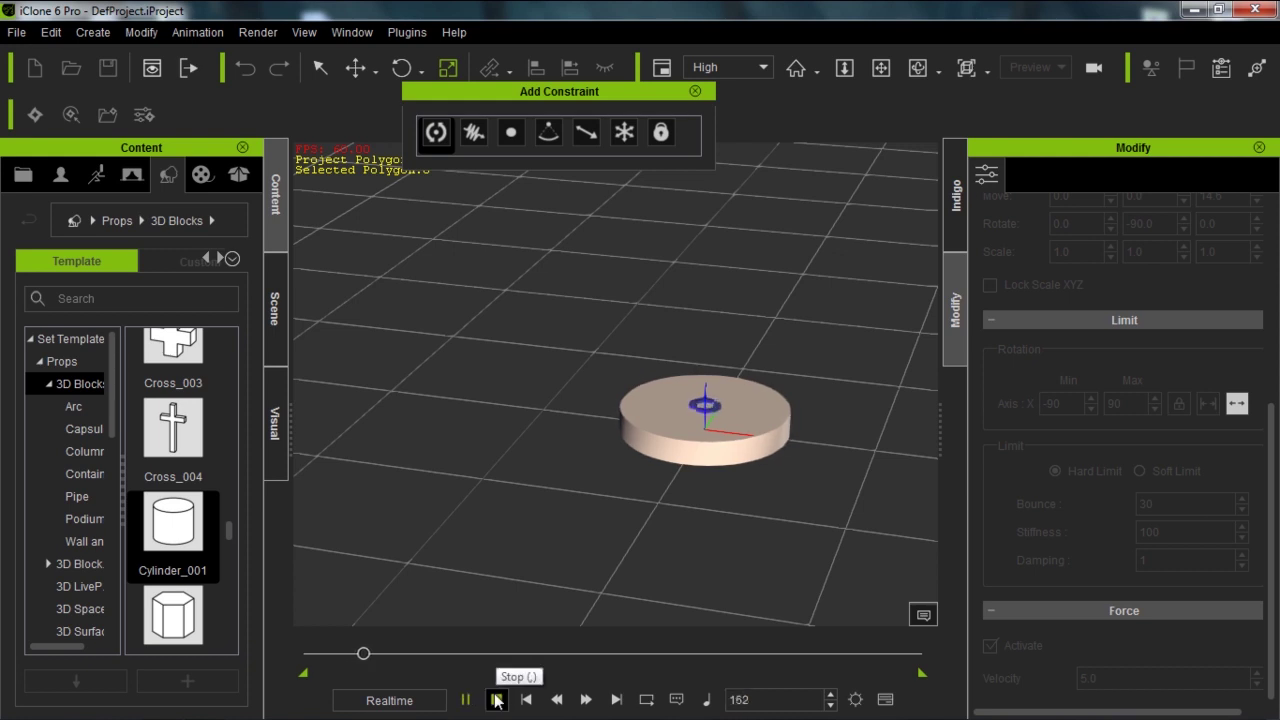
{"action": "left_click", "coordinate": [497, 700]}
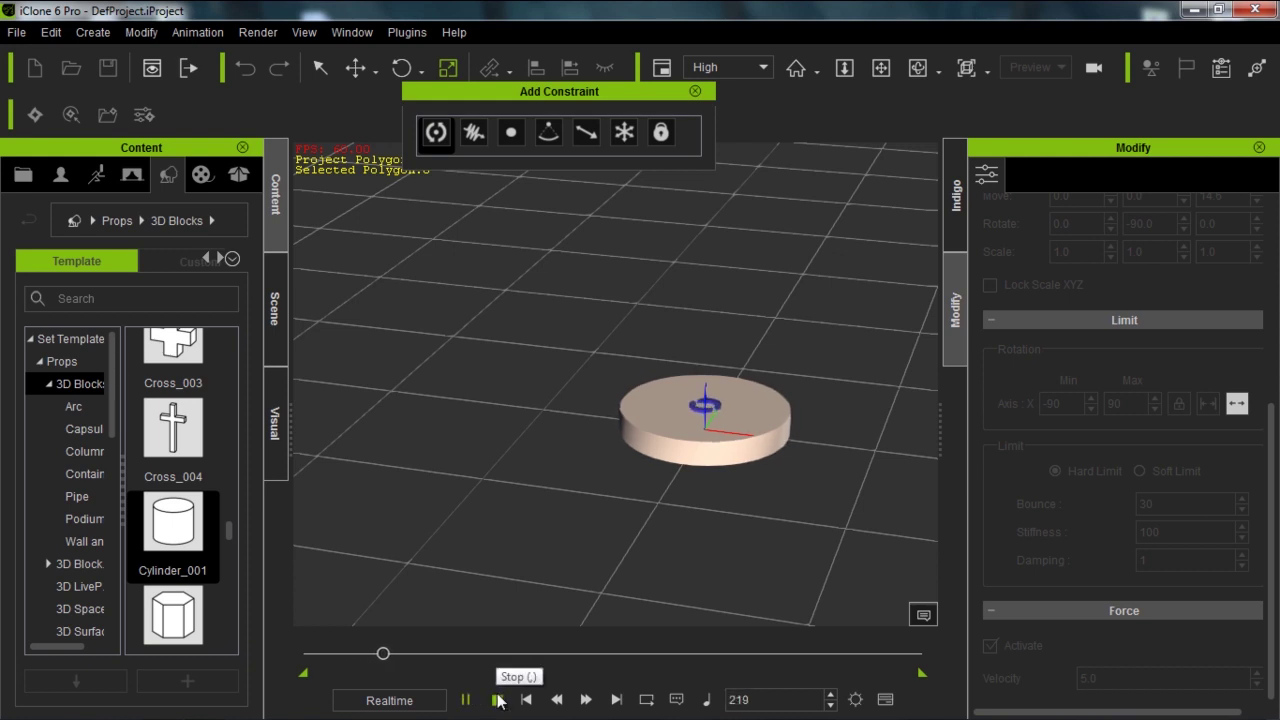
{"action": "left_click", "coordinate": [765, 417]}
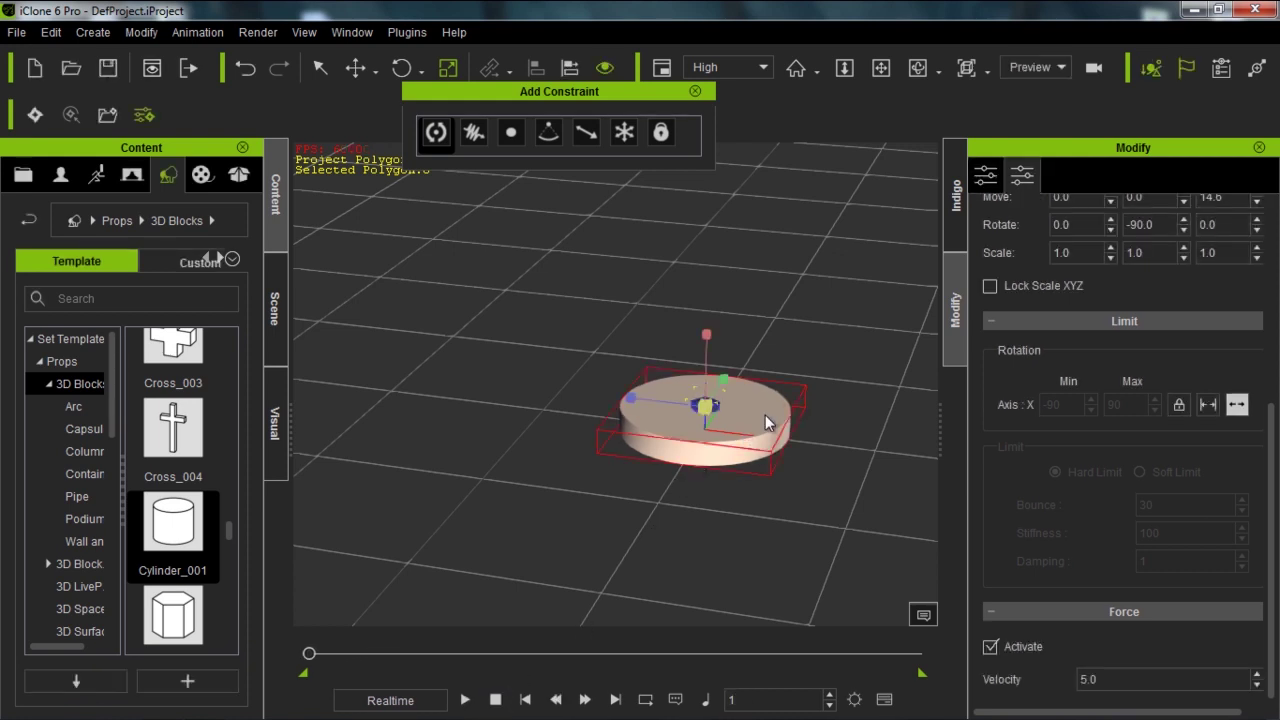
- Load a wood image as the cylinder's Diffuse texture
{"action": "left_click", "coordinate": [989, 177]}
{"action": "left_click", "coordinate": [1060, 180]}
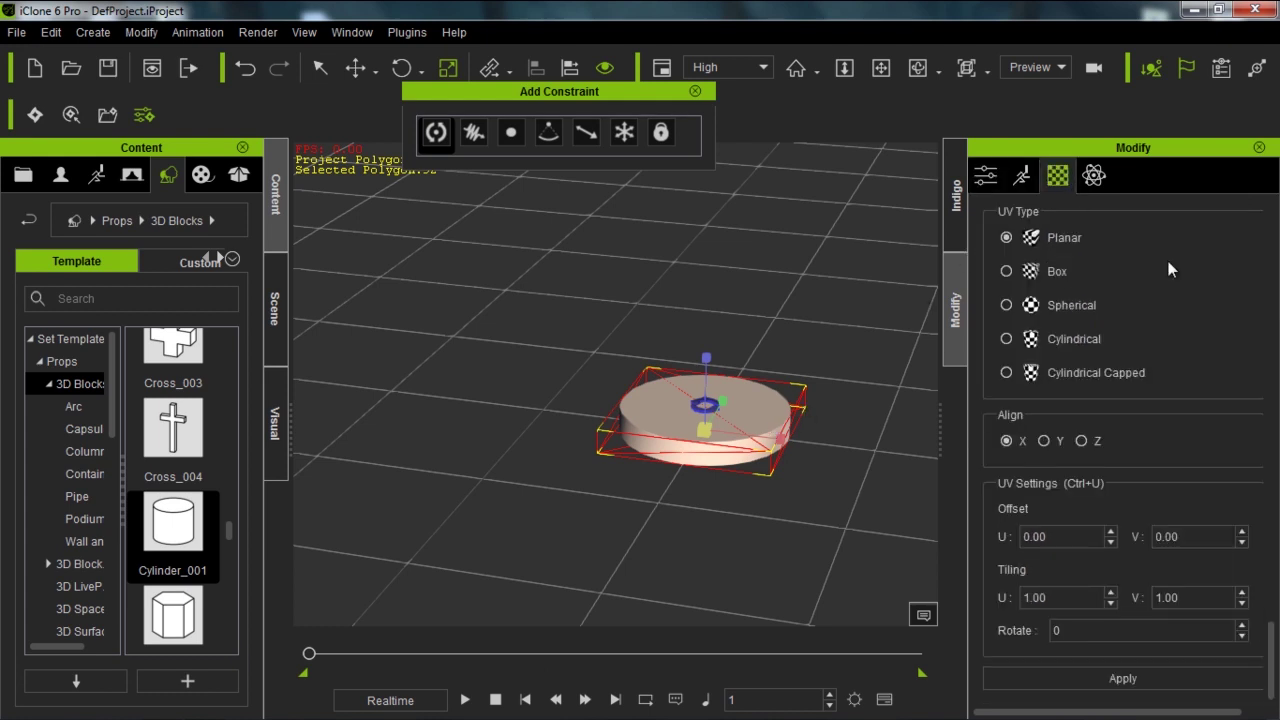
{"action": "scroll", "coordinate": [1273, 532], "scroll_direction": "up", "scroll_amount": 3}
{"action": "scroll", "coordinate": [1273, 532], "scroll_direction": "up", "scroll_amount": 10}
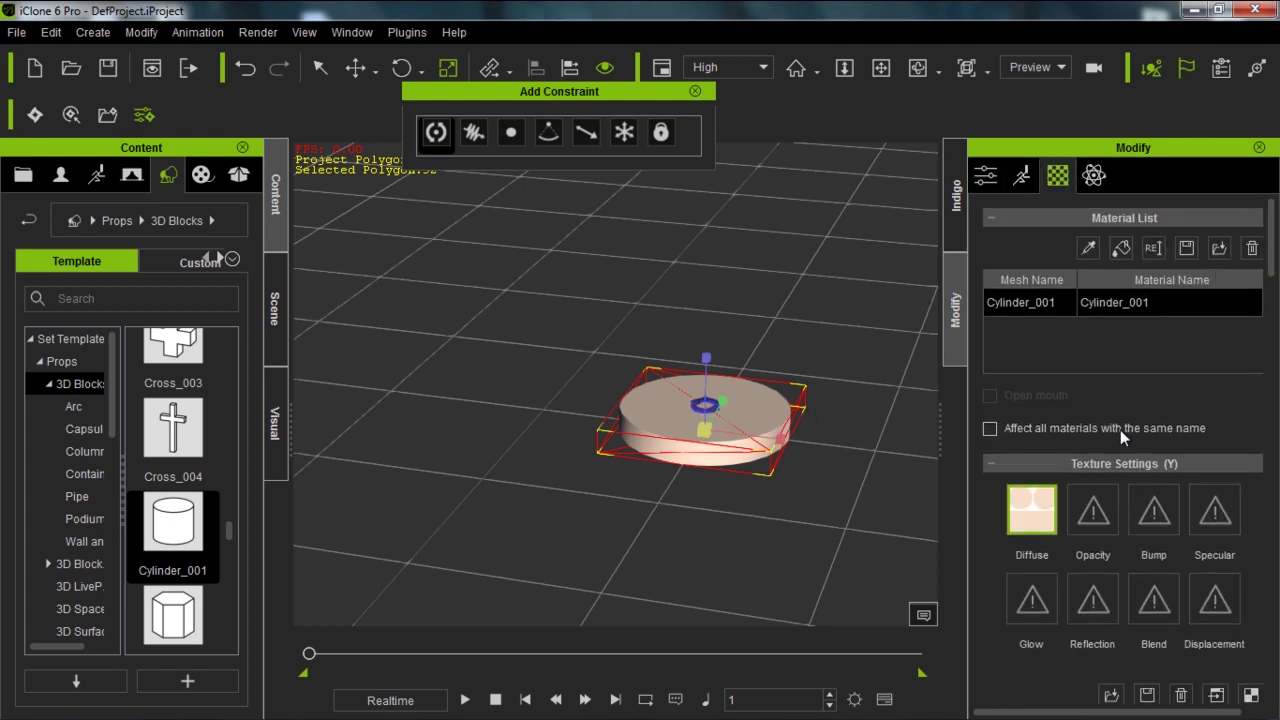
{"action": "double_click", "coordinate": [1039, 507]}
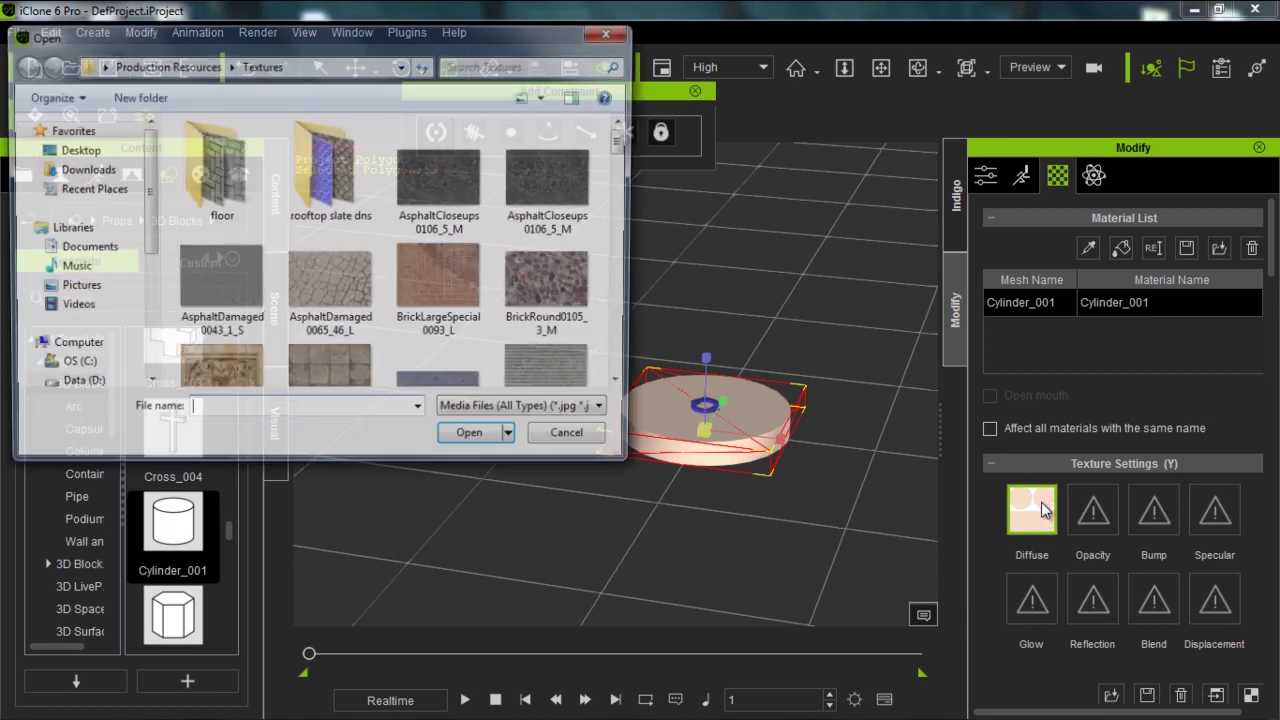
{"action": "left_click_drag", "start_coordinate": [623, 143], "coordinate": [627, 305]}
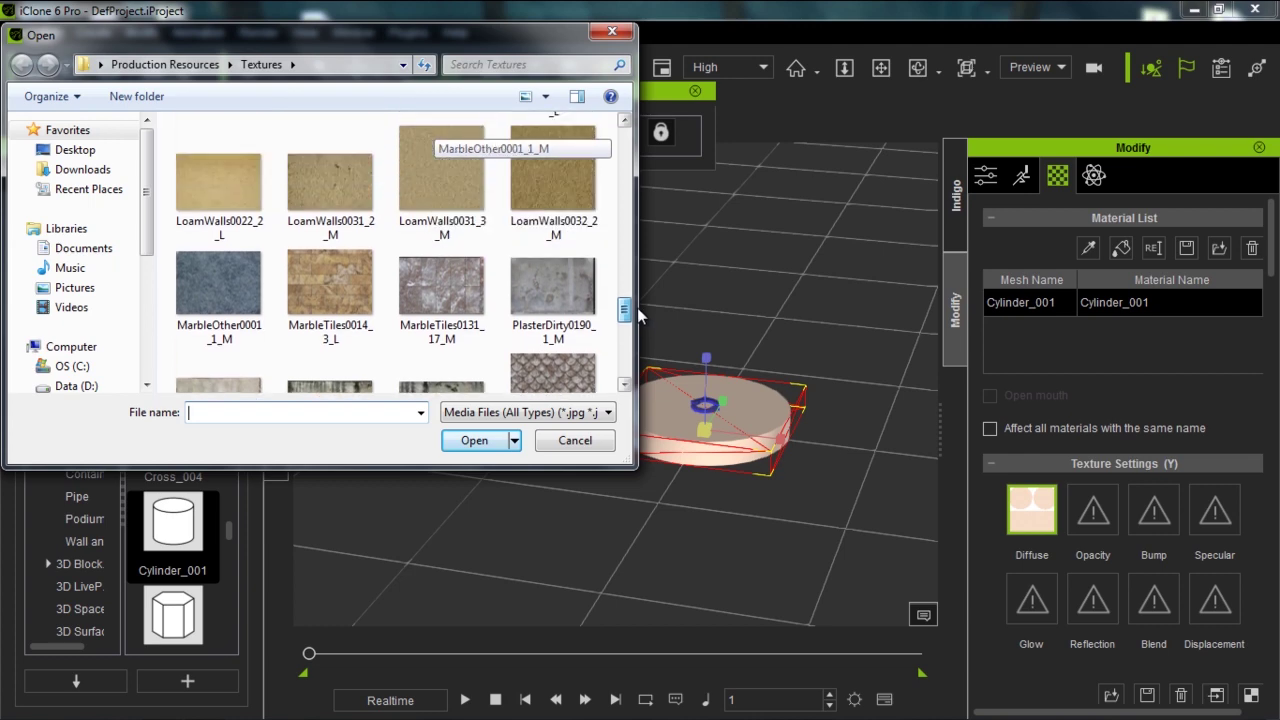
{"action": "double_click", "coordinate": [356, 271]}
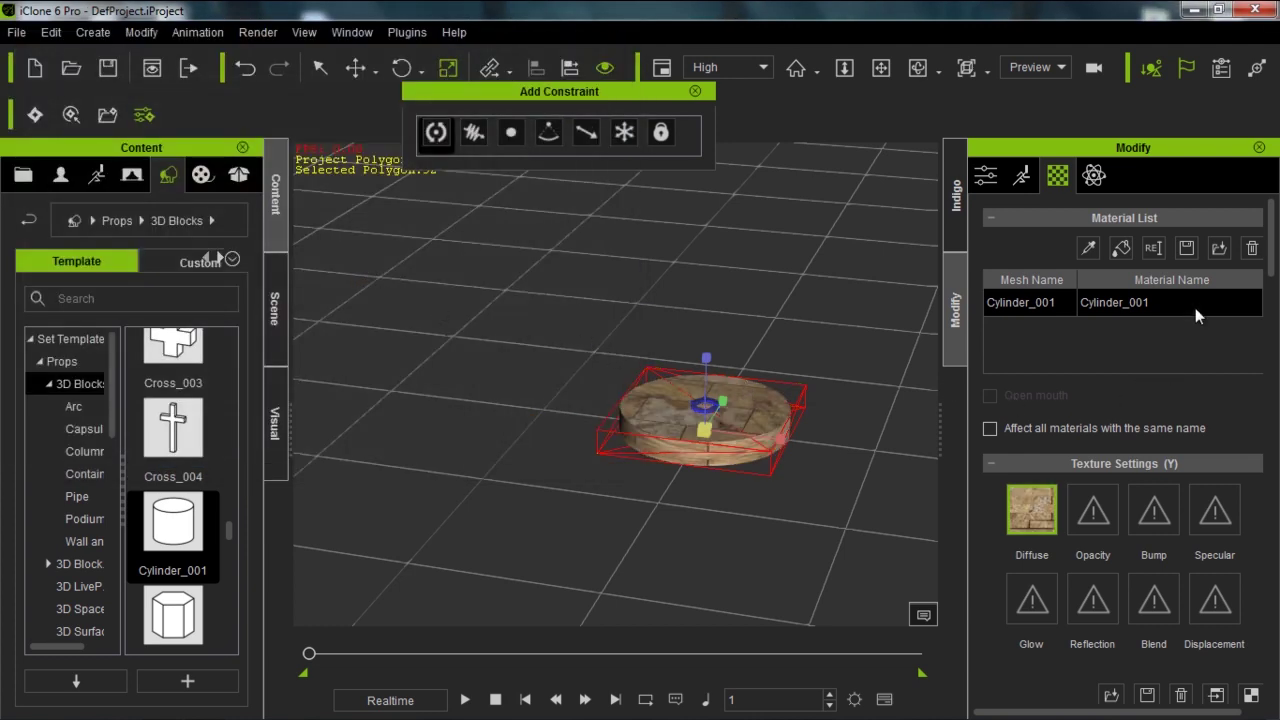
- Set the texture's UV Type to Cylindrical and replay the textured spinning wheel
{"action": "left_click_drag", "start_coordinate": [1270, 258], "coordinate": [1274, 632]}
{"action": "left_click", "coordinate": [1069, 539]}
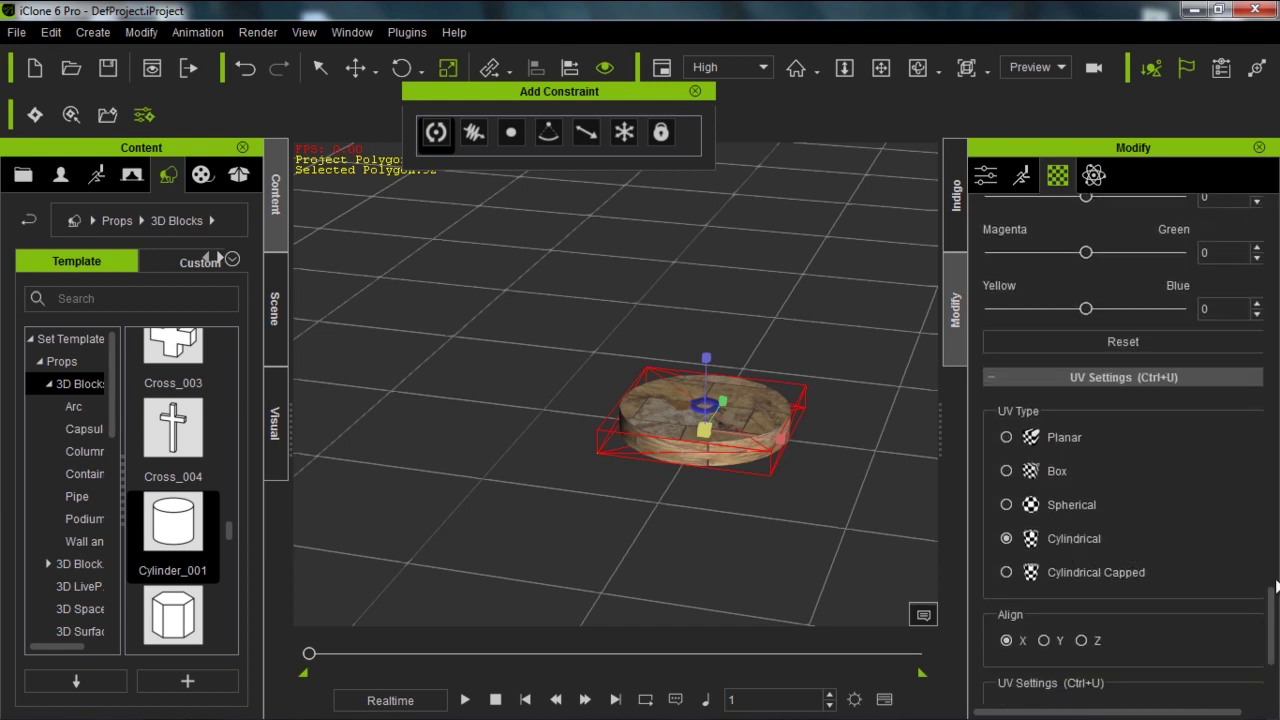
{"action": "left_click_drag", "start_coordinate": [1277, 585], "coordinate": [1176, 648]}
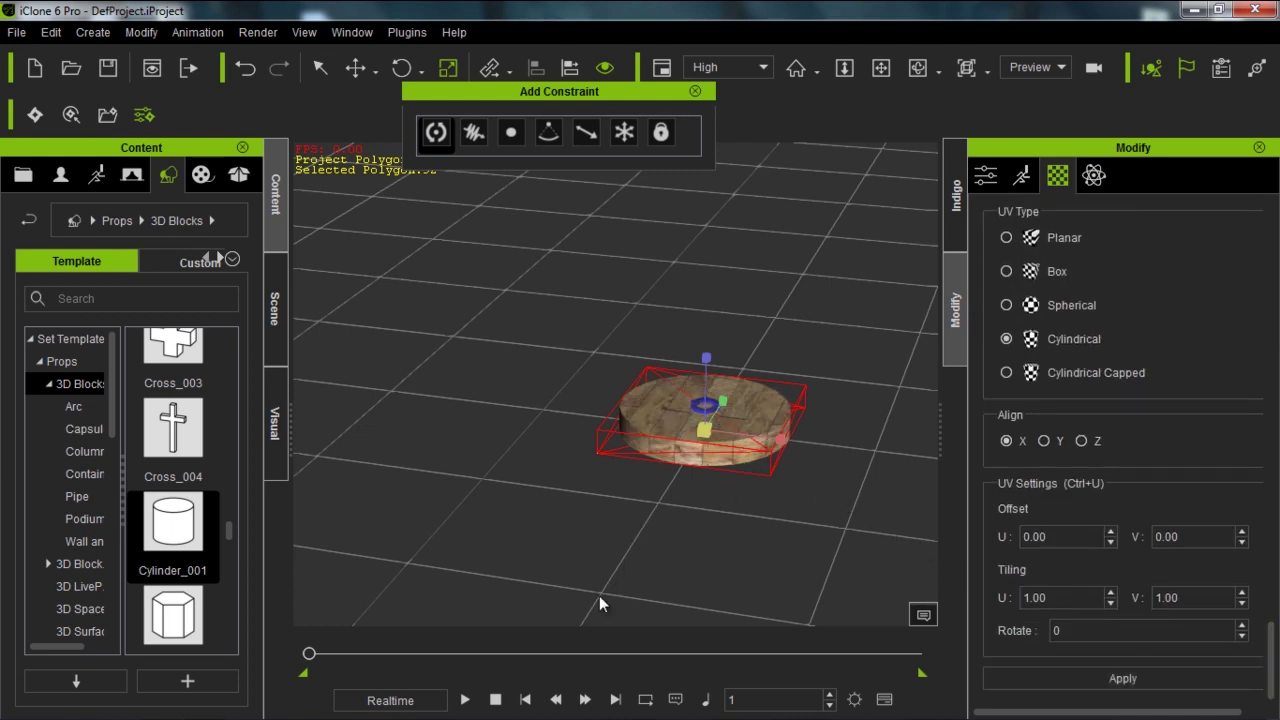
{"action": "left_click", "coordinate": [464, 700]}
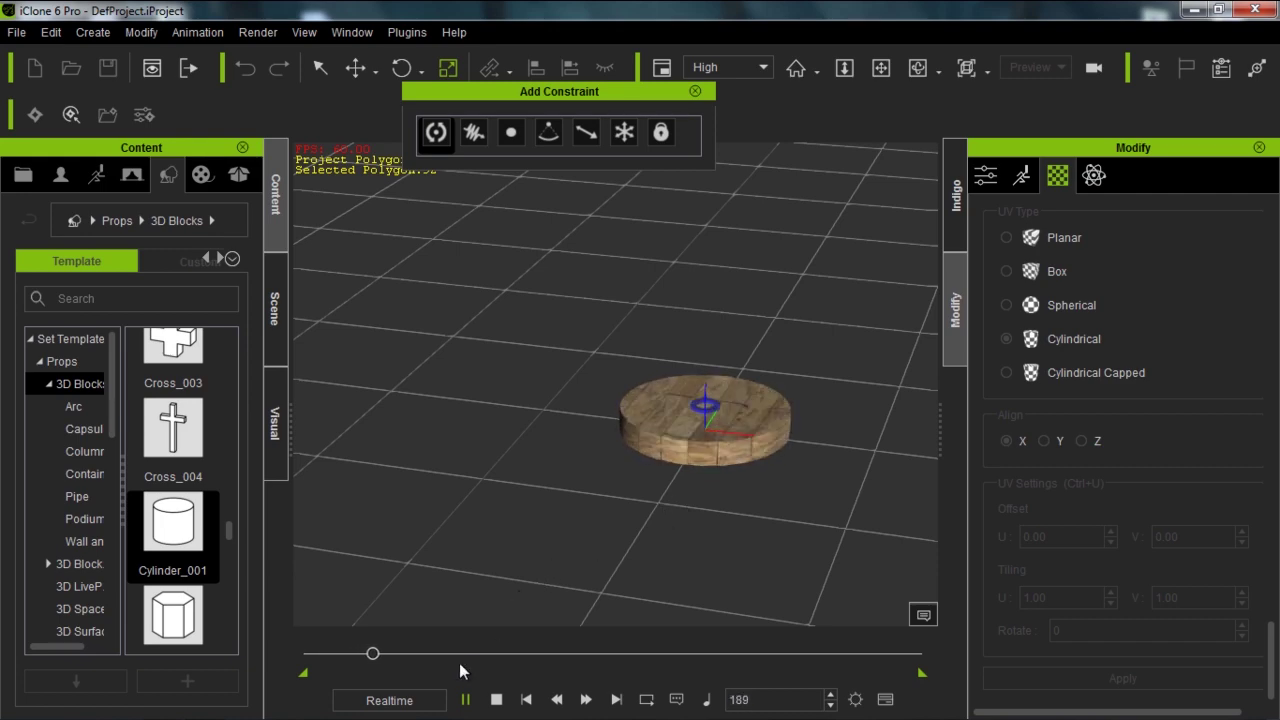
{"action": "left_click", "coordinate": [496, 700]}
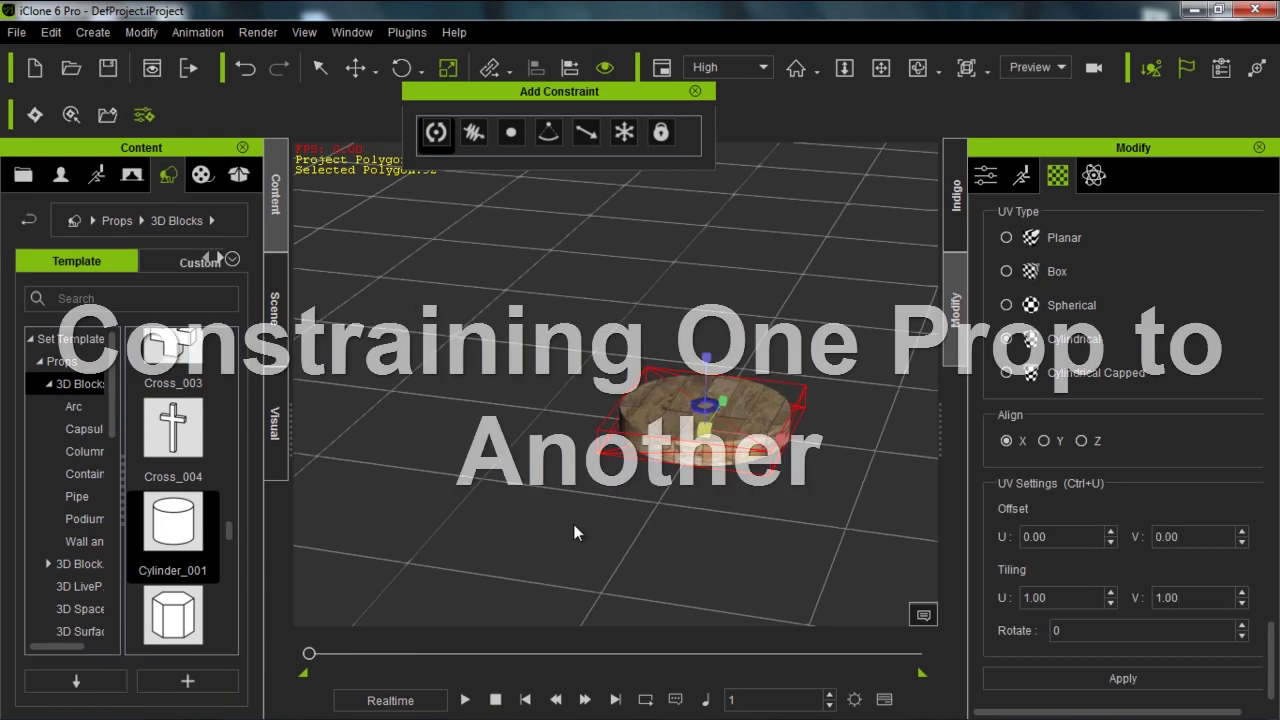
- Add Box_002 to the scene and move it left off the cylinder
{"action": "right_click_drag", "start_coordinate": [580, 523], "coordinate": [634, 420]}
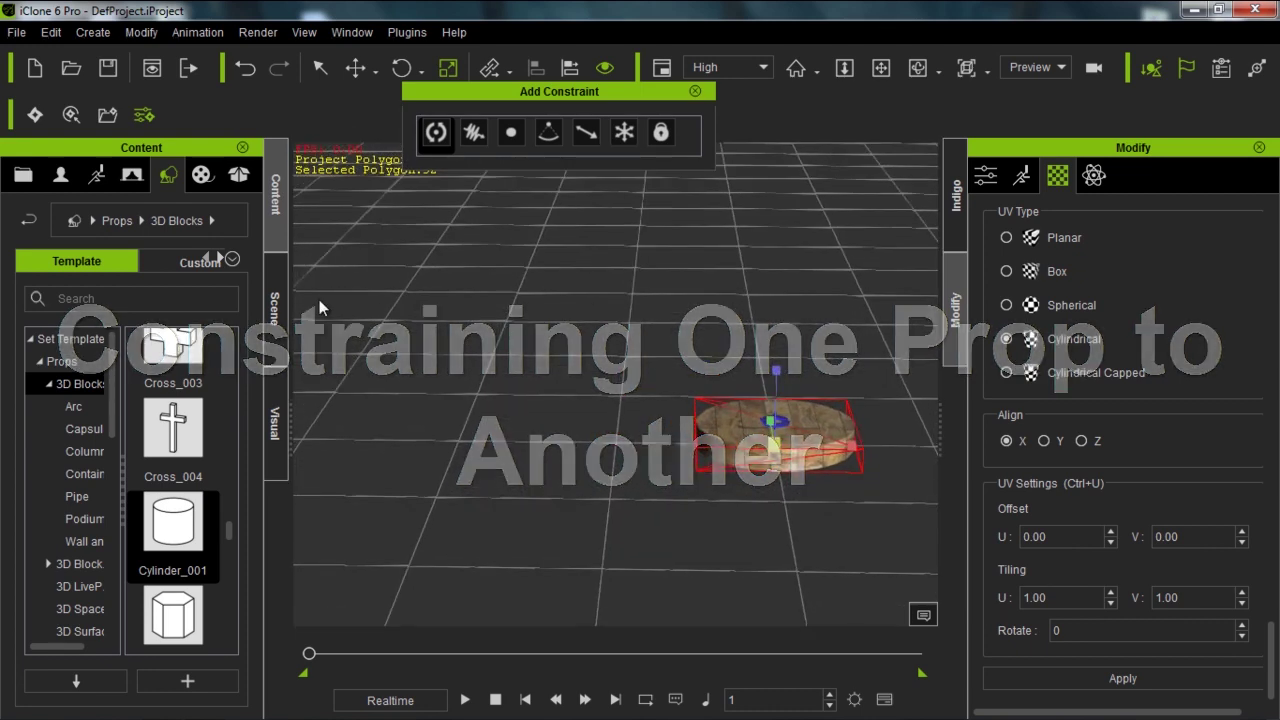
{"action": "left_click_drag", "start_coordinate": [227, 535], "coordinate": [229, 438]}
{"action": "left_click_drag", "start_coordinate": [173, 478], "coordinate": [775, 420]}
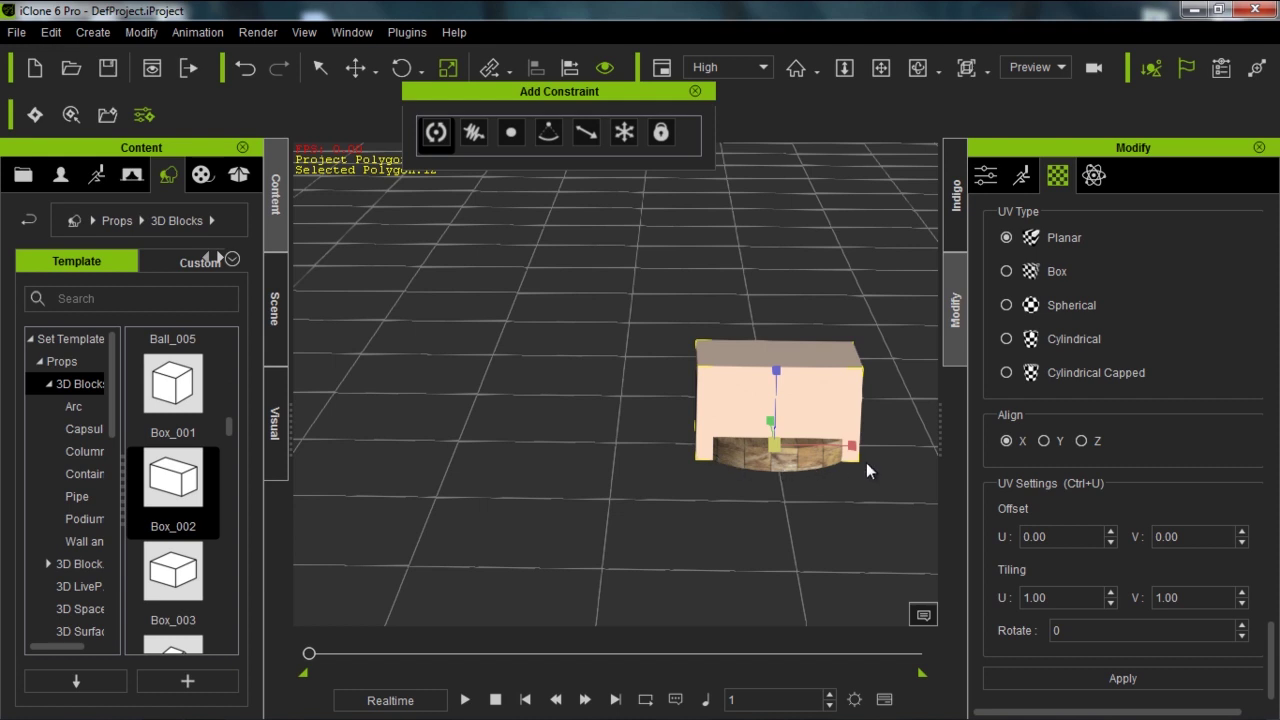
{"action": "key", "text": "w"}
{"action": "left_click_drag", "start_coordinate": [852, 446], "coordinate": [648, 461]}
- Scale the box into a thin, narrow plank stretched long along X
{"action": "key", "text": "r"}
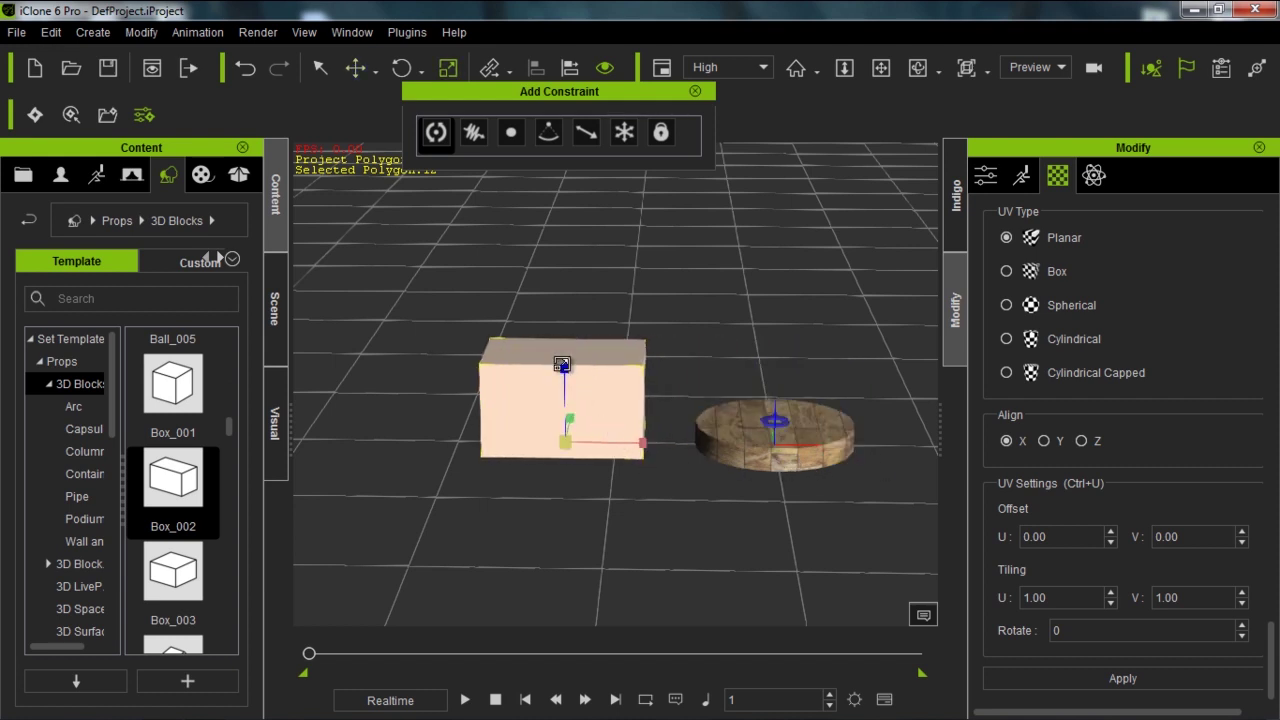
{"action": "left_click_drag", "start_coordinate": [562, 360], "coordinate": [598, 551]}
{"action": "left_click_drag", "start_coordinate": [565, 370], "coordinate": [561, 523]}
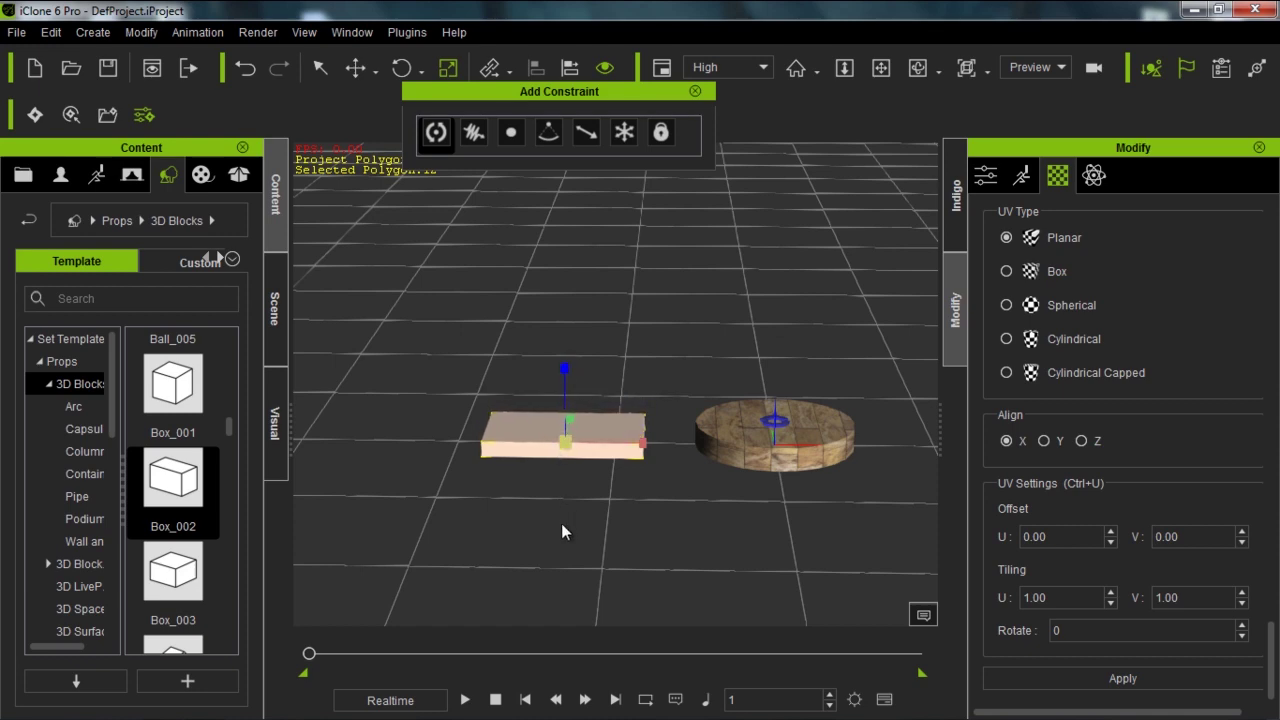
{"action": "left_click_drag", "start_coordinate": [571, 372], "coordinate": [567, 468]}
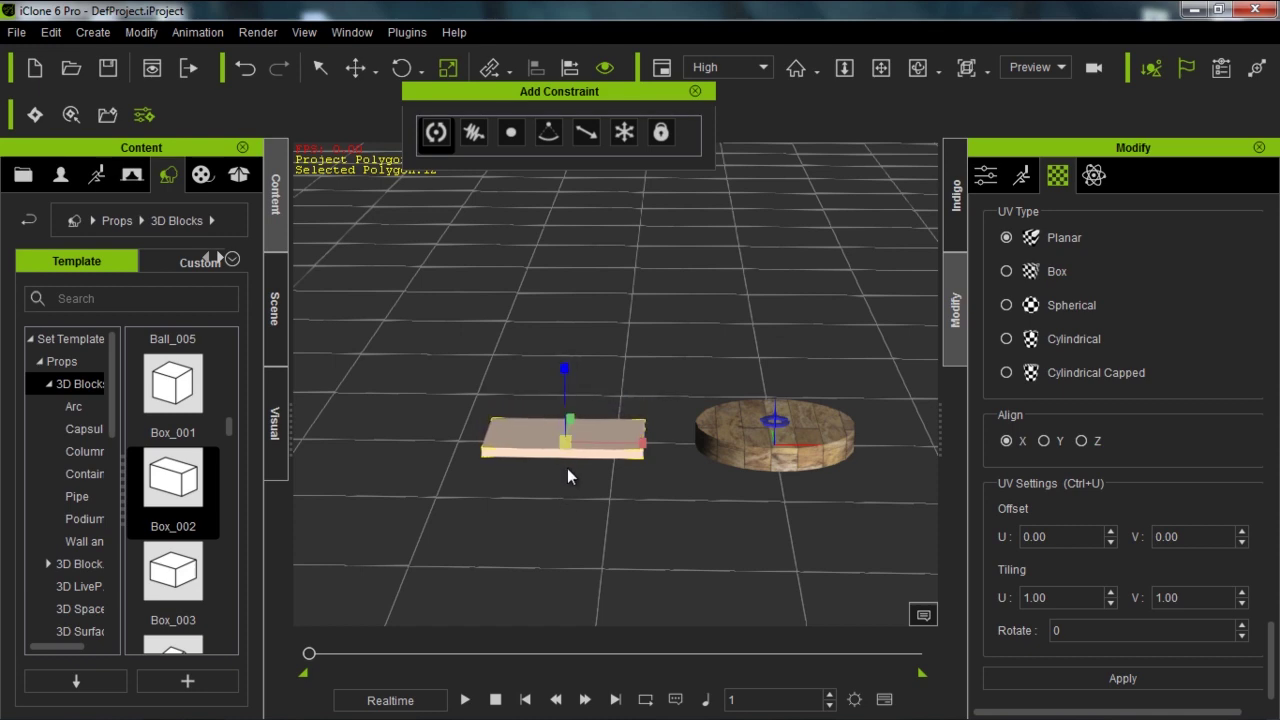
{"action": "right_click_drag", "start_coordinate": [742, 453], "coordinate": [607, 419]}
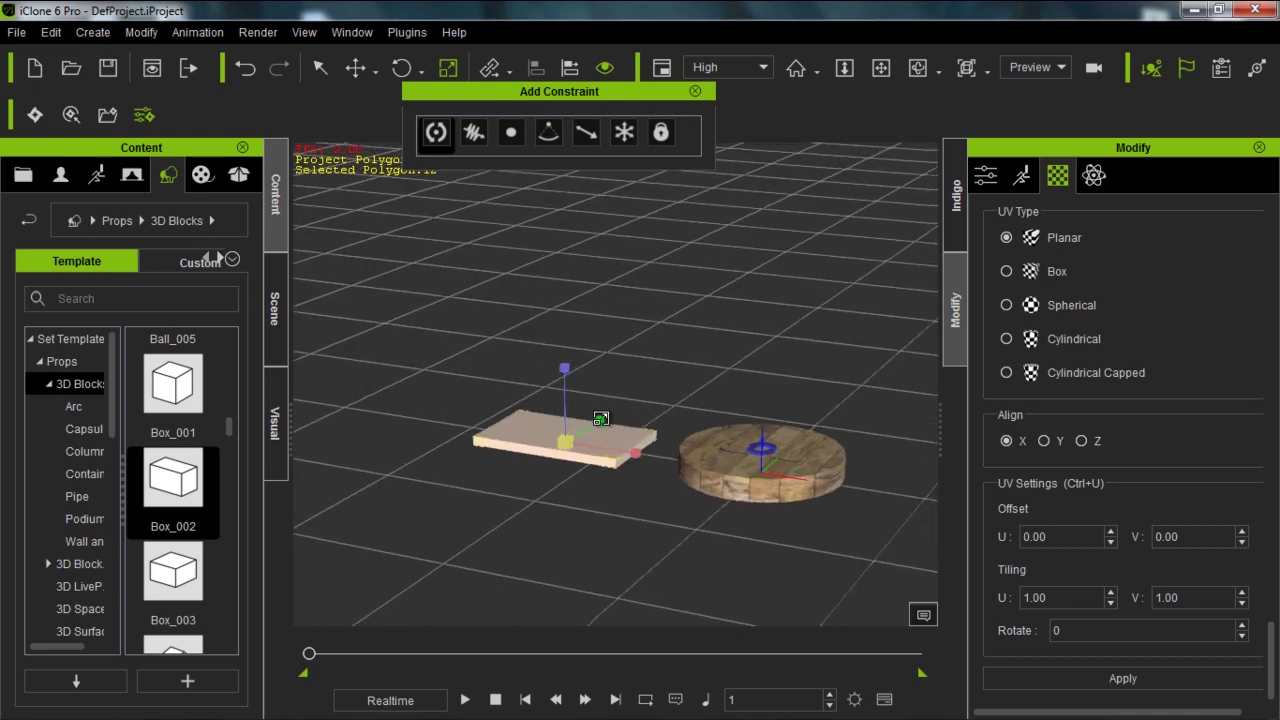
{"action": "left_click_drag", "start_coordinate": [590, 443], "coordinate": [510, 534]}
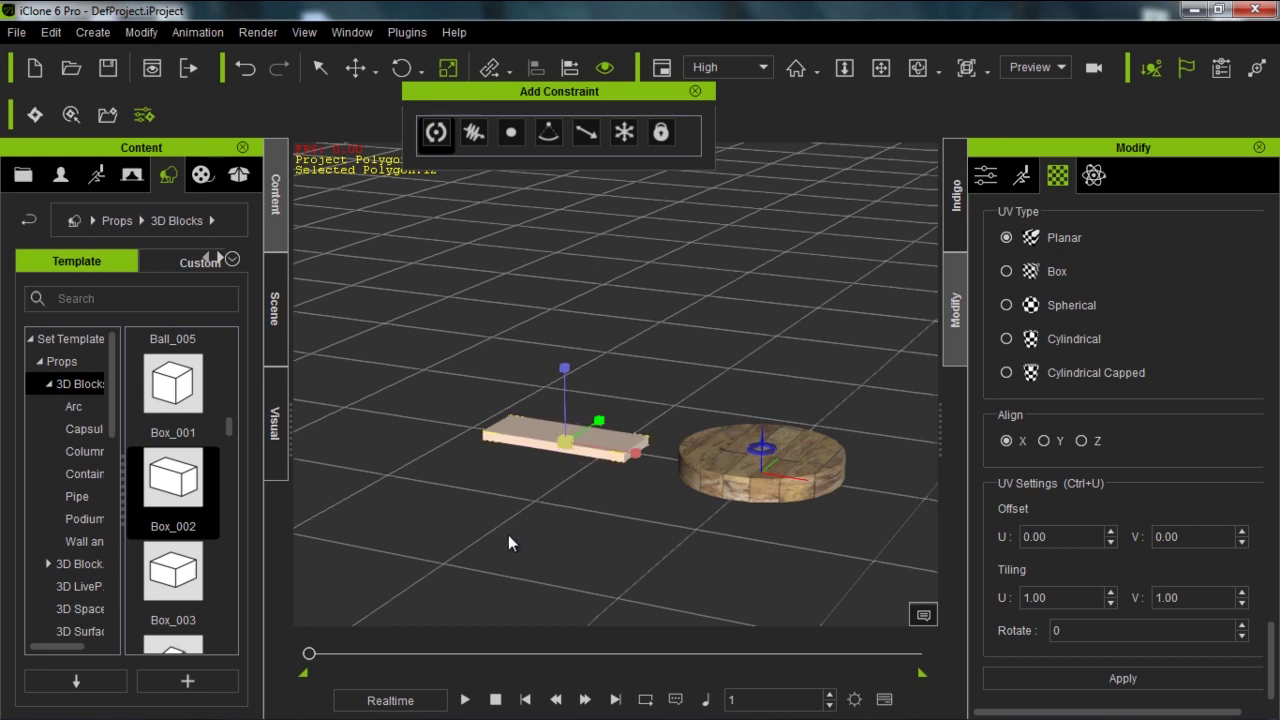
{"action": "right_click_drag", "start_coordinate": [539, 466], "coordinate": [669, 448]}
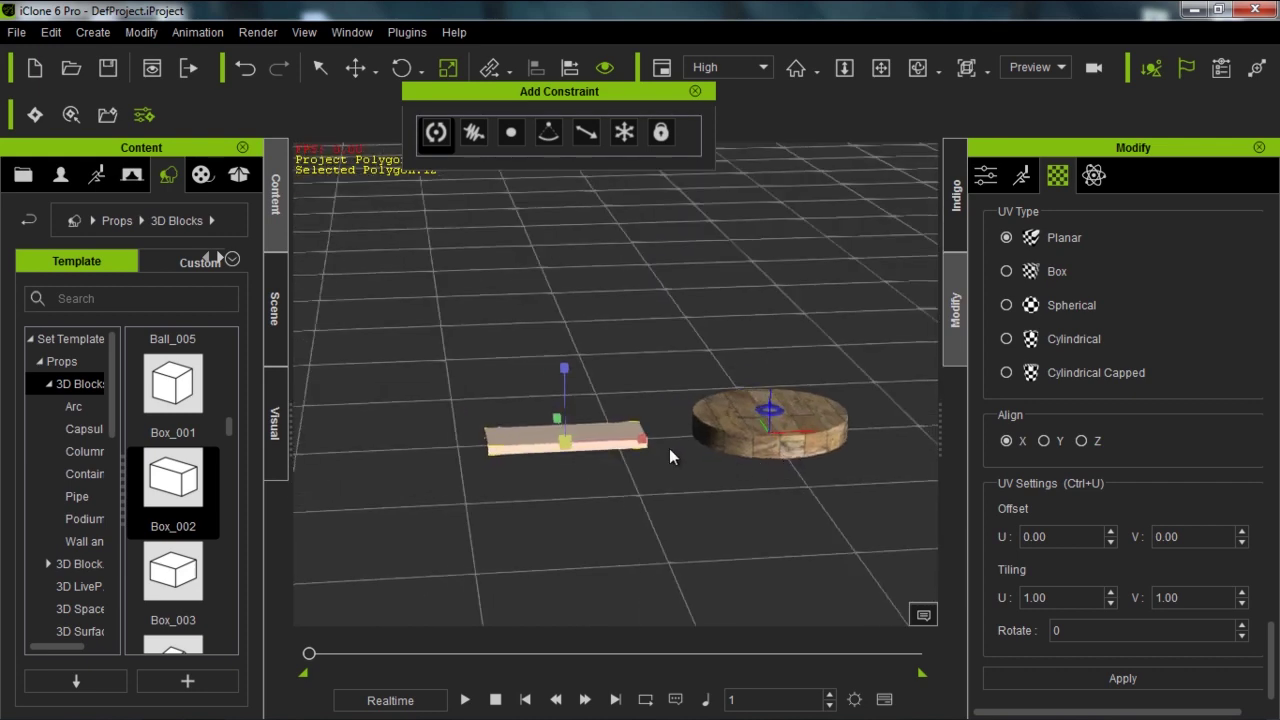
{"action": "left_click_drag", "start_coordinate": [669, 448], "coordinate": [779, 415]}
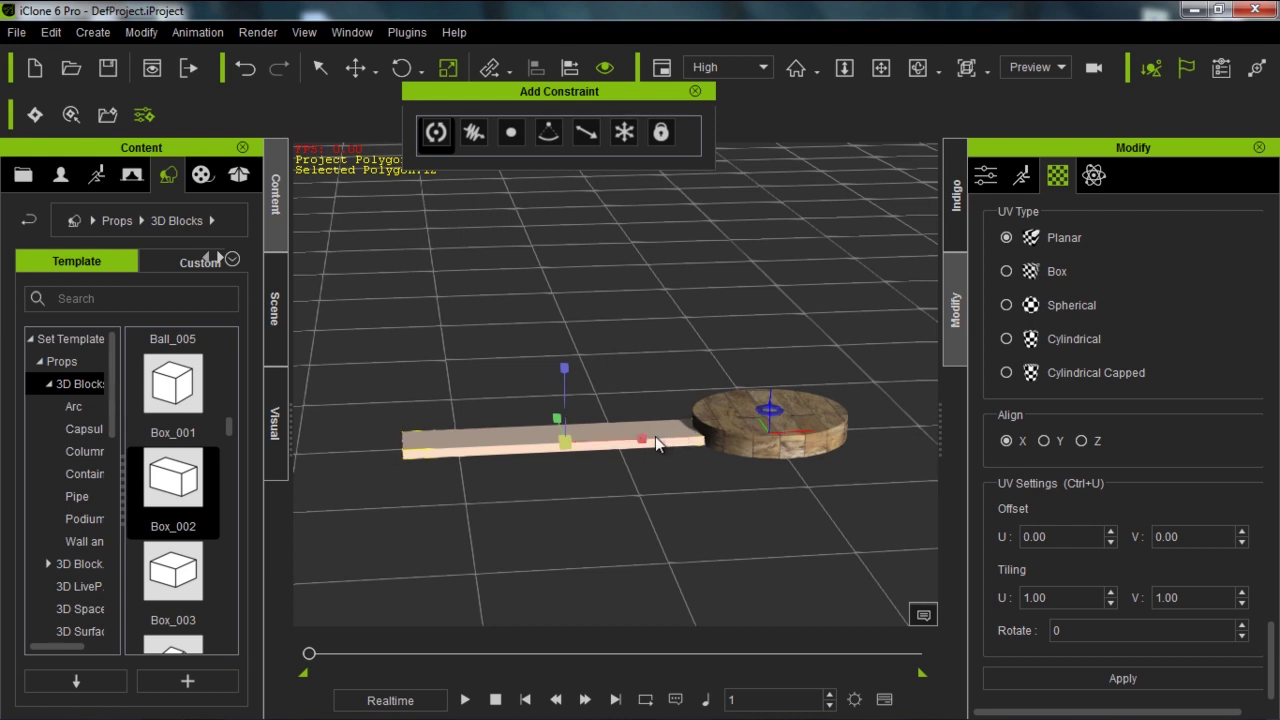
- Raise the plank above the cylinder's edge
{"action": "key", "text": "w"}
{"action": "left_click_drag", "start_coordinate": [564, 374], "coordinate": [571, 344]}
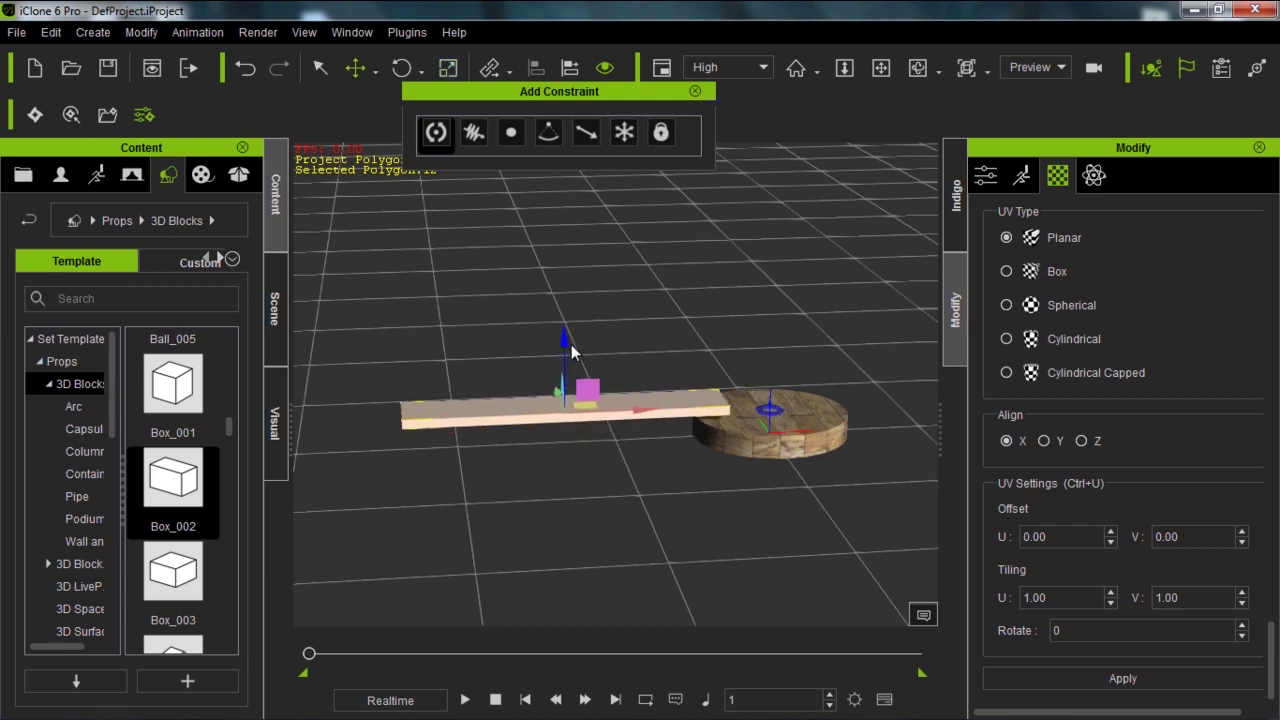
{"action": "right_click_drag", "start_coordinate": [685, 428], "coordinate": [630, 412]}
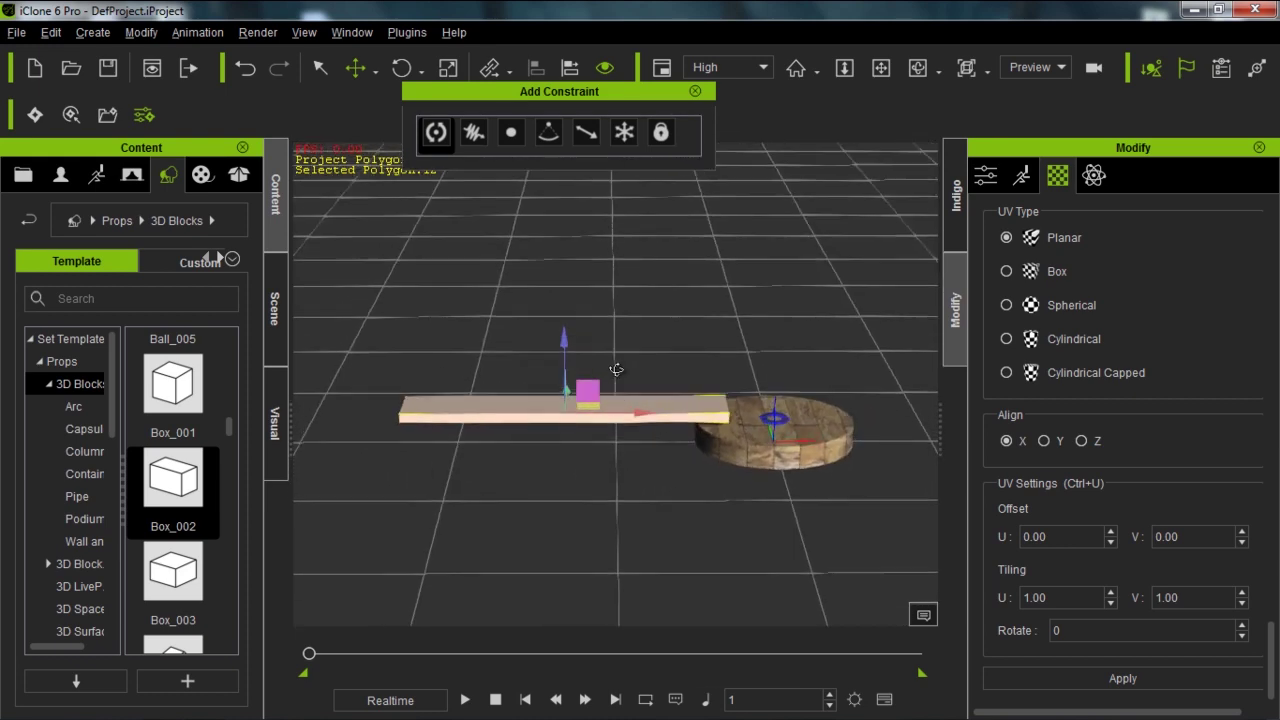
- Add a Hinge constraint at the board's end beside the wheel
{"action": "left_click_drag", "start_coordinate": [635, 415], "coordinate": [652, 418]}
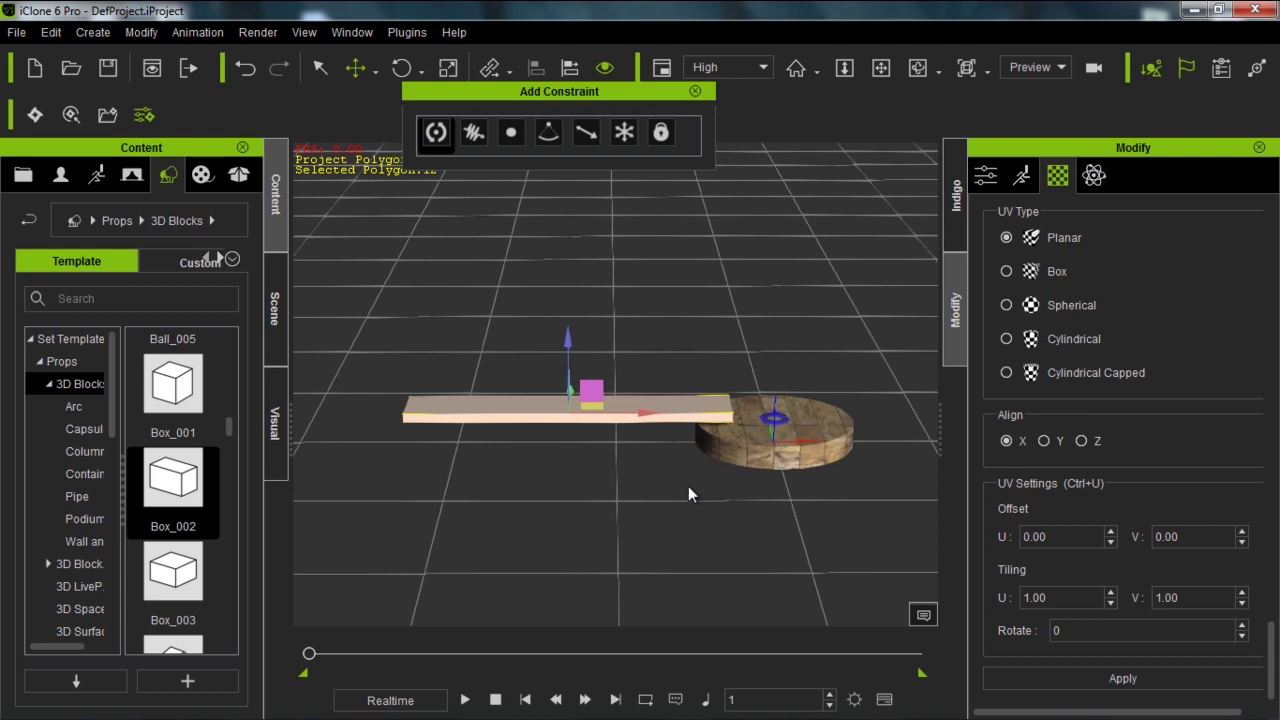
{"action": "left_click", "coordinate": [446, 137]}
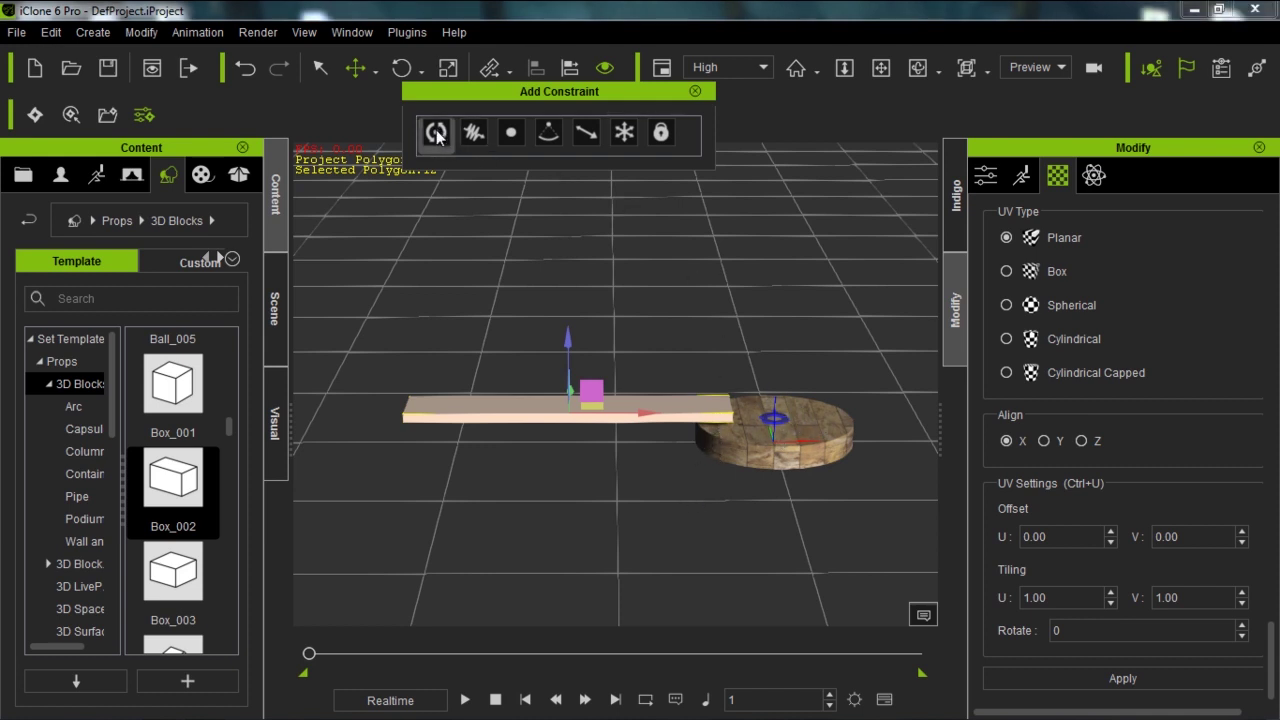
{"action": "left_click", "coordinate": [714, 412]}
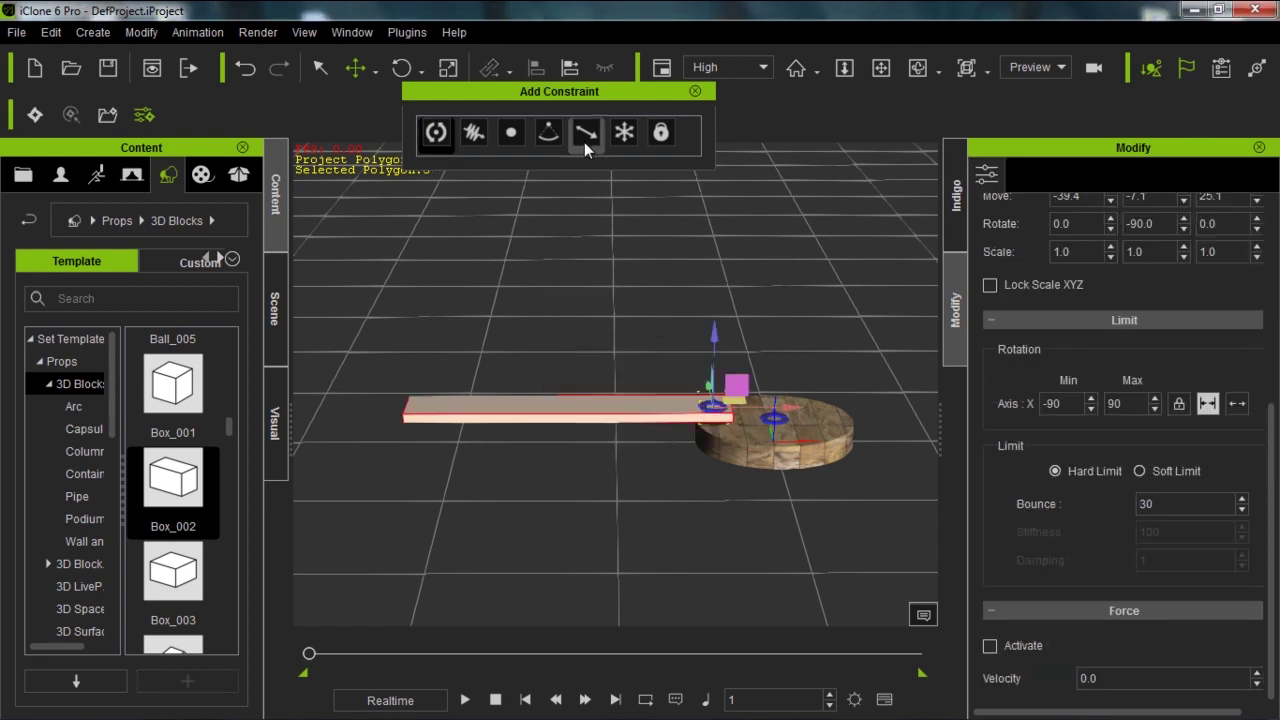
- Align the hinge to the board's pivot on Y, then test the physics in playback
{"action": "left_click", "coordinate": [570, 70]}
{"action": "left_click", "coordinate": [669, 409]}
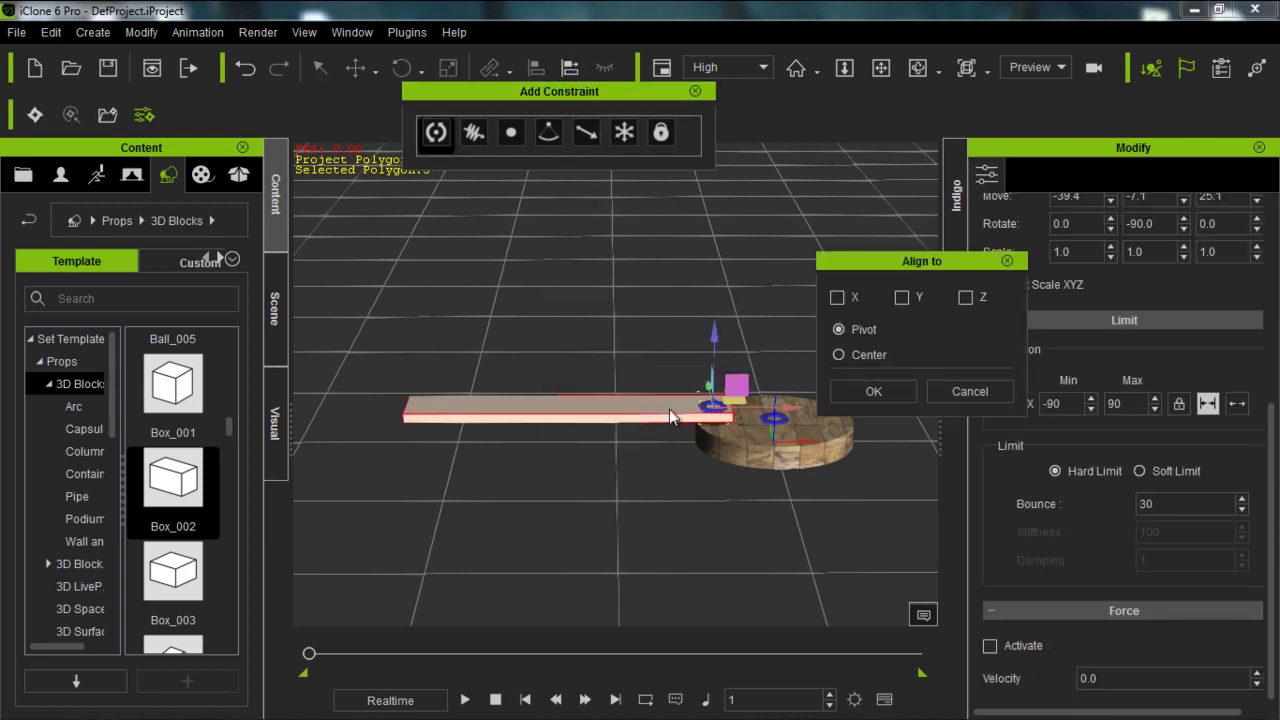
{"action": "left_click", "coordinate": [837, 298]}
{"action": "left_click", "coordinate": [902, 297]}
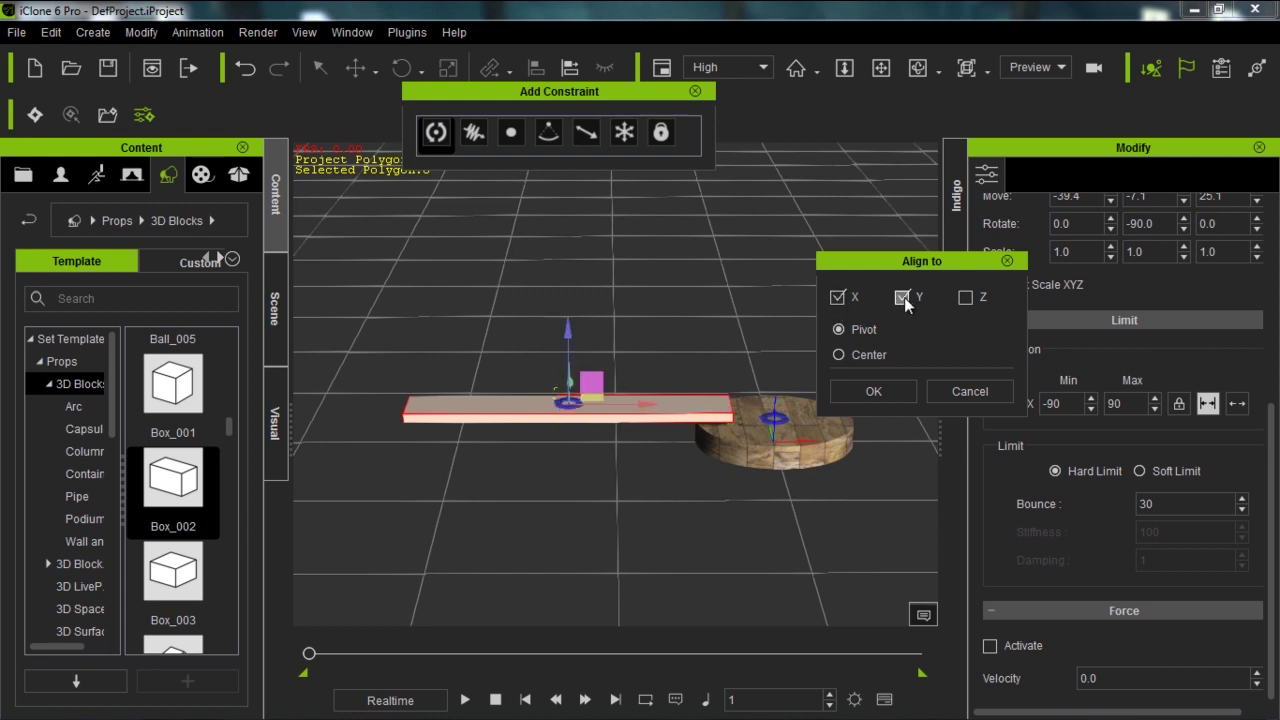
{"action": "left_click", "coordinate": [873, 391]}
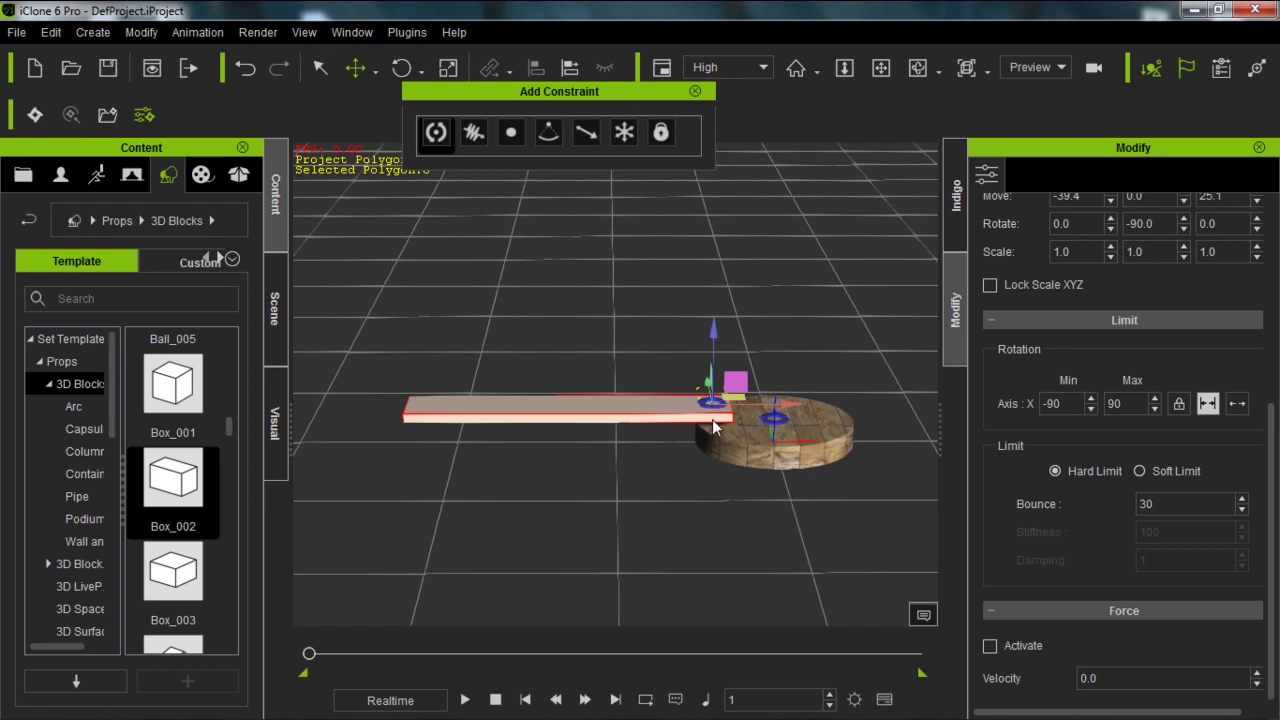
{"action": "left_click", "coordinate": [465, 699]}
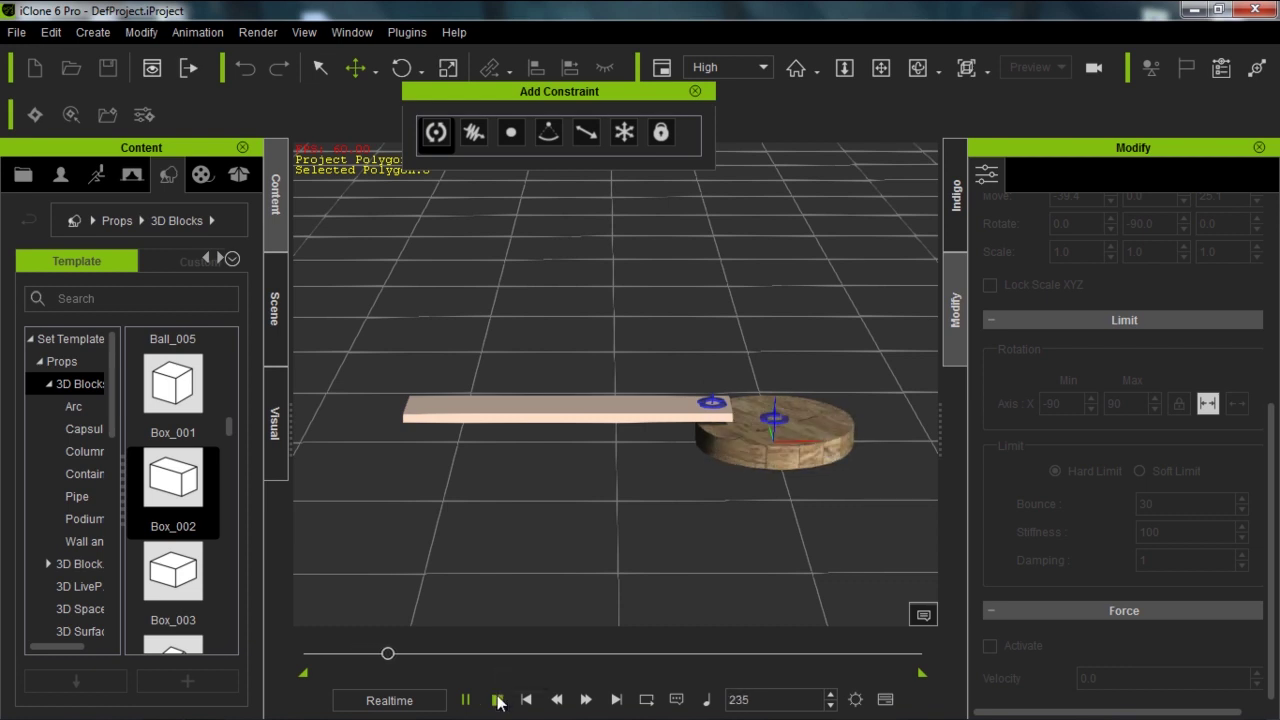
{"action": "left_click", "coordinate": [497, 701]}
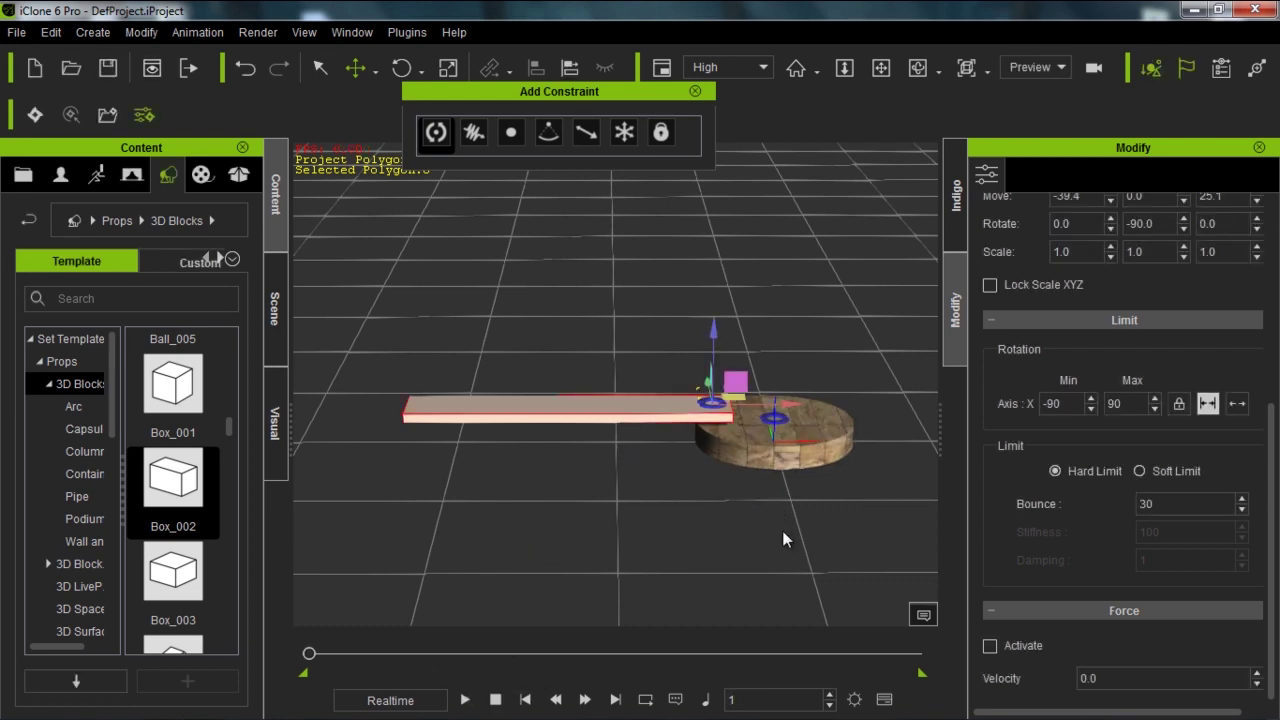
- In the Scene list, select Cylinder_001's Hinge, Box_002 and Box_002's Hinge to review their settings
{"action": "scroll", "coordinate": [784, 525], "scroll_direction": "up", "scroll_amount": 3}
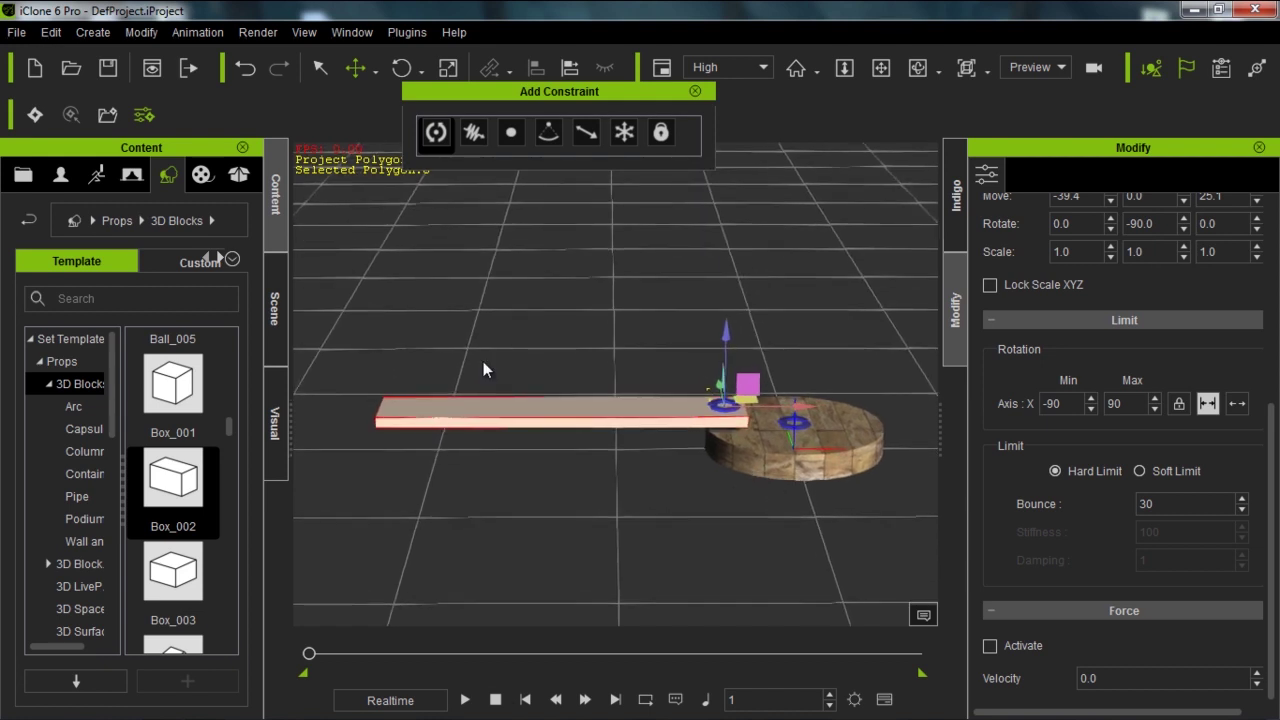
{"action": "left_click", "coordinate": [275, 305]}
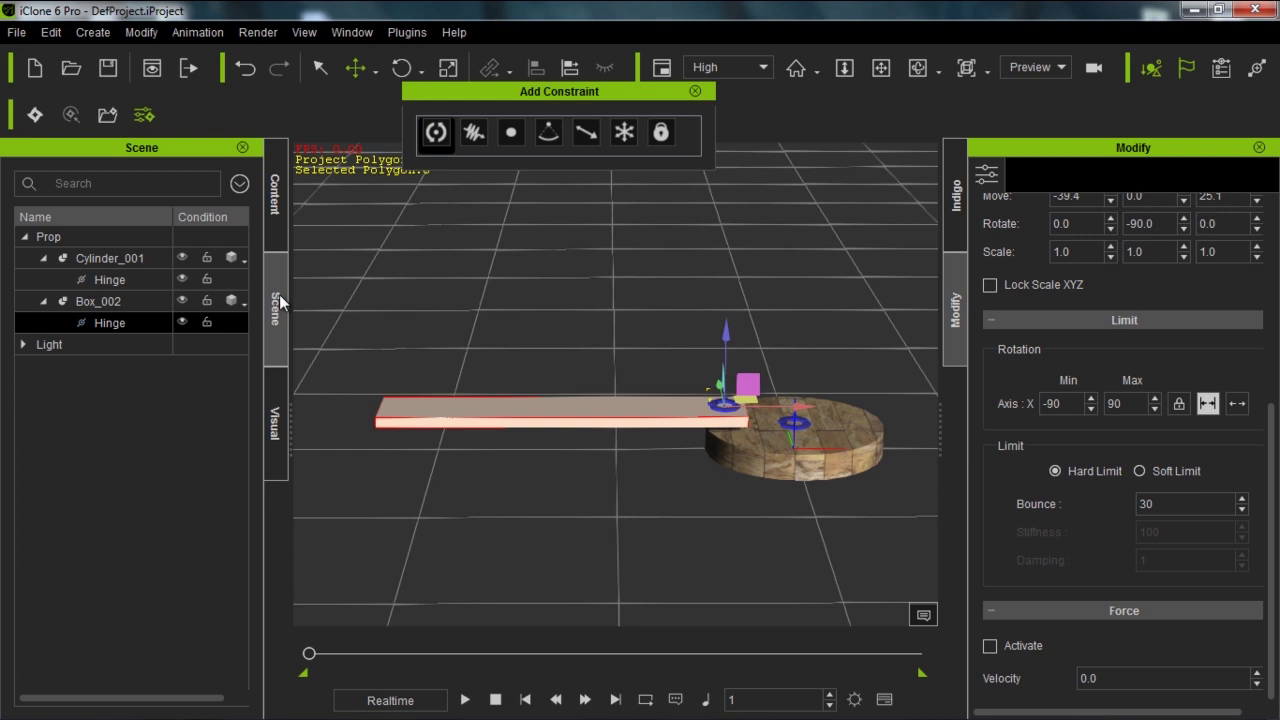
{"action": "left_click", "coordinate": [127, 262]}
{"action": "double_click", "coordinate": [122, 278]}
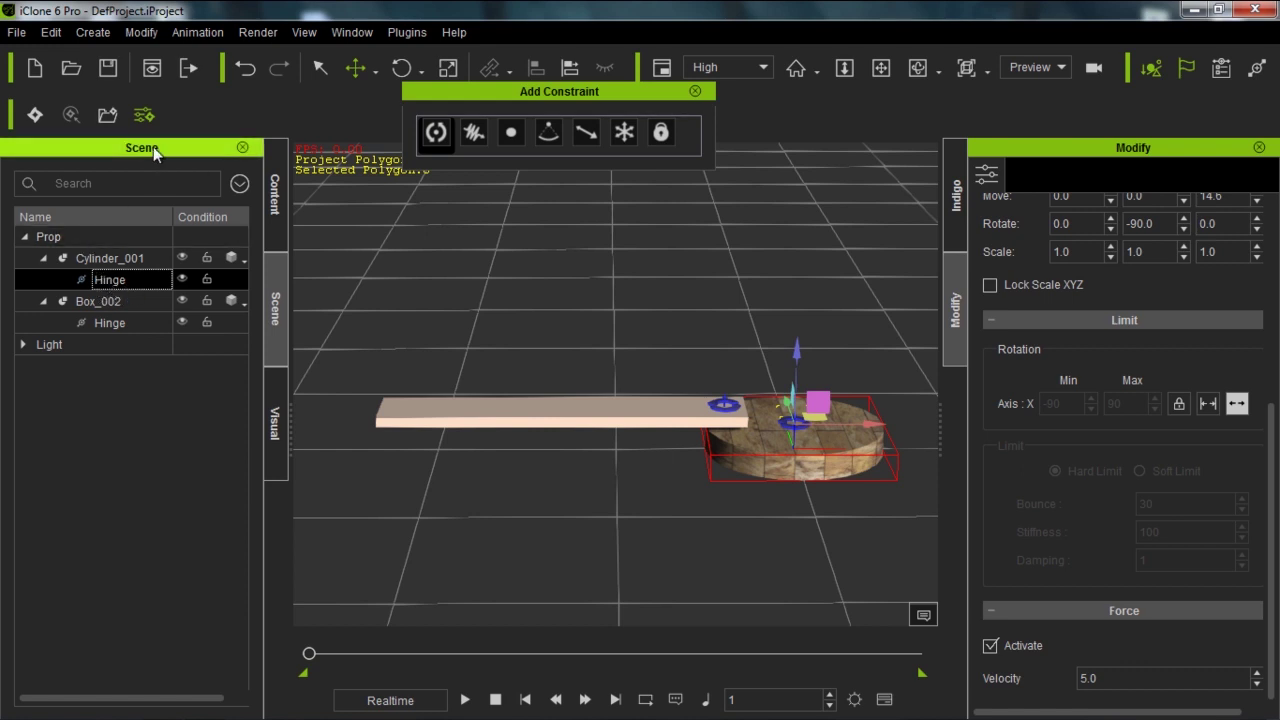
{"action": "left_click", "coordinate": [125, 301]}
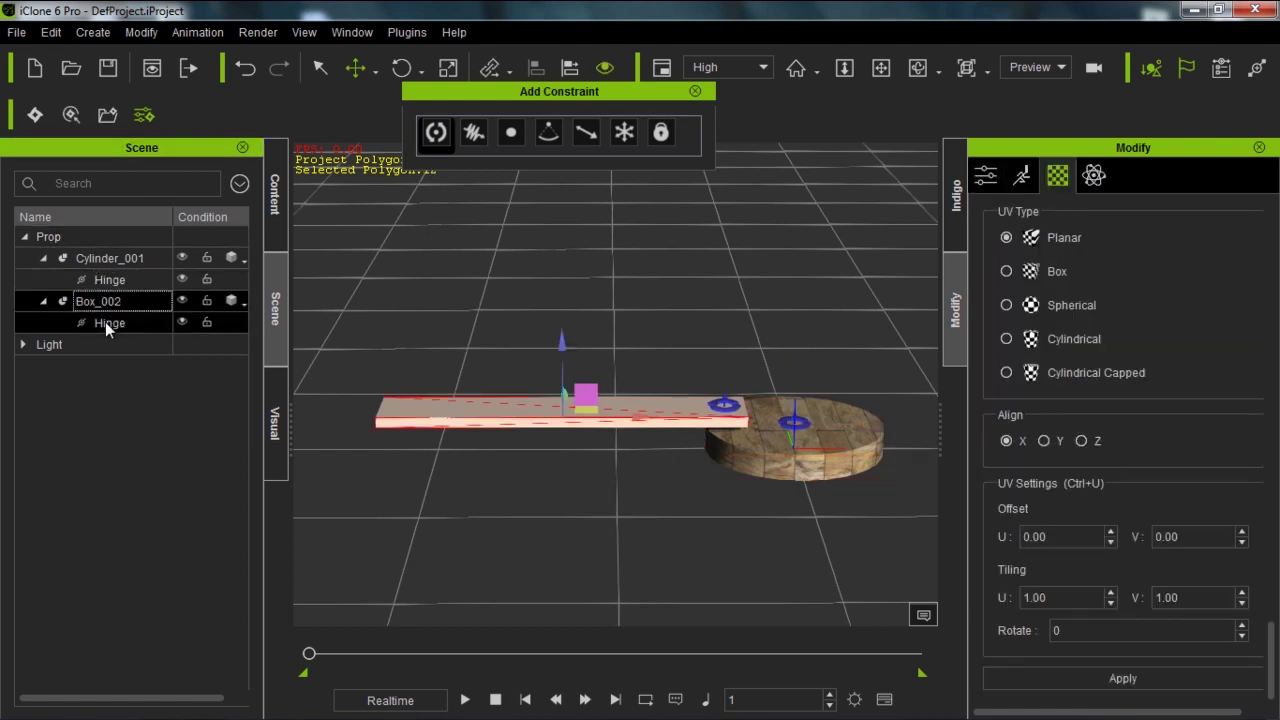
{"action": "left_click", "coordinate": [105, 322]}
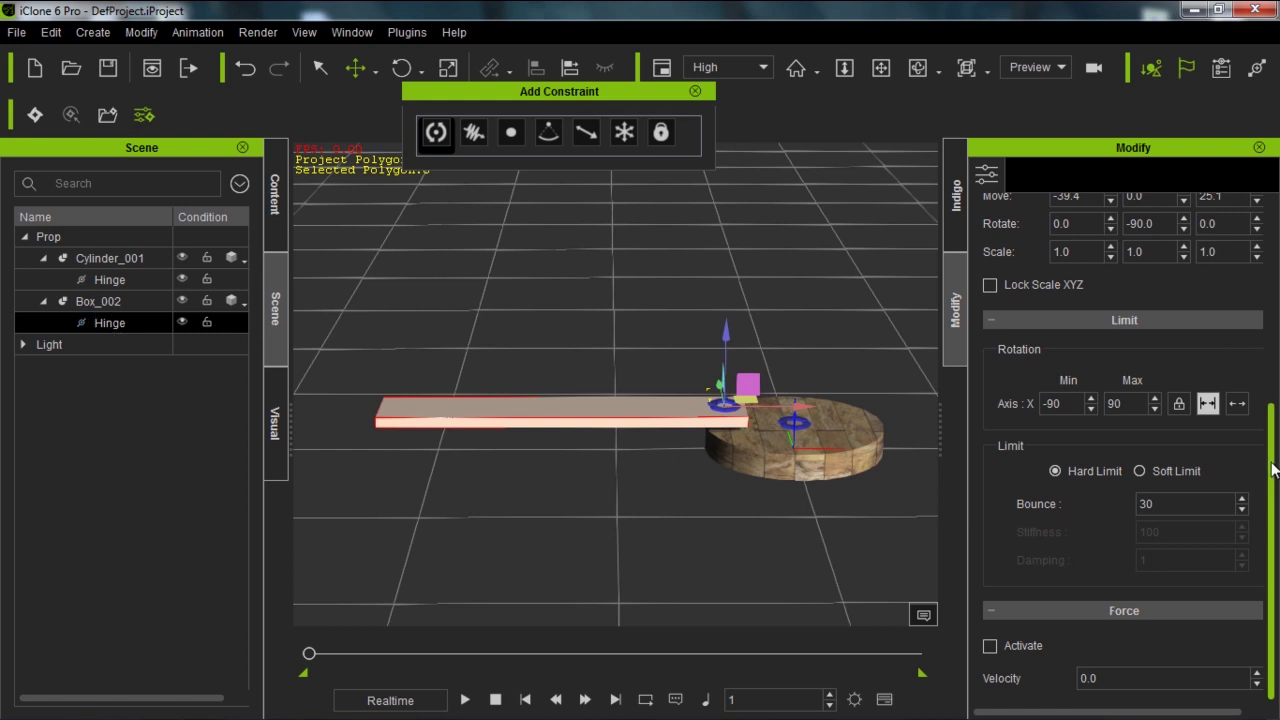
{"action": "scroll", "coordinate": [1270, 480], "scroll_direction": "up", "scroll_amount": 5}
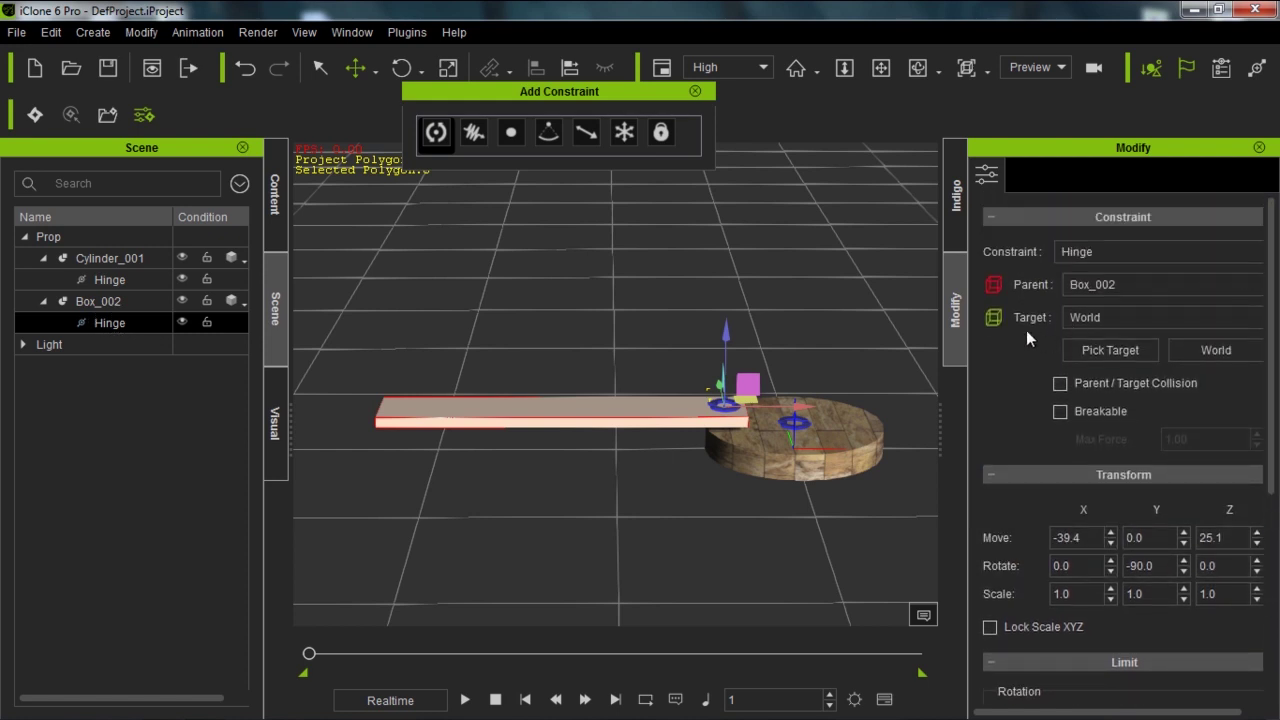
- Set Box_002's hinge target to Cylinder_001 with Pick Target, then test the linkage in playback
{"action": "scroll", "coordinate": [790, 430], "scroll_direction": "up", "scroll_amount": 4}
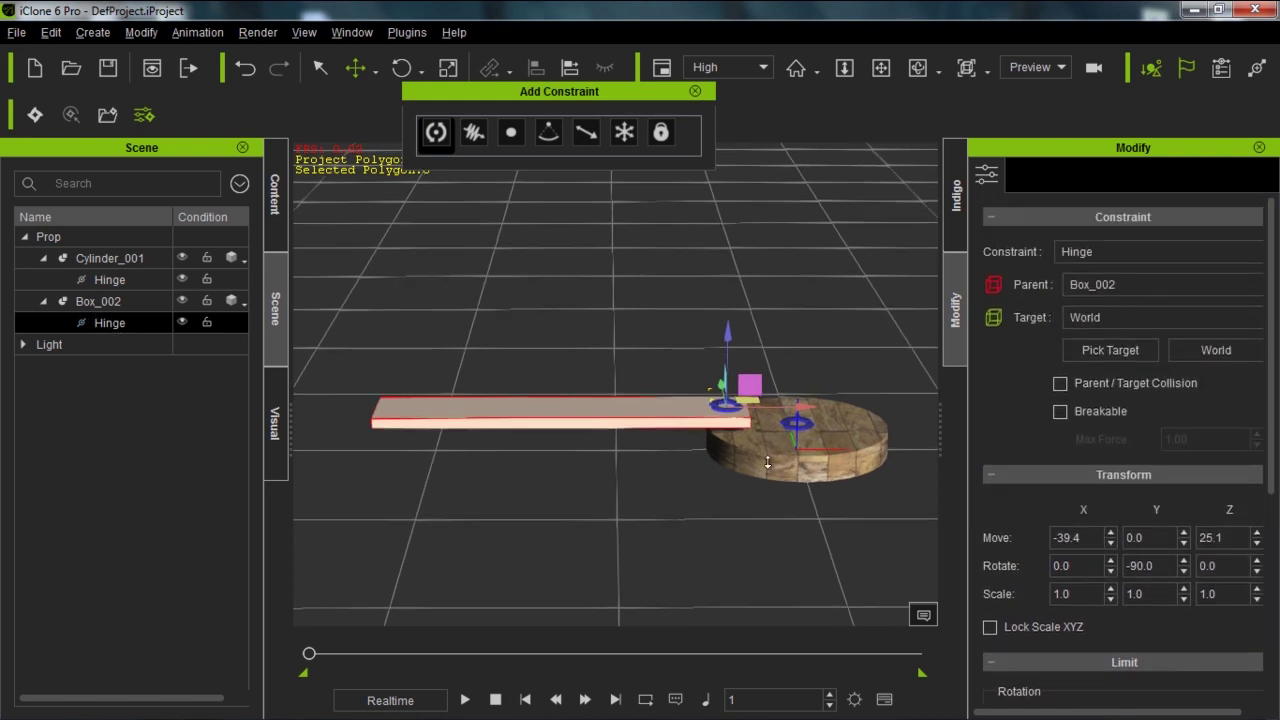
{"action": "scroll", "coordinate": [815, 390], "scroll_direction": "down", "scroll_amount": 3}
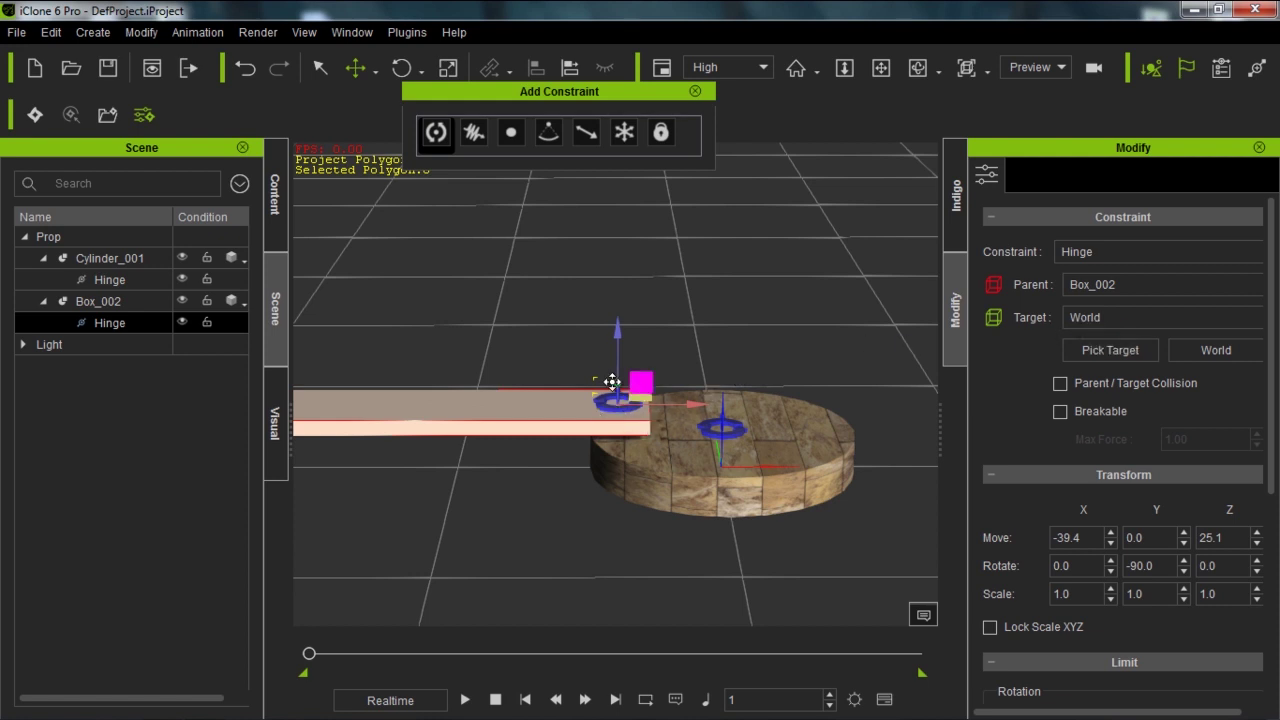
{"action": "left_click", "coordinate": [1114, 353]}
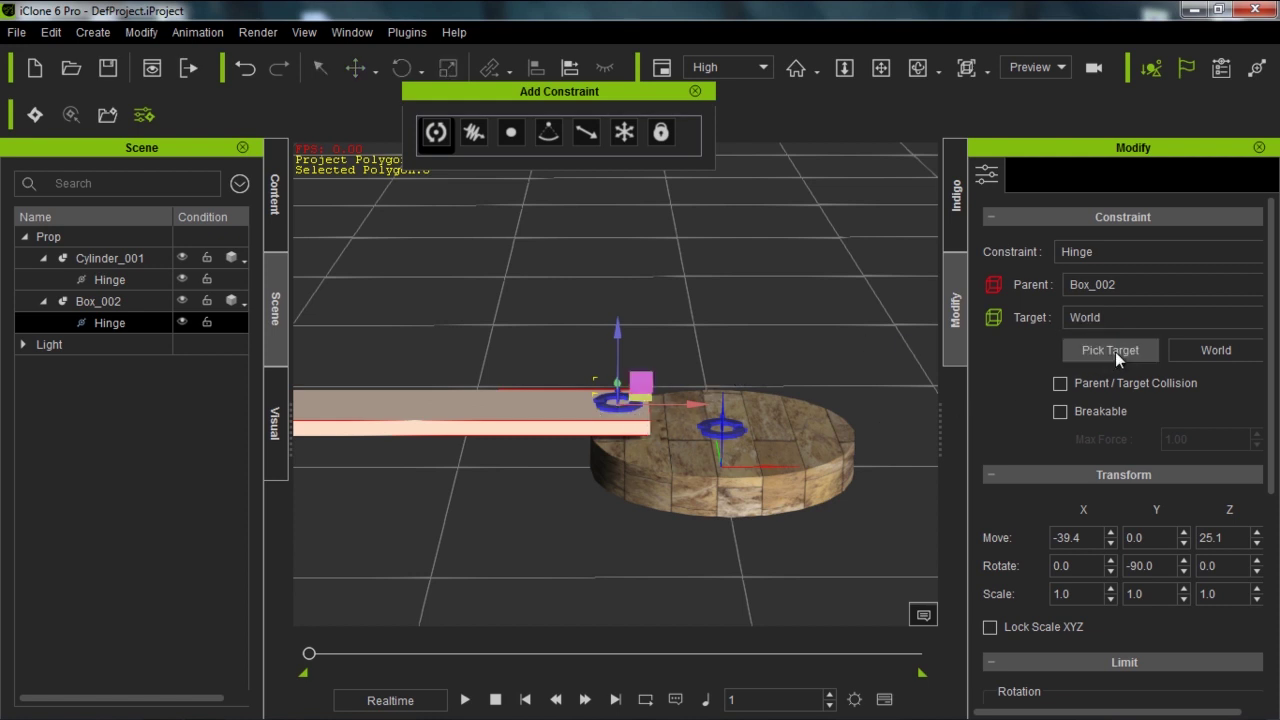
{"action": "left_click", "coordinate": [674, 456]}
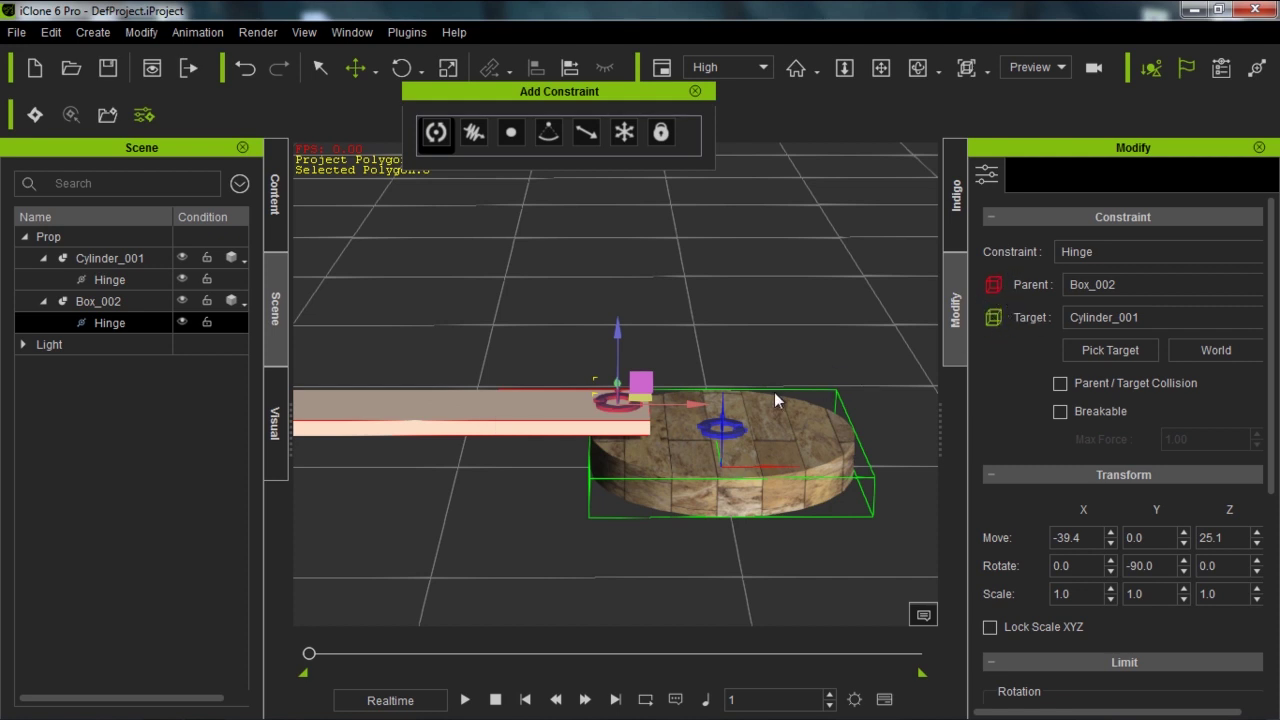
{"action": "scroll", "coordinate": [548, 455], "scroll_direction": "down", "scroll_amount": 4}
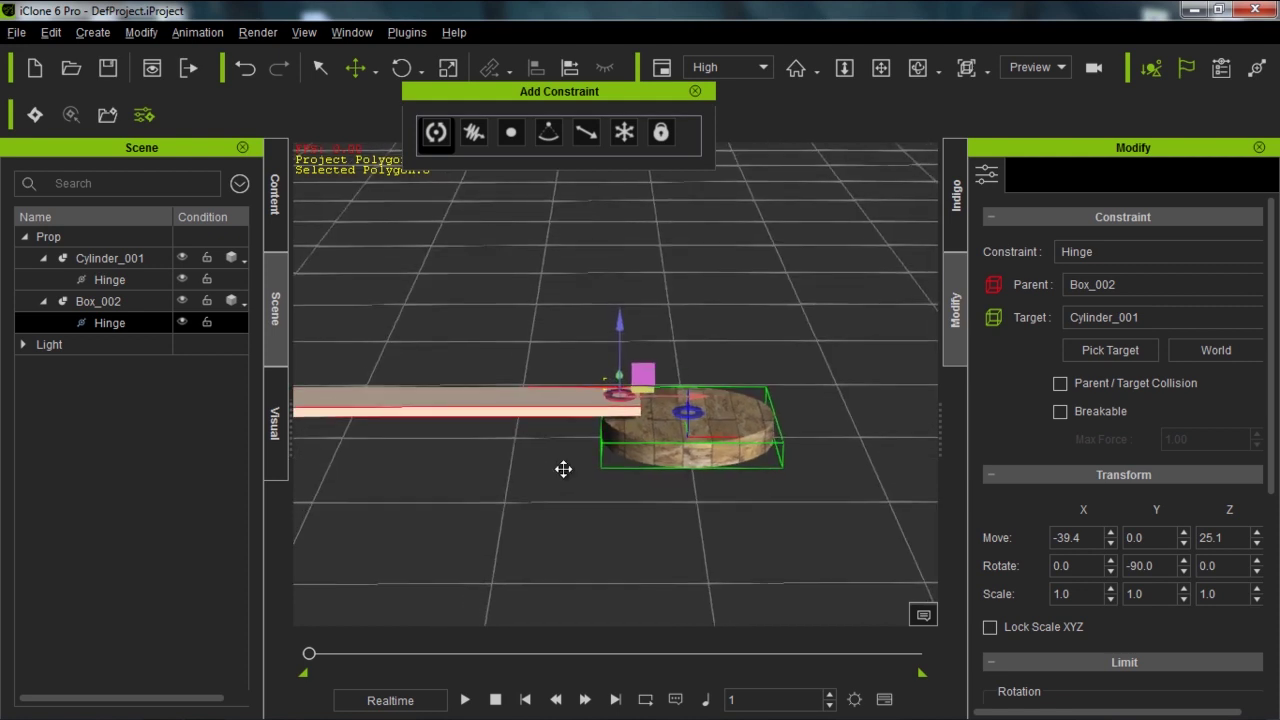
{"action": "middle_click_drag", "start_coordinate": [563, 469], "coordinate": [615, 452]}
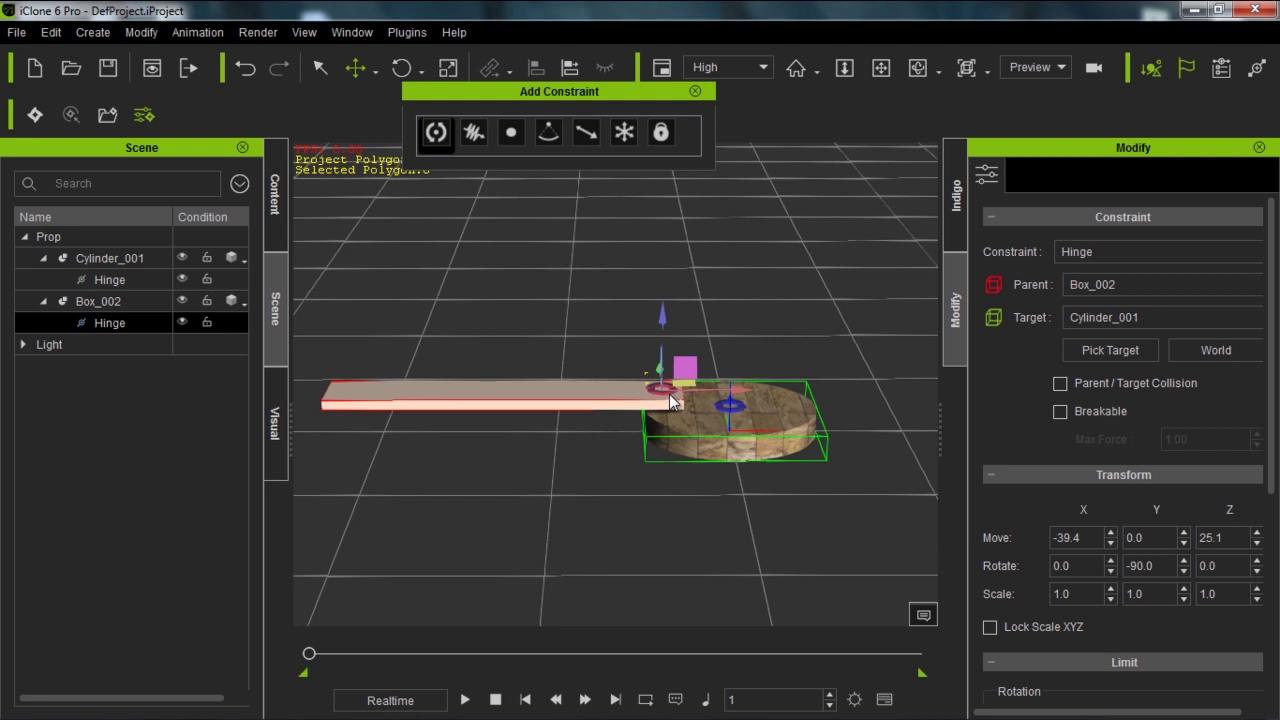
{"action": "left_click", "coordinate": [465, 700]}
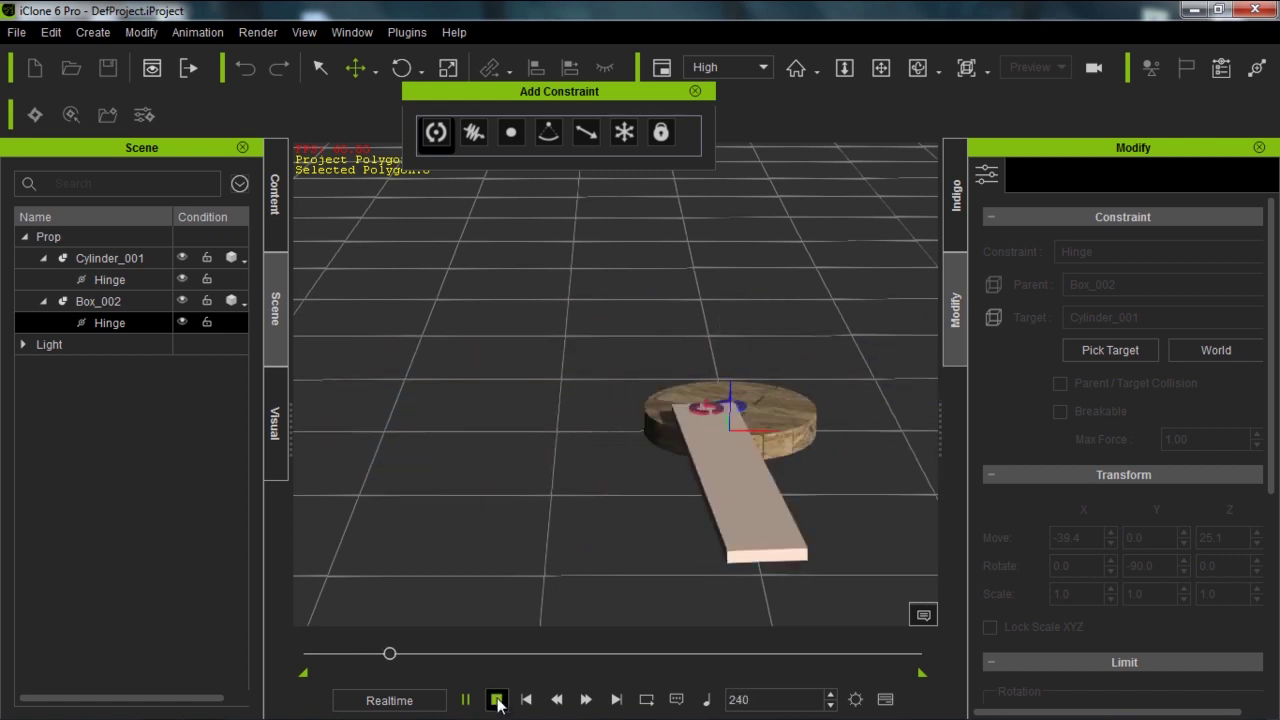
{"action": "left_click", "coordinate": [497, 700]}
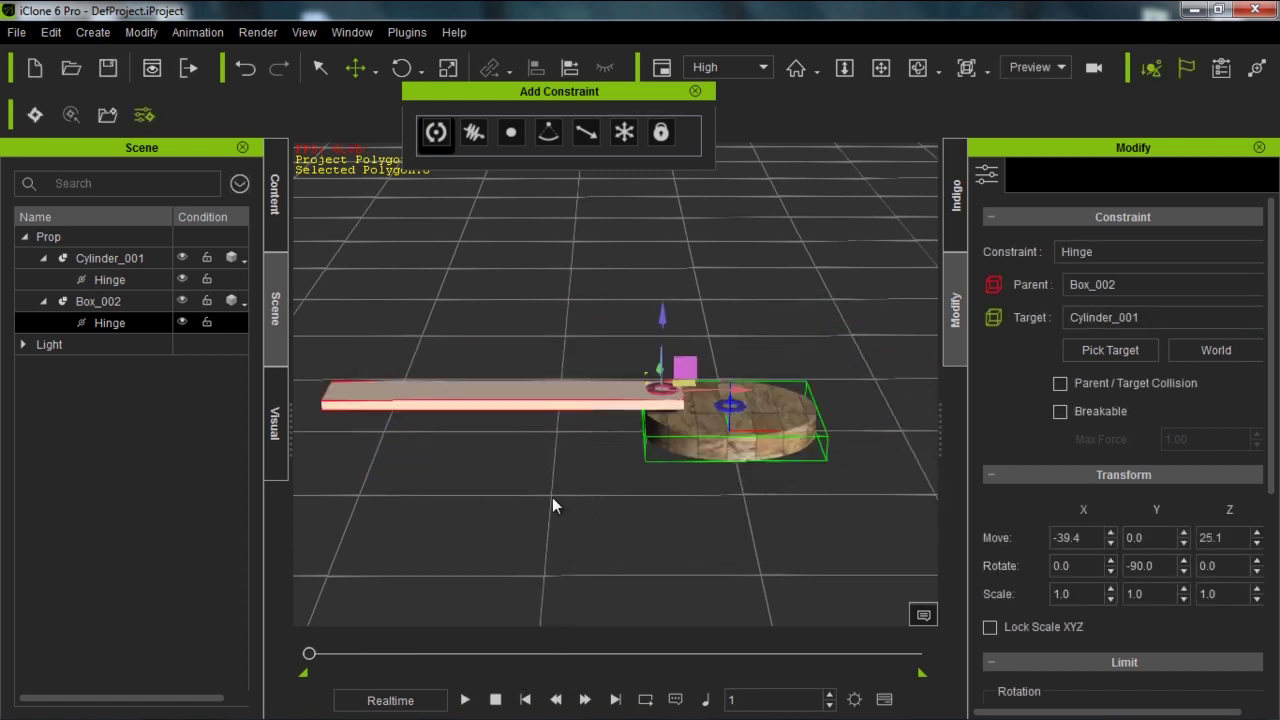
- Give the board Box_002 a wood plank diffuse texture
{"action": "middle_click_drag", "start_coordinate": [553, 499], "coordinate": [634, 497]}
{"action": "middle_click_drag", "start_coordinate": [677, 540], "coordinate": [665, 497]}
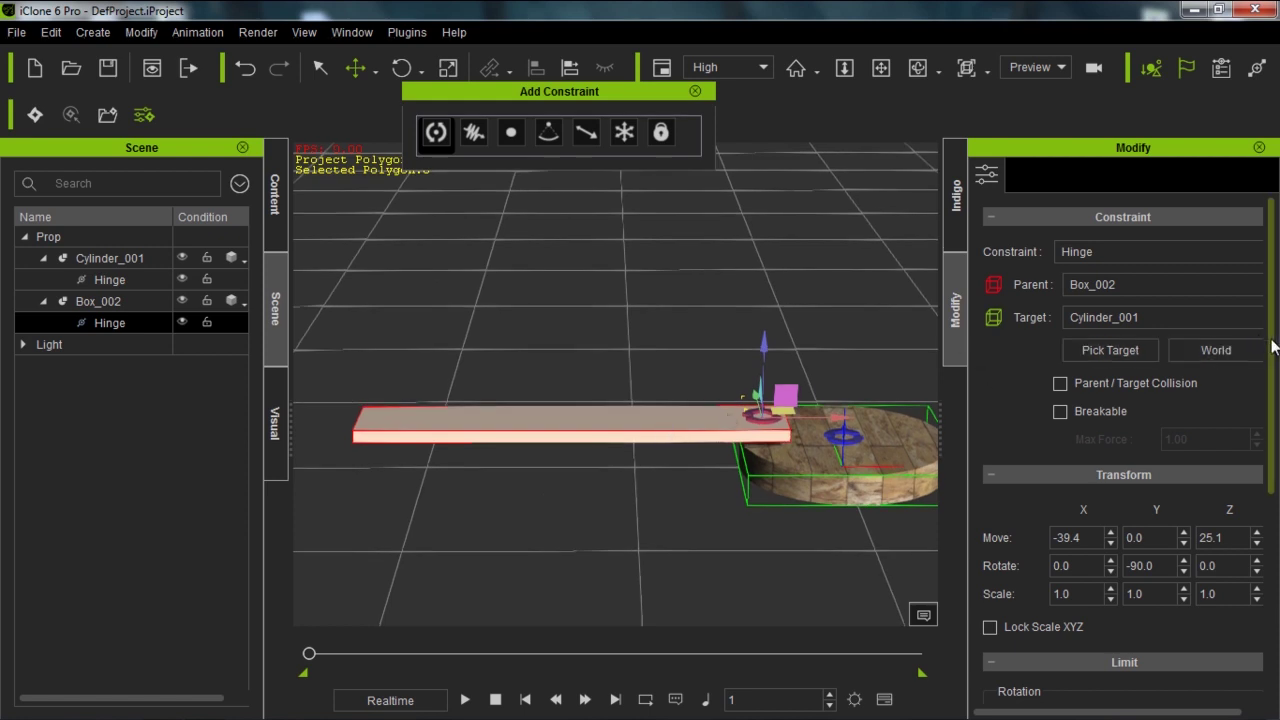
{"action": "left_click", "coordinate": [688, 416]}
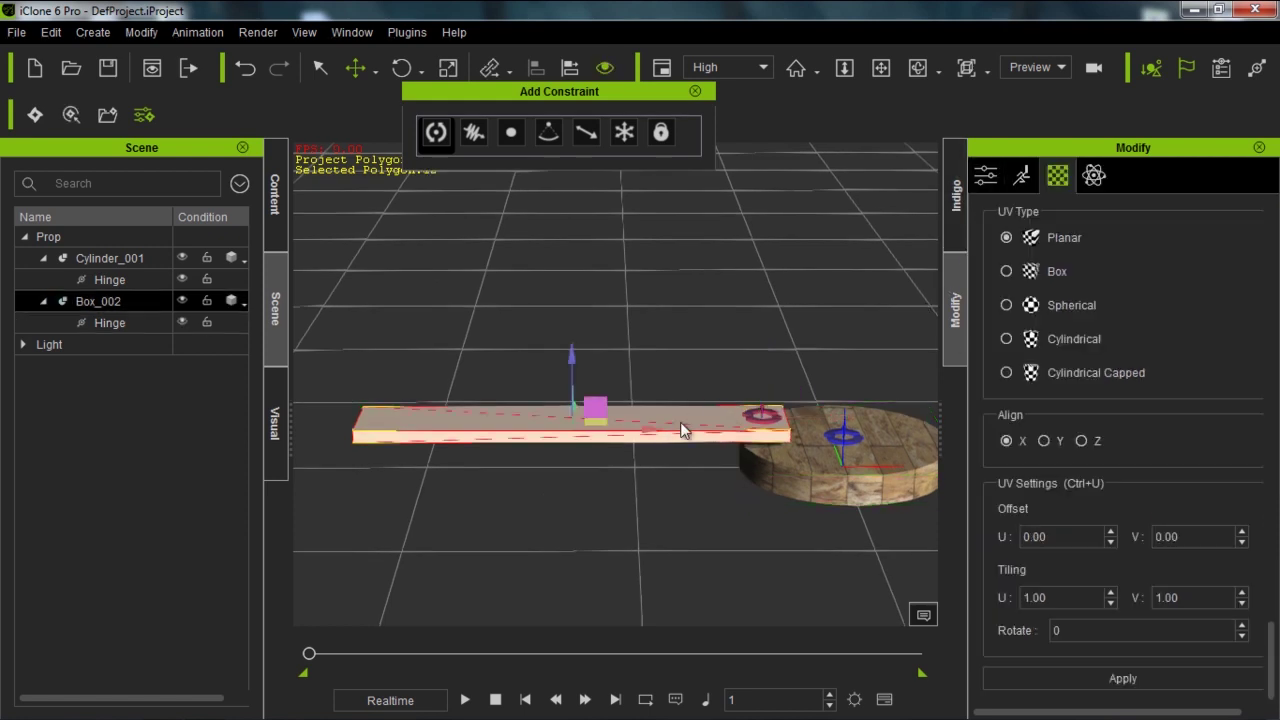
{"action": "left_click_drag", "start_coordinate": [1273, 630], "coordinate": [1274, 246]}
{"action": "scroll", "coordinate": [1116, 307], "scroll_direction": "down", "scroll_amount": 3}
{"action": "double_click", "coordinate": [1031, 248]}
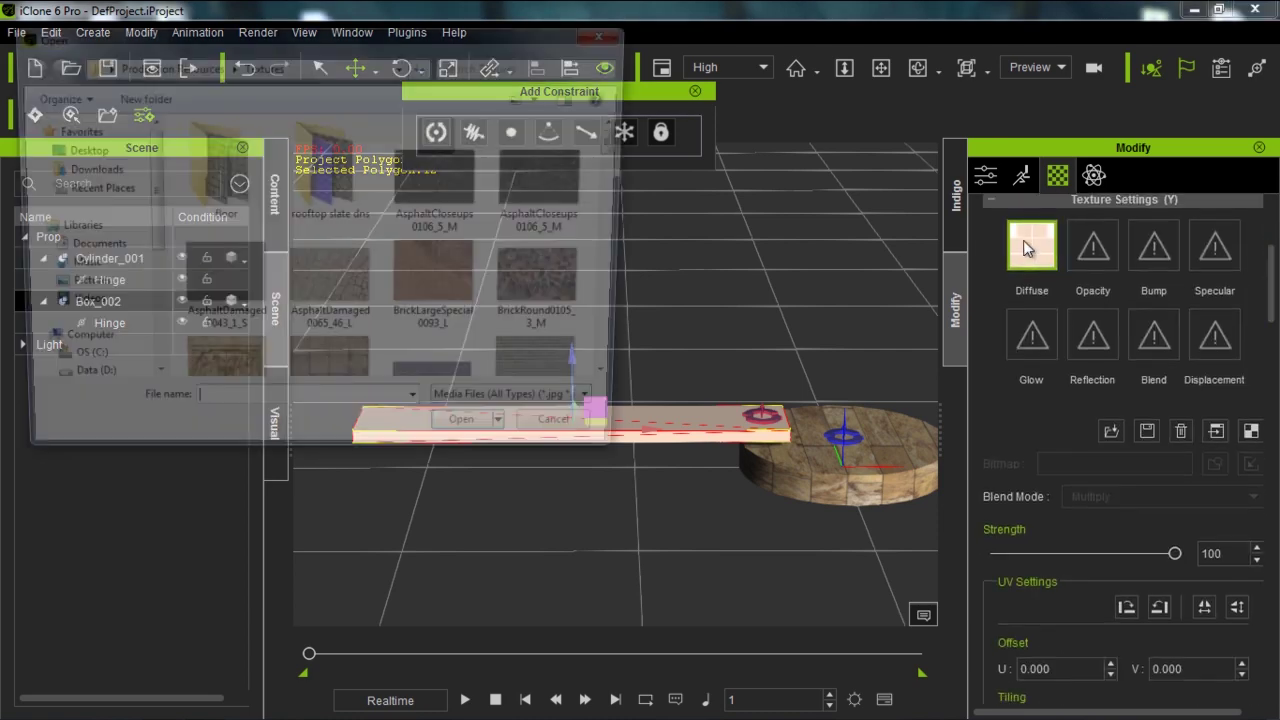
{"action": "left_click_drag", "start_coordinate": [624, 142], "coordinate": [627, 358]}
{"action": "double_click", "coordinate": [248, 367]}
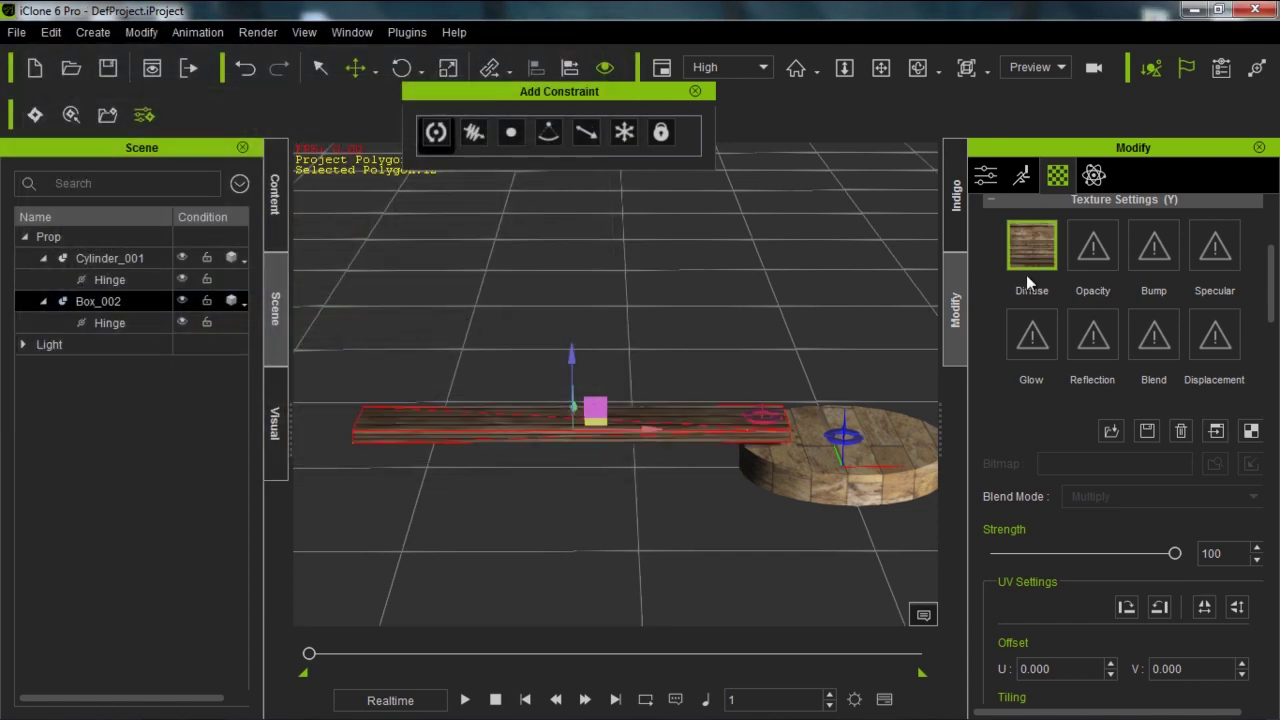
- Reapply the board's Planar UV mapping on X so it fits the wood texture
{"action": "left_click_drag", "start_coordinate": [1270, 280], "coordinate": [1270, 648]}
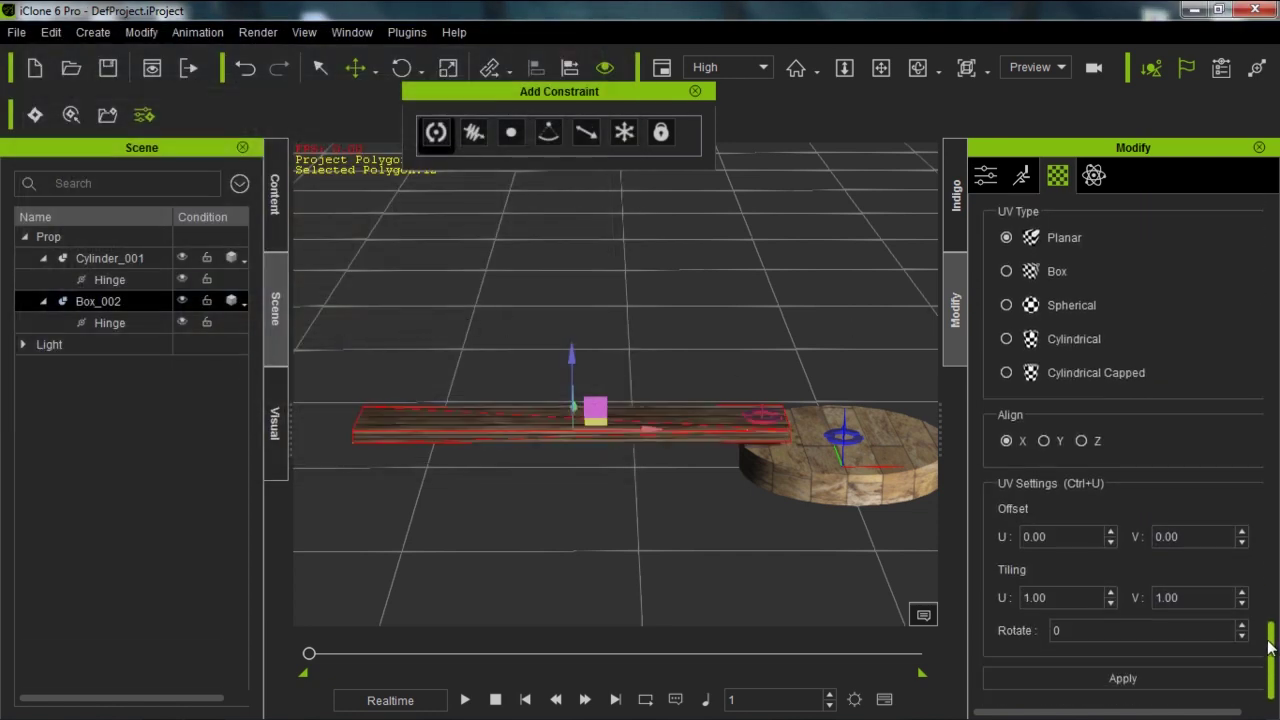
{"action": "left_click", "coordinate": [1137, 677]}
{"action": "scroll", "coordinate": [719, 545], "scroll_direction": "up", "scroll_amount": 3}
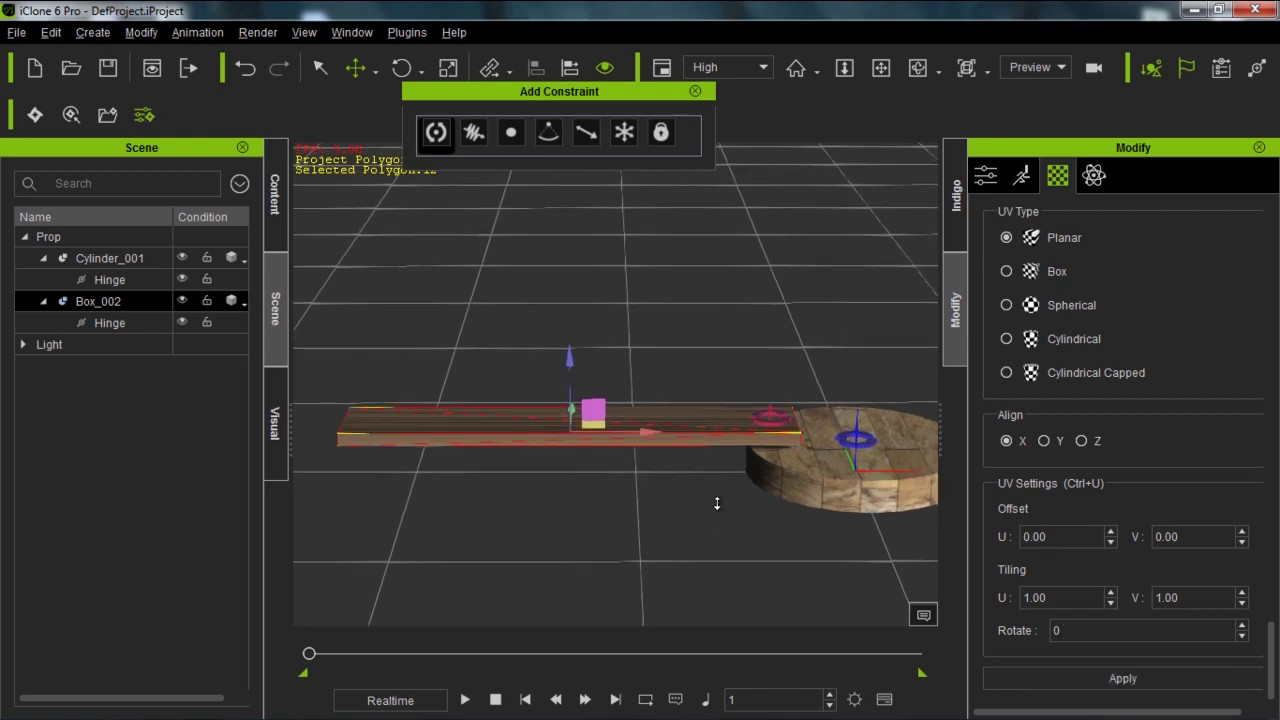
{"action": "scroll", "coordinate": [684, 485], "scroll_direction": "down", "scroll_amount": 4}
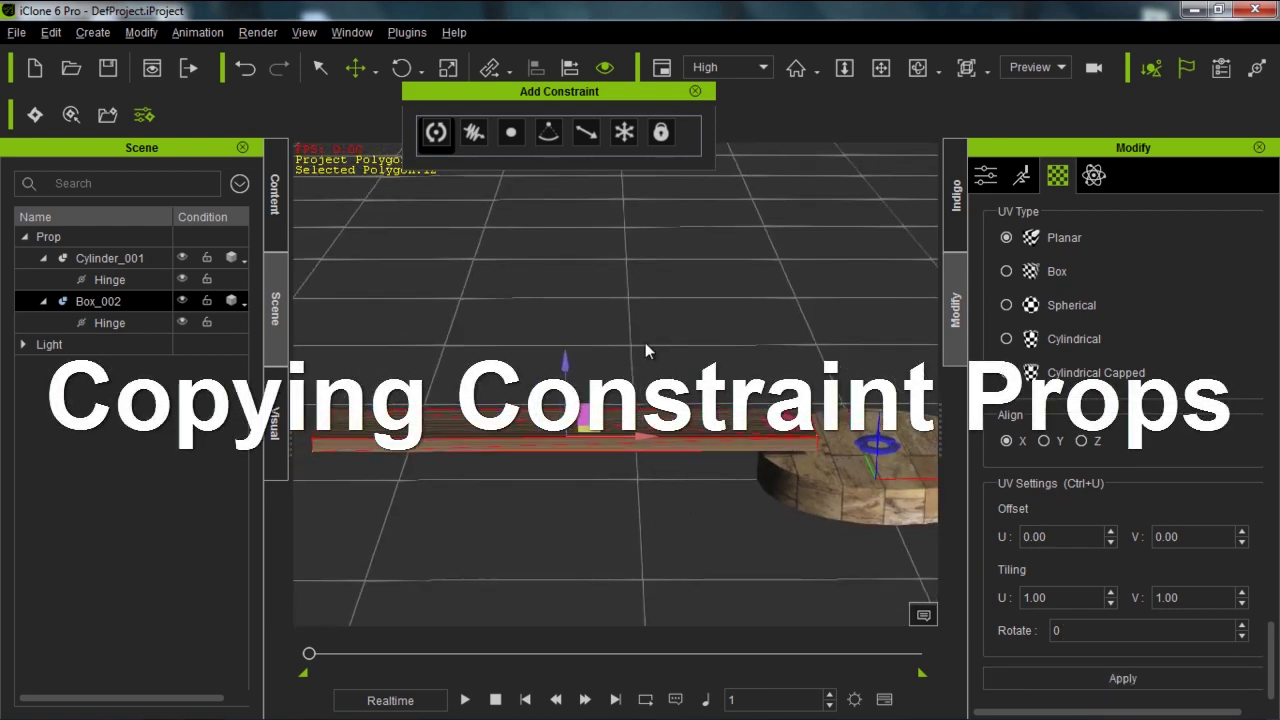
- Duplicate plank Box_002 into Box_002(0), which gets its own hinge
{"action": "scroll", "coordinate": [675, 538], "scroll_direction": "down", "scroll_amount": 3}
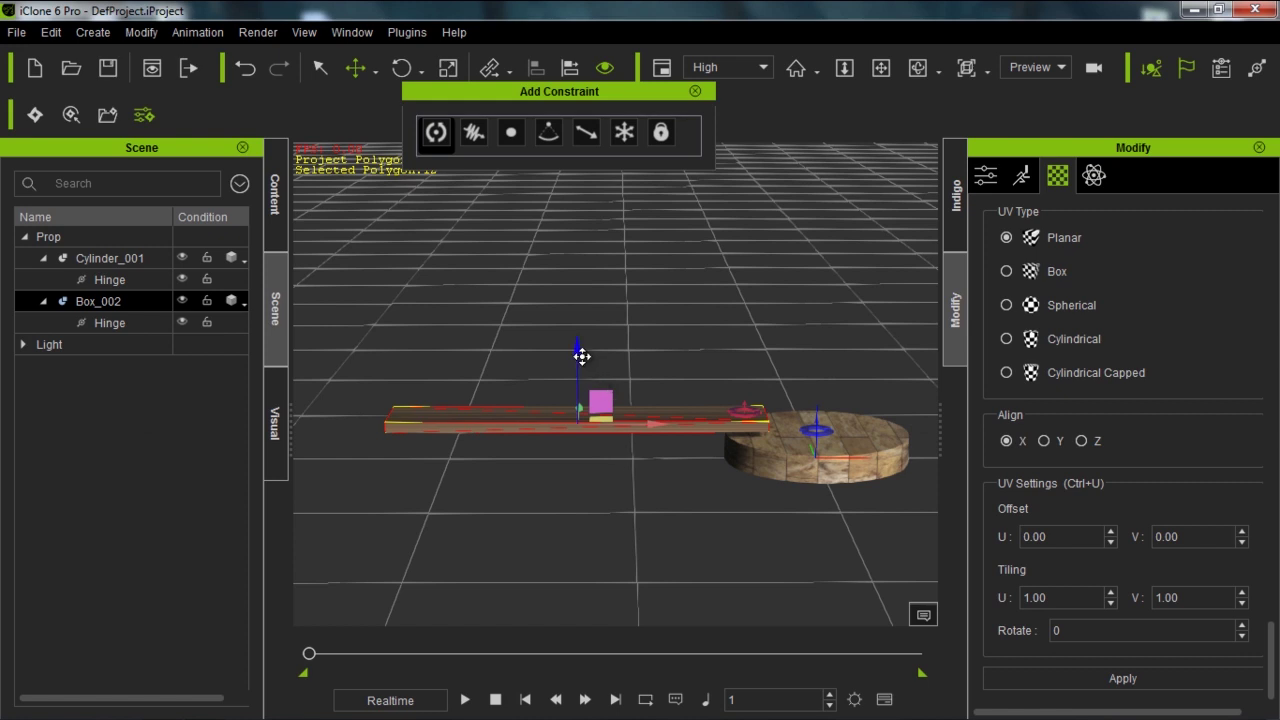
{"action": "key", "text": "ctrl+d"}
{"action": "left_click_drag", "start_coordinate": [582, 352], "coordinate": [585, 325]}
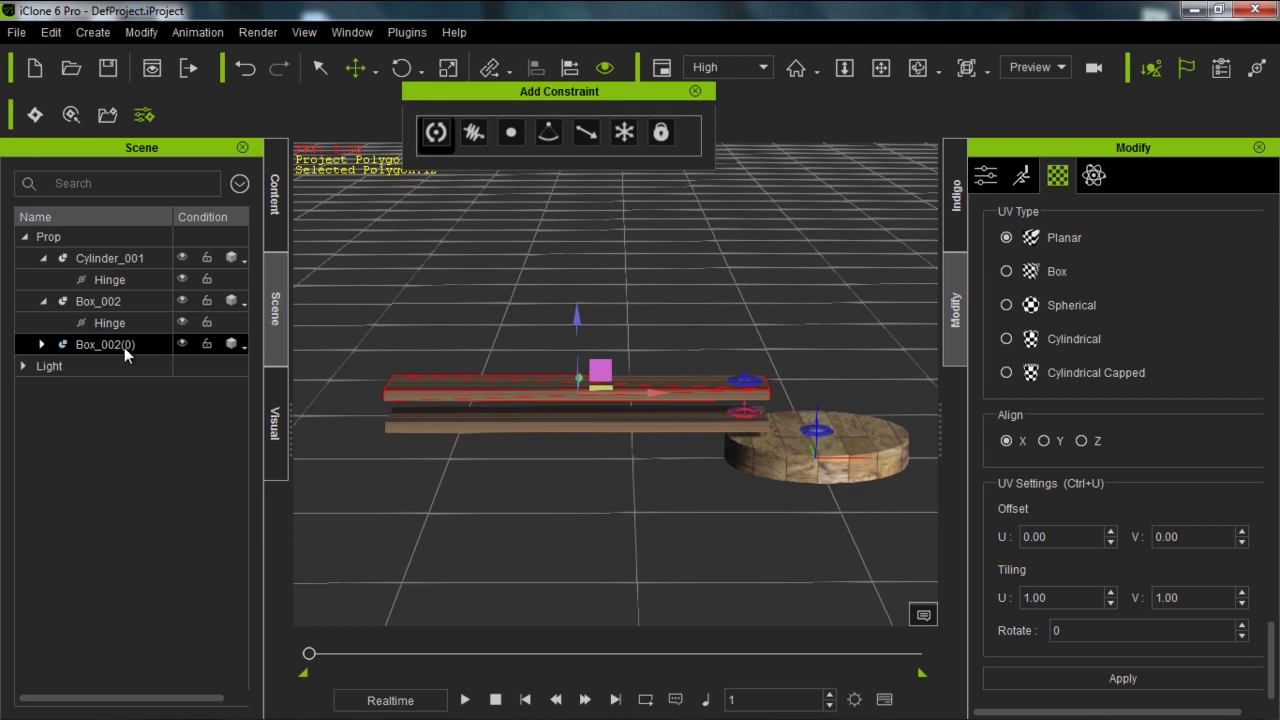
{"action": "left_click", "coordinate": [42, 344]}
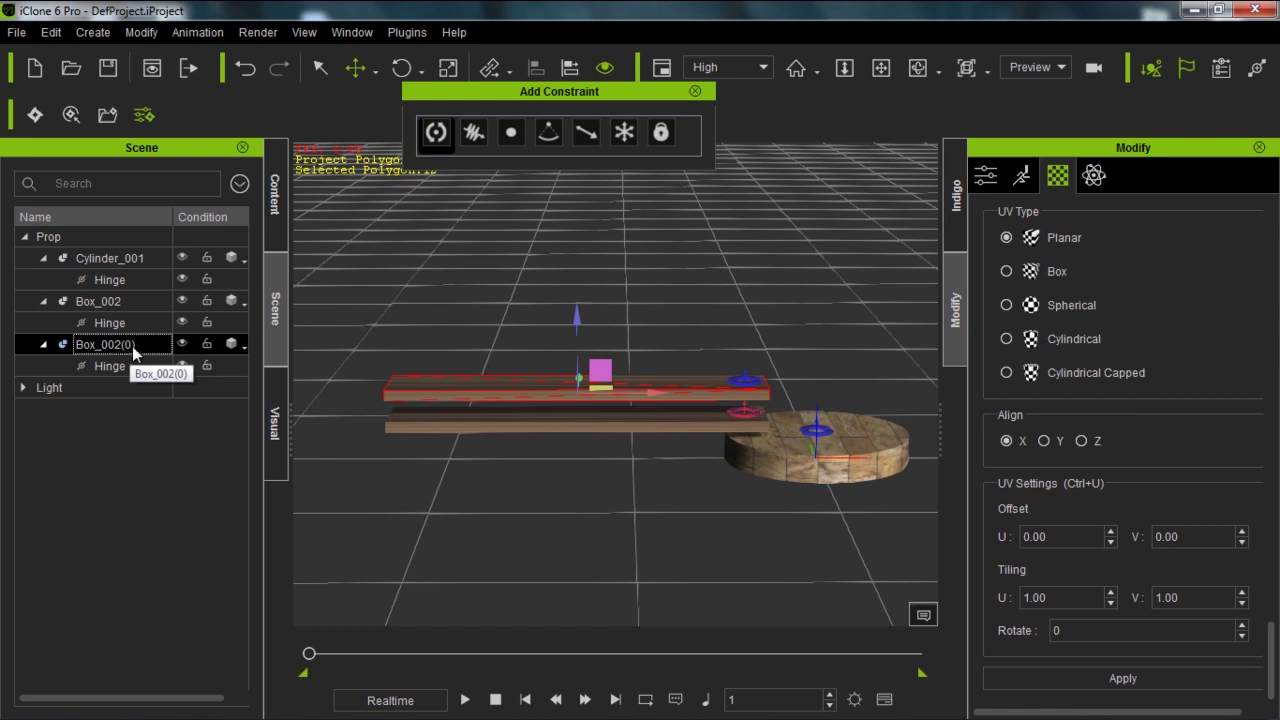
- Move the copied plank left and lower to the first plank's far end, then test-run physics
{"action": "left_click", "coordinate": [646, 391]}
{"action": "left_click_drag", "start_coordinate": [646, 391], "coordinate": [334, 391]}
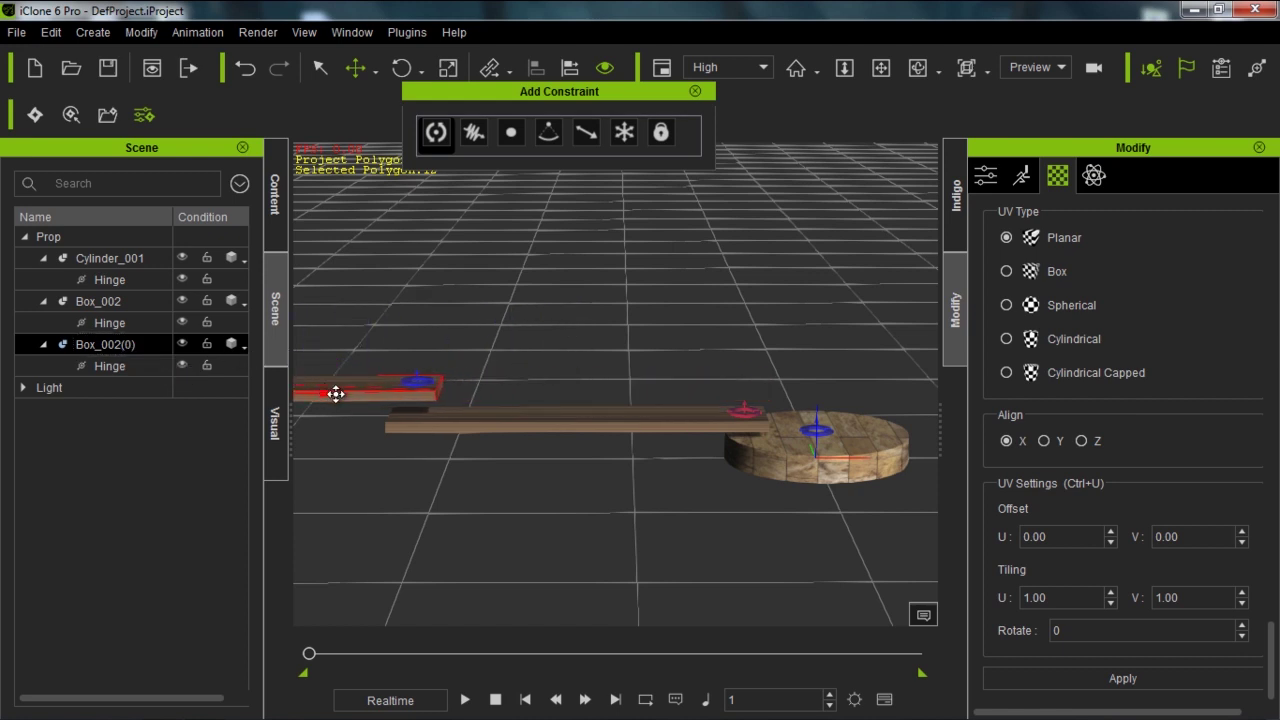
{"action": "middle_click_drag", "start_coordinate": [485, 452], "coordinate": [586, 439]}
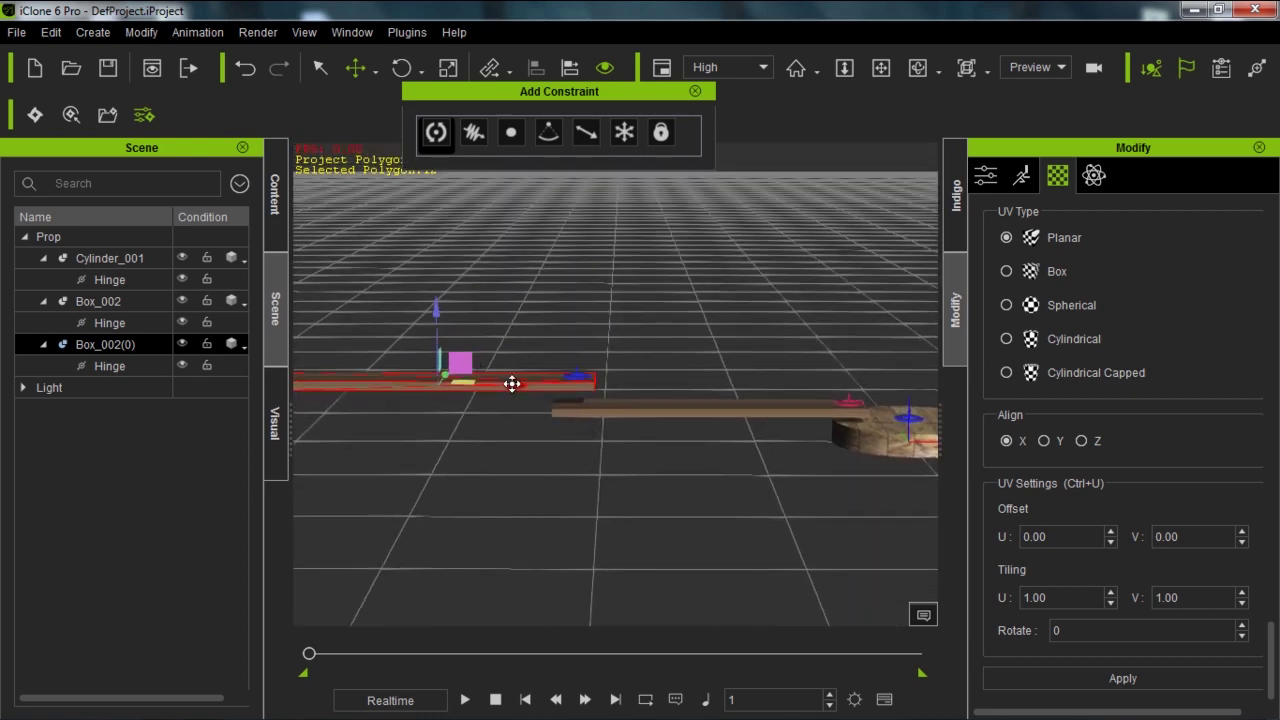
{"action": "left_click_drag", "start_coordinate": [429, 314], "coordinate": [429, 360]}
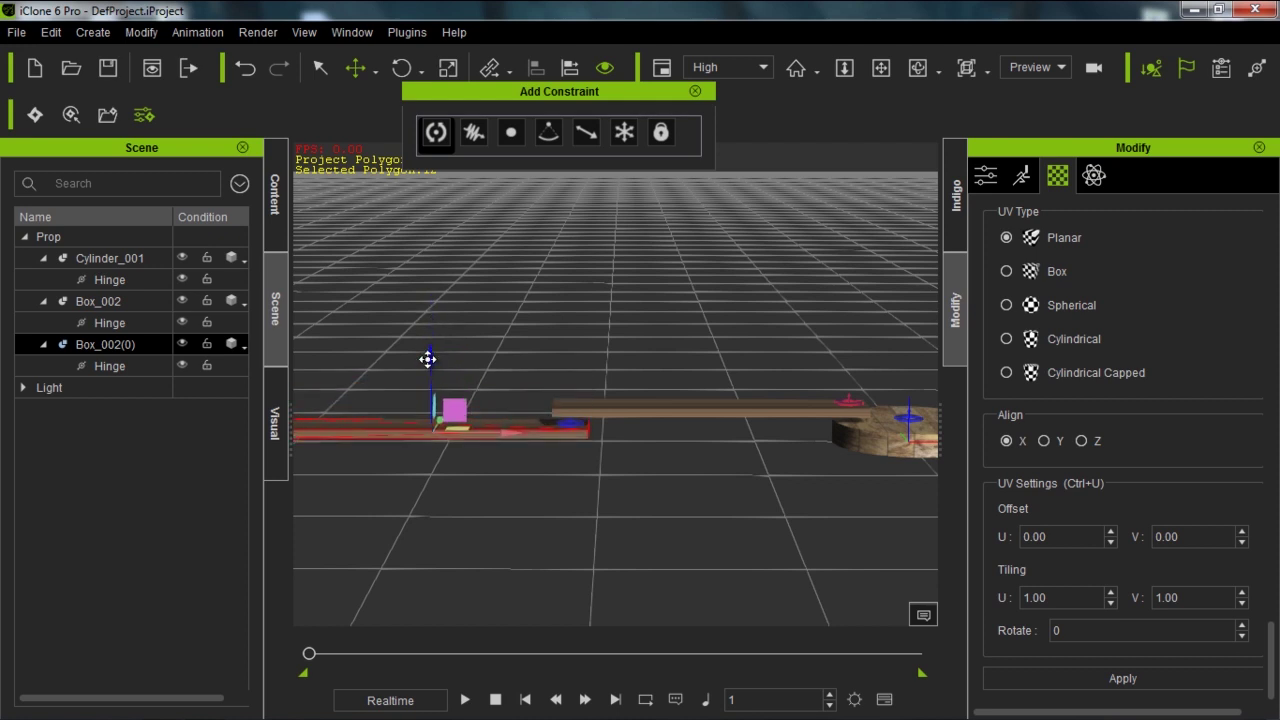
{"action": "left_click", "coordinate": [465, 699]}
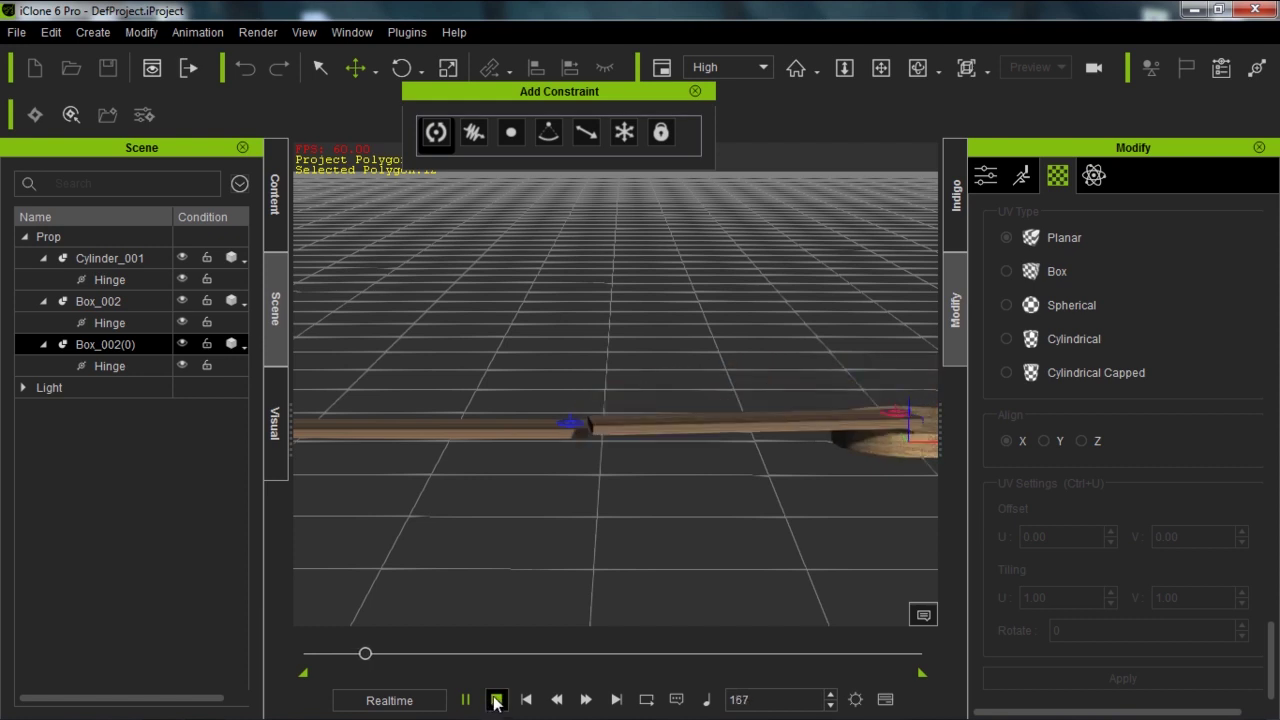
{"action": "left_click", "coordinate": [496, 696]}
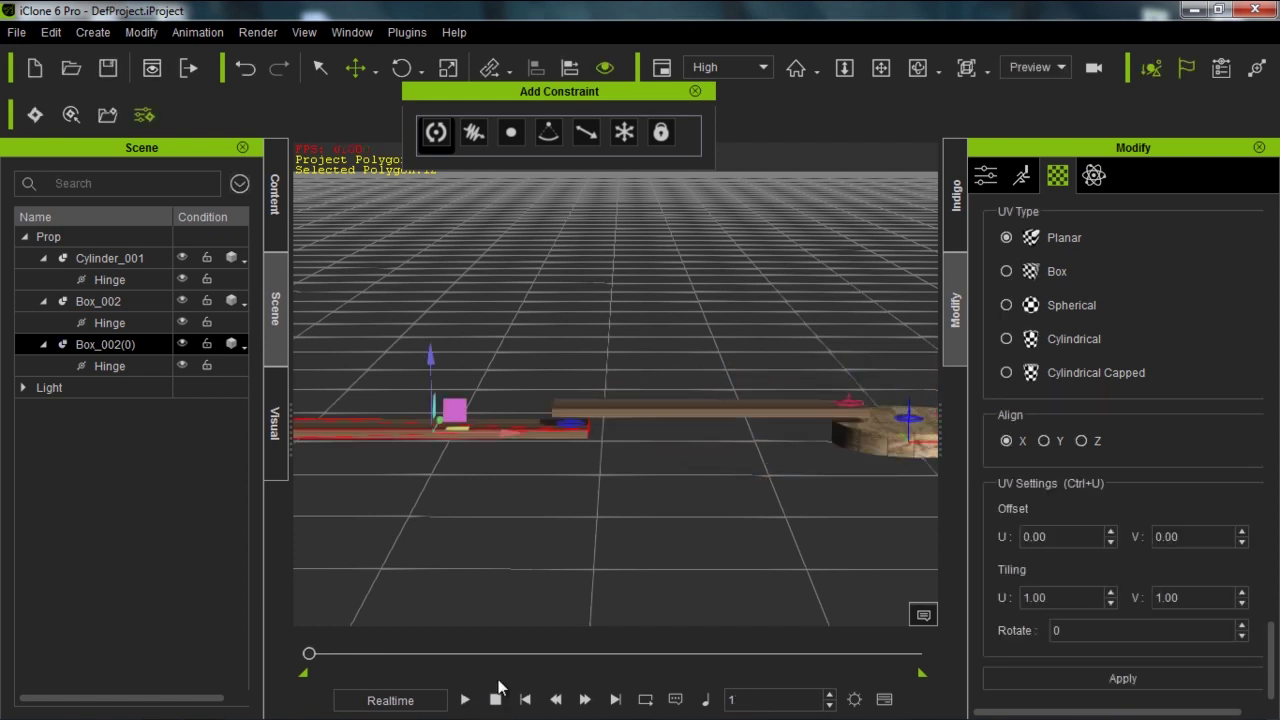
- Target Box_002(0)'s hinge to plank Box_002, chaining the planks, and test the simulation
{"action": "left_click", "coordinate": [577, 429]}
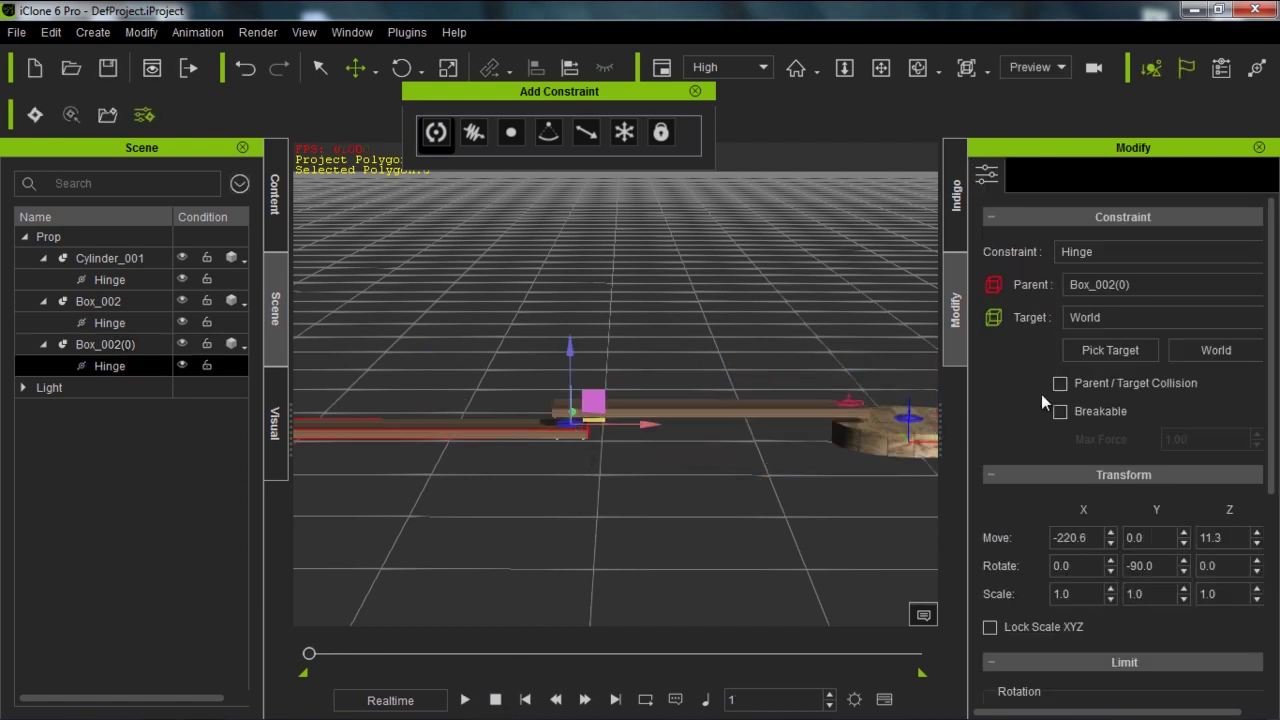
{"action": "left_click", "coordinate": [1106, 351]}
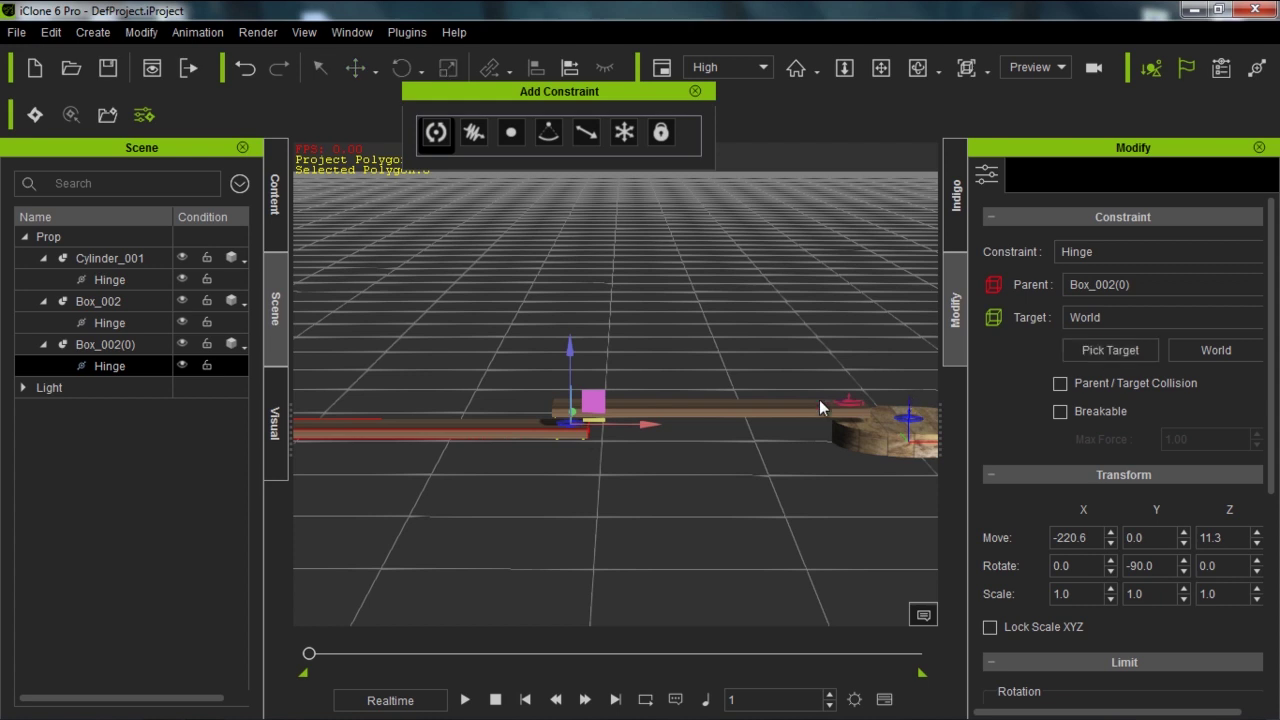
{"action": "left_click", "coordinate": [715, 416]}
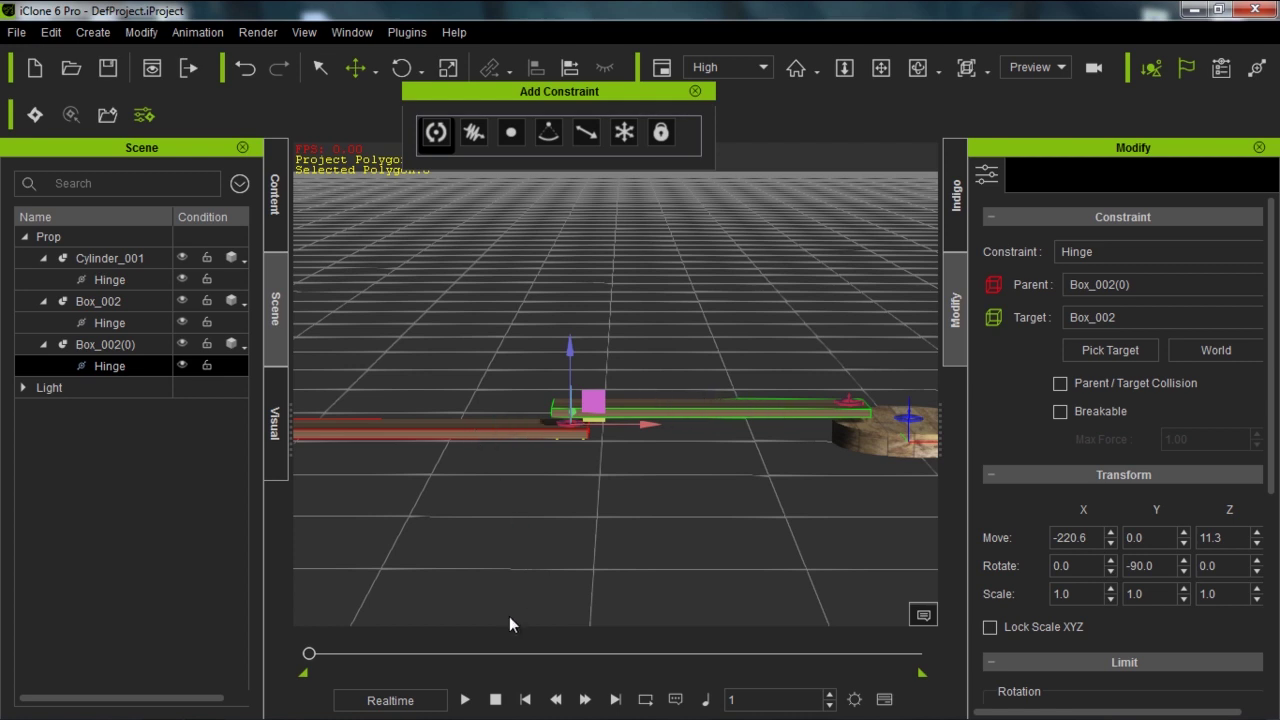
{"action": "left_click", "coordinate": [467, 698]}
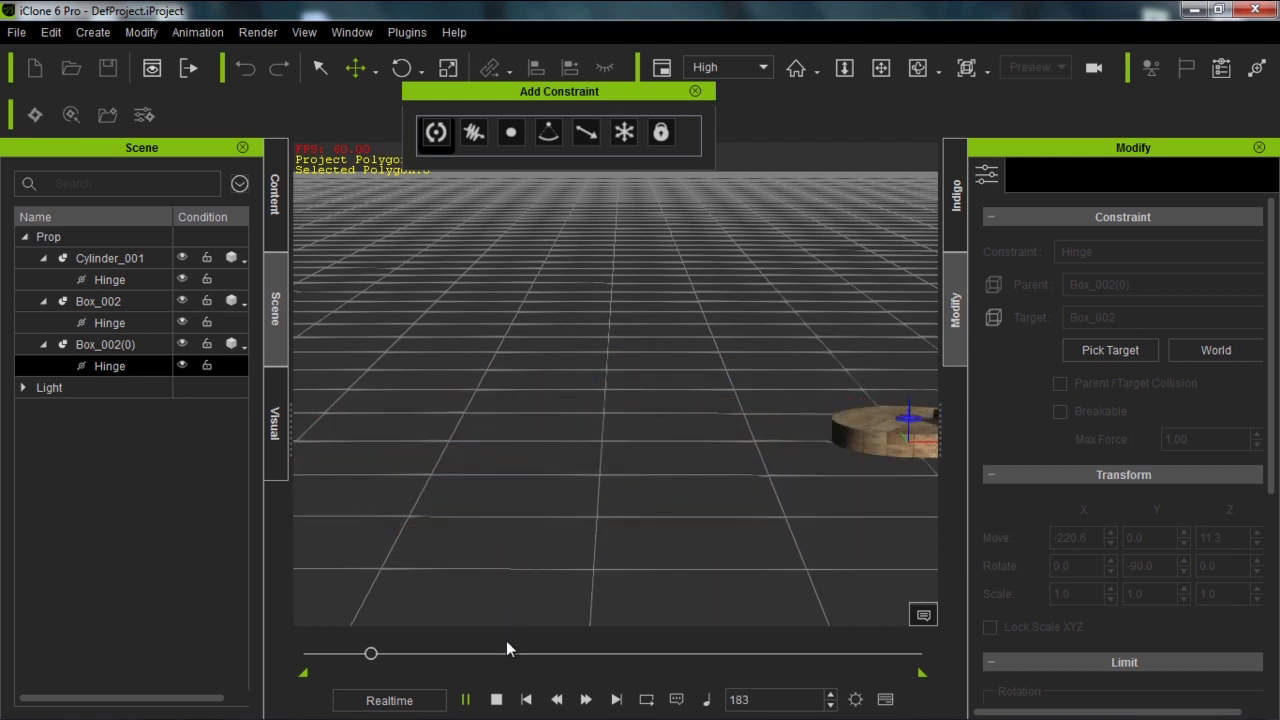
{"action": "left_click", "coordinate": [497, 697]}
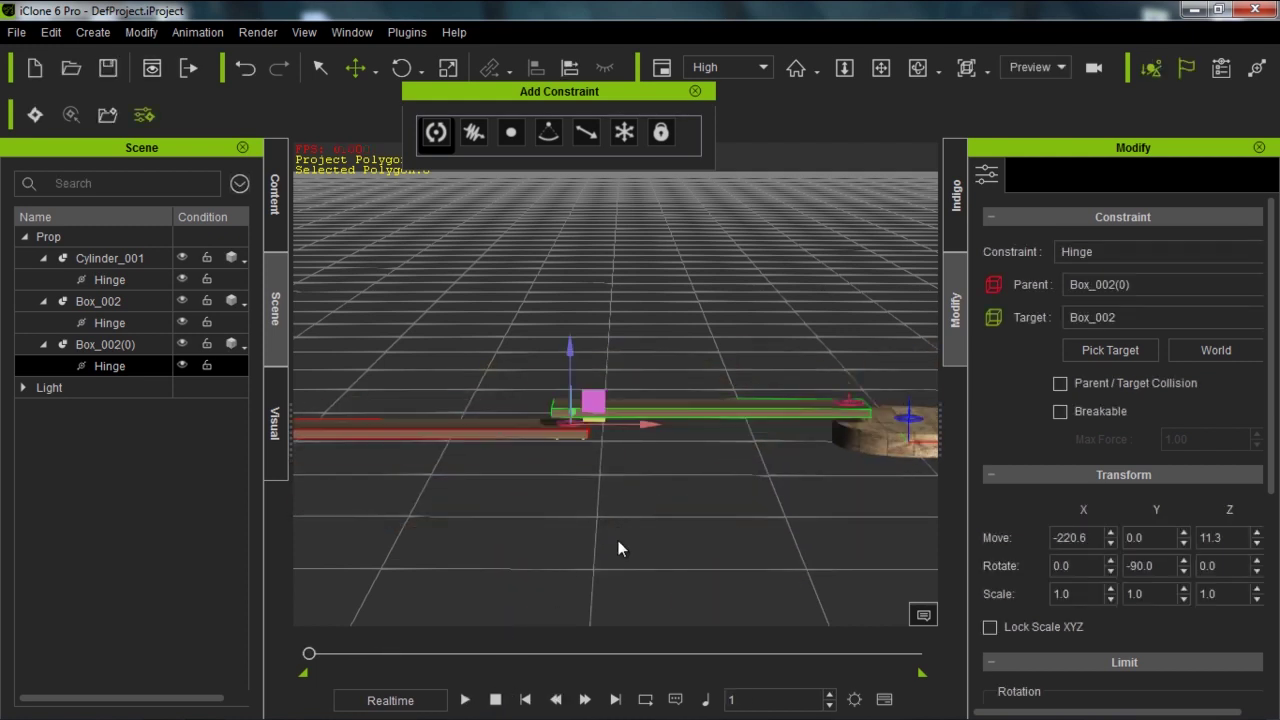
{"action": "right_click_drag", "start_coordinate": [702, 410], "coordinate": [842, 436]}
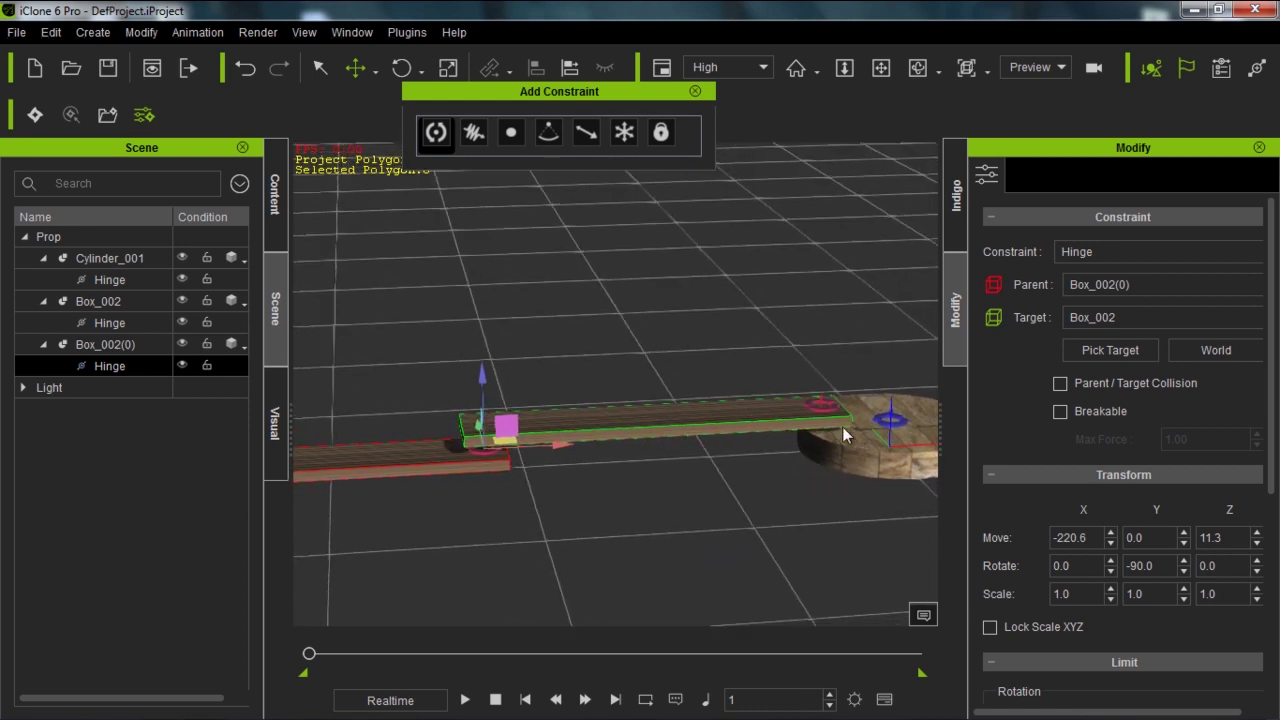
- Set free Axis X rotation on both the Box_002 and Box_002(0) hinges
{"action": "left_click", "coordinate": [825, 412]}
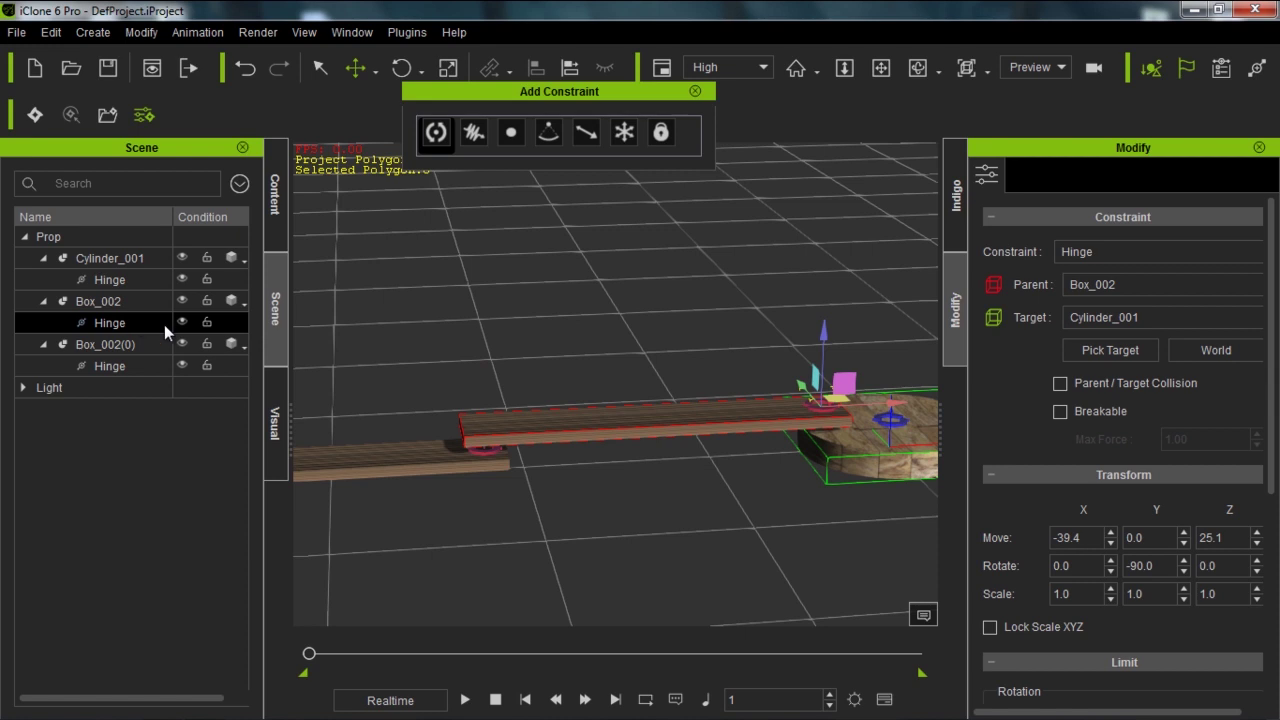
{"action": "scroll", "coordinate": [1265, 385], "scroll_direction": "down", "scroll_amount": 5}
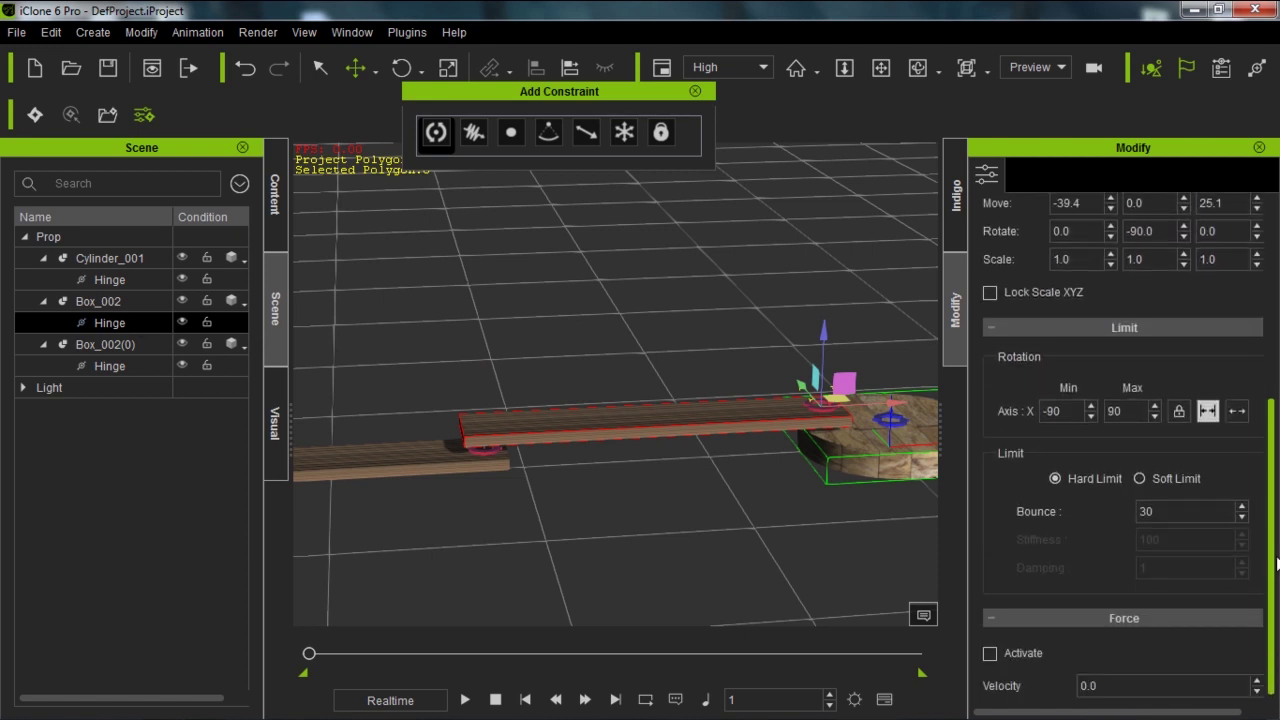
{"action": "left_click", "coordinate": [1237, 411]}
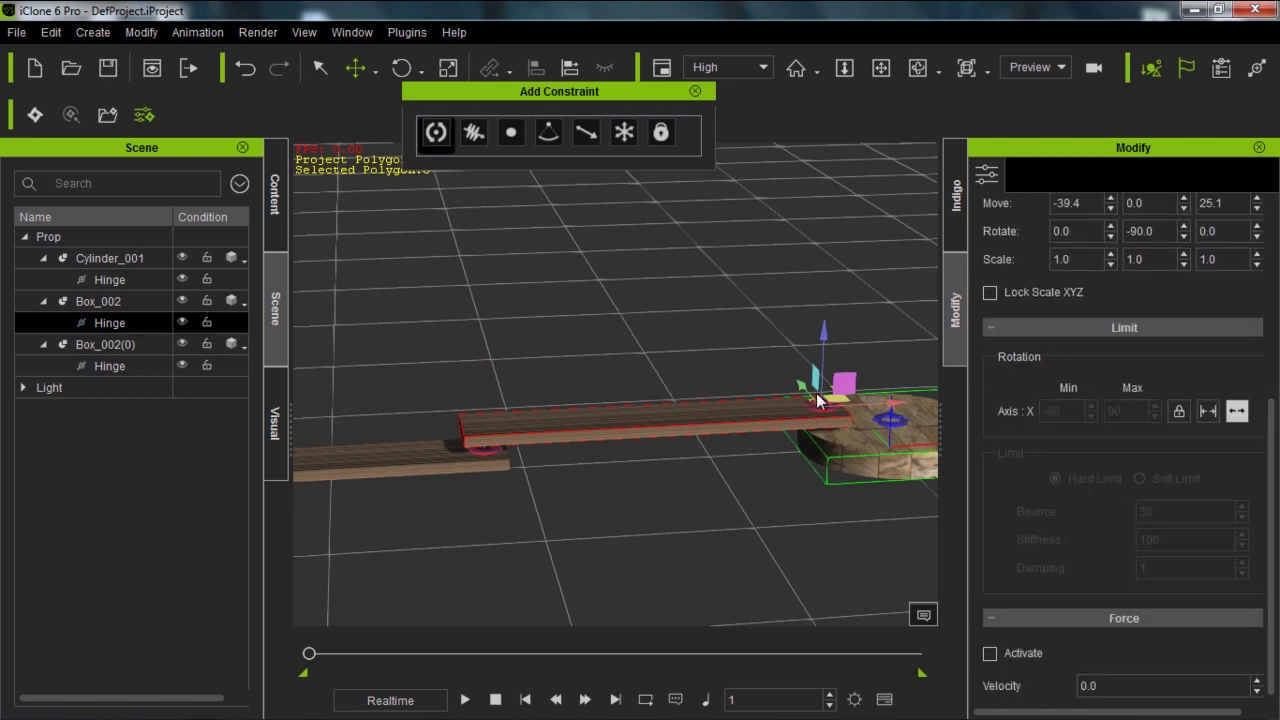
{"action": "left_click", "coordinate": [484, 456]}
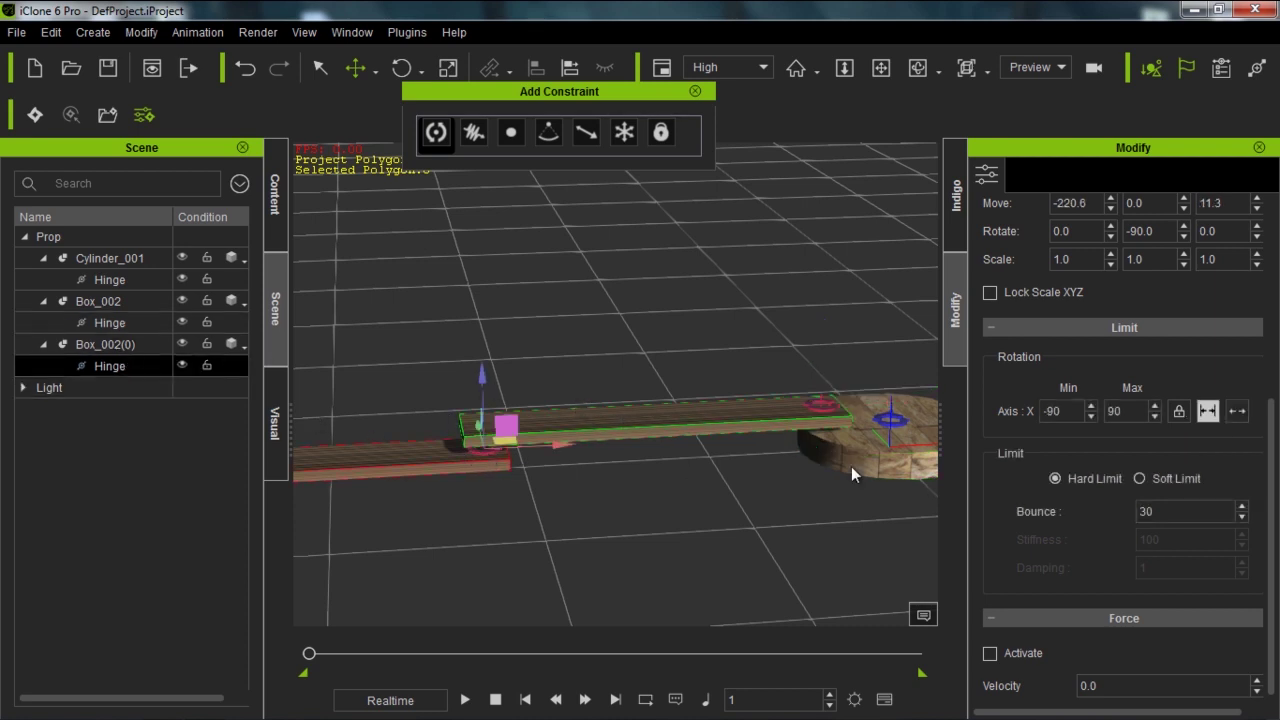
{"action": "left_click", "coordinate": [1237, 411]}
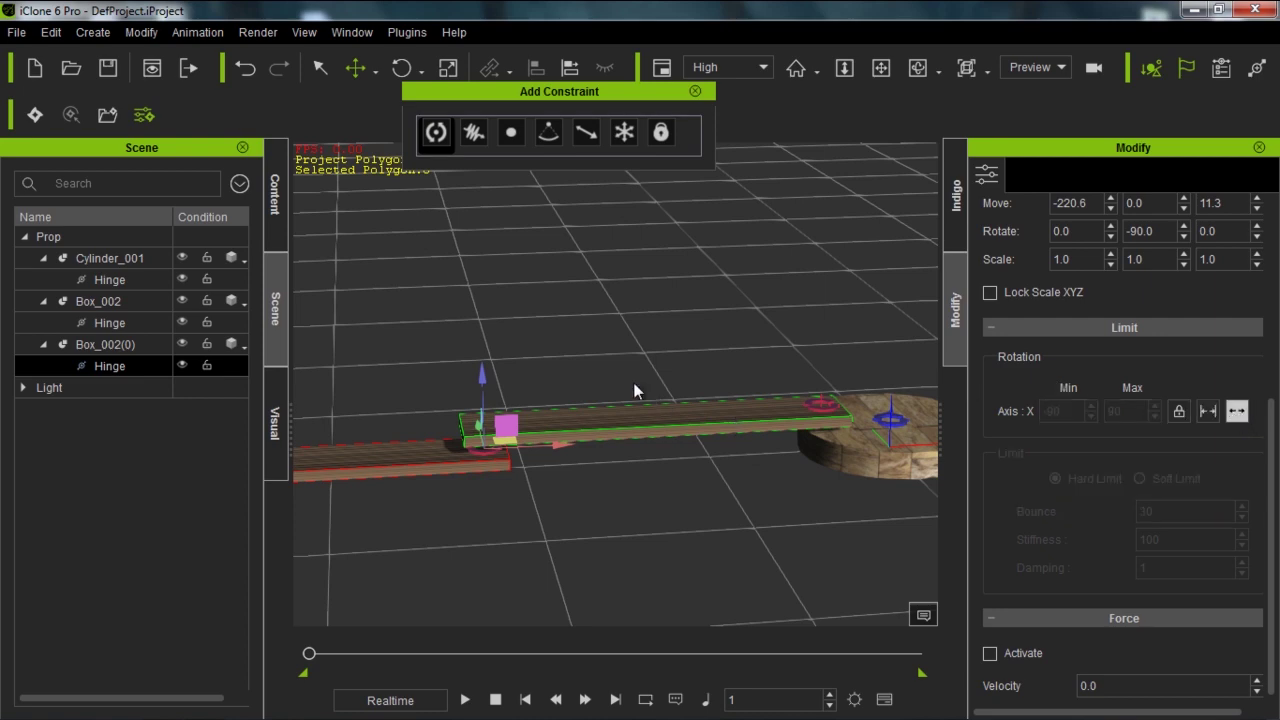
{"action": "scroll", "coordinate": [557, 435], "scroll_direction": "down", "scroll_amount": 2}
{"action": "middle_click_drag", "start_coordinate": [476, 351], "coordinate": [691, 506]}
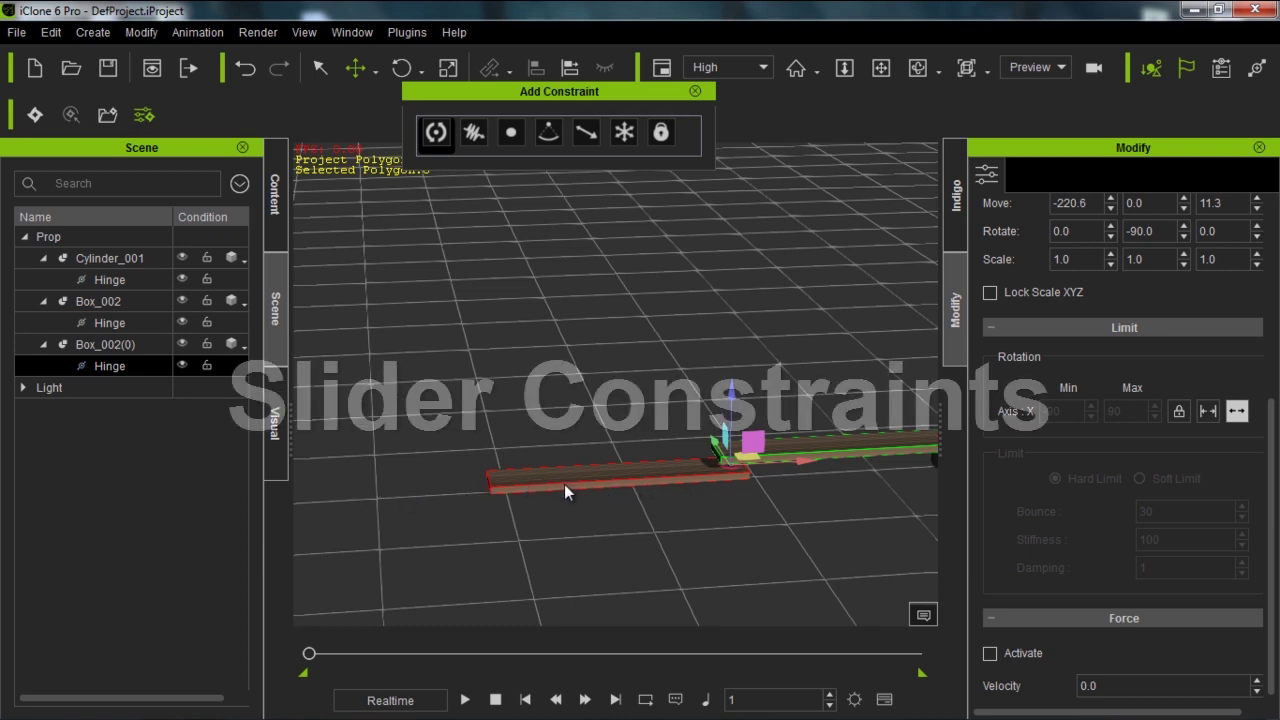
- Place a Slider constraint at the free tip of plank Box_002(0)
{"action": "right_click_drag", "start_coordinate": [473, 513], "coordinate": [779, 475]}
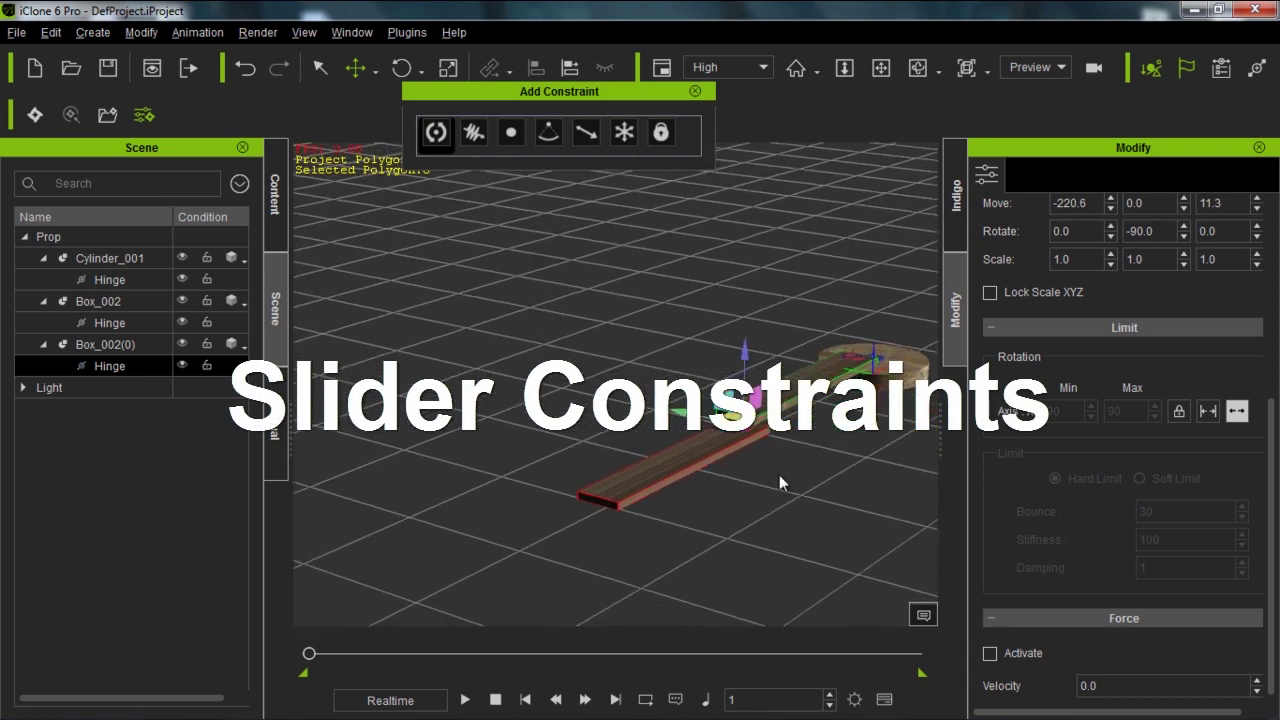
{"action": "left_click", "coordinate": [587, 133]}
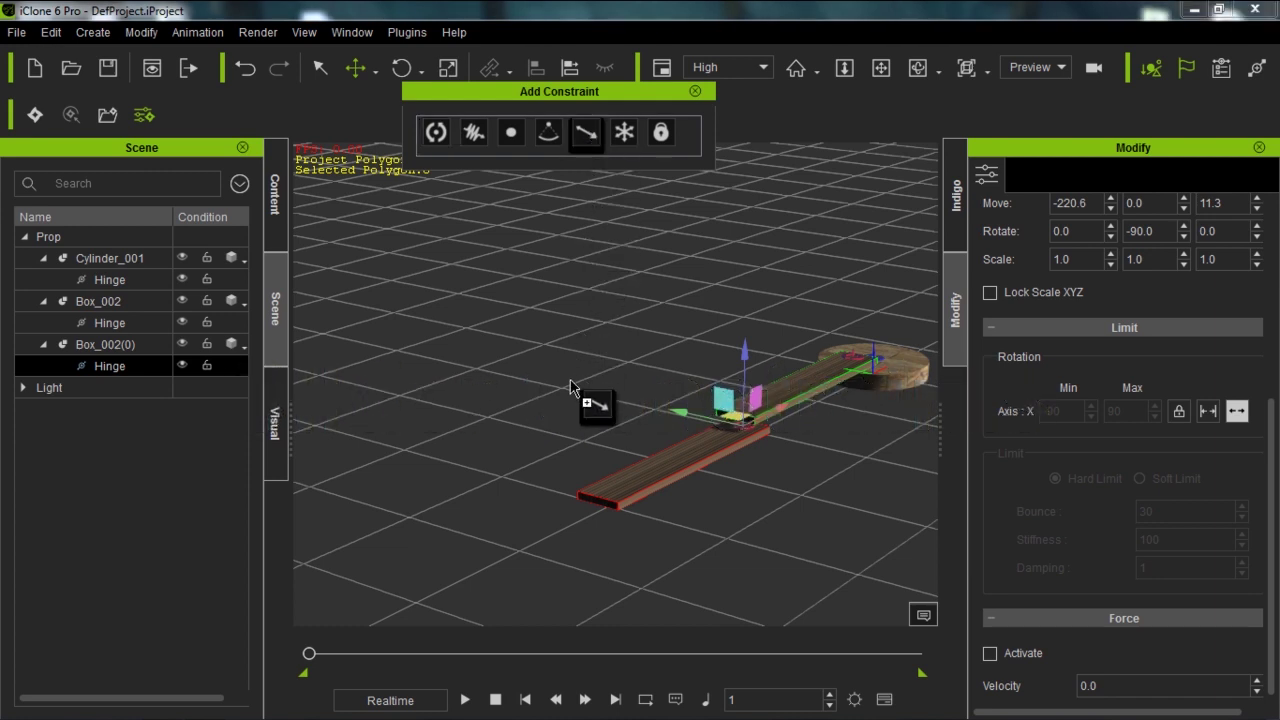
{"action": "left_click", "coordinate": [597, 508]}
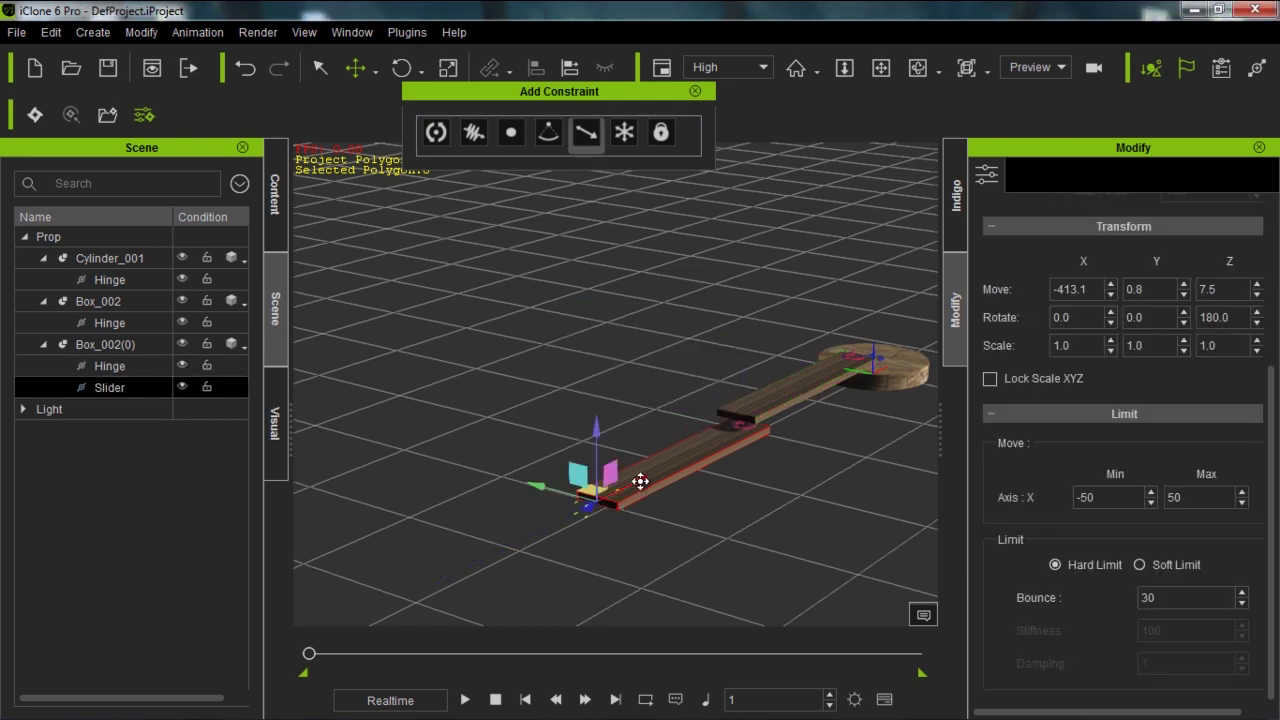
{"action": "left_click_drag", "start_coordinate": [640, 481], "coordinate": [630, 508]}
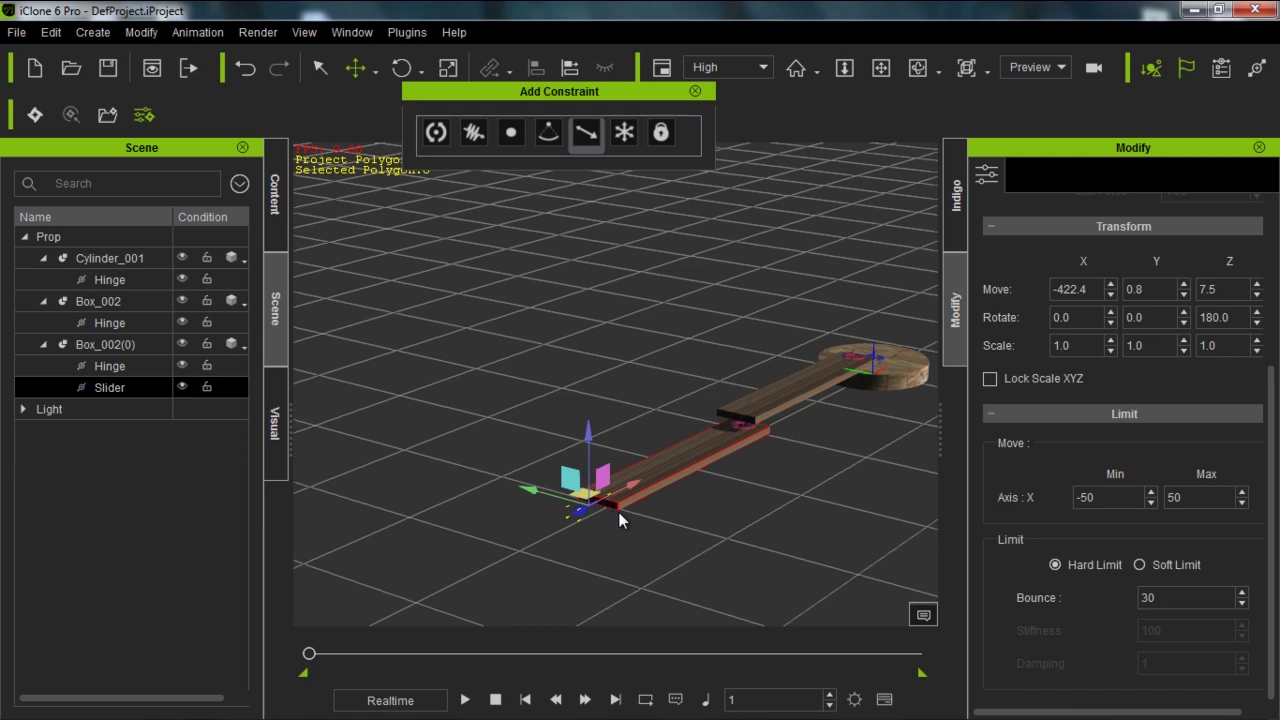
{"action": "middle_click_drag", "start_coordinate": [741, 531], "coordinate": [624, 512]}
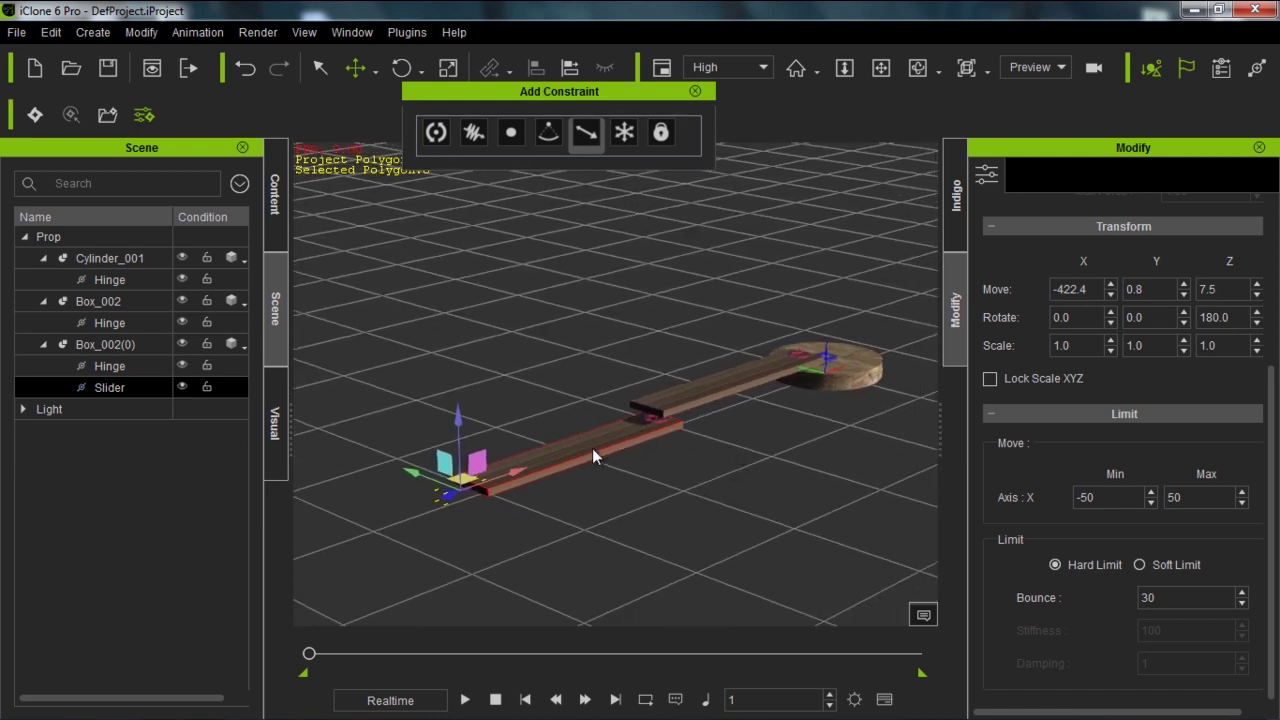
{"action": "right_click_drag", "start_coordinate": [600, 497], "coordinate": [580, 516]}
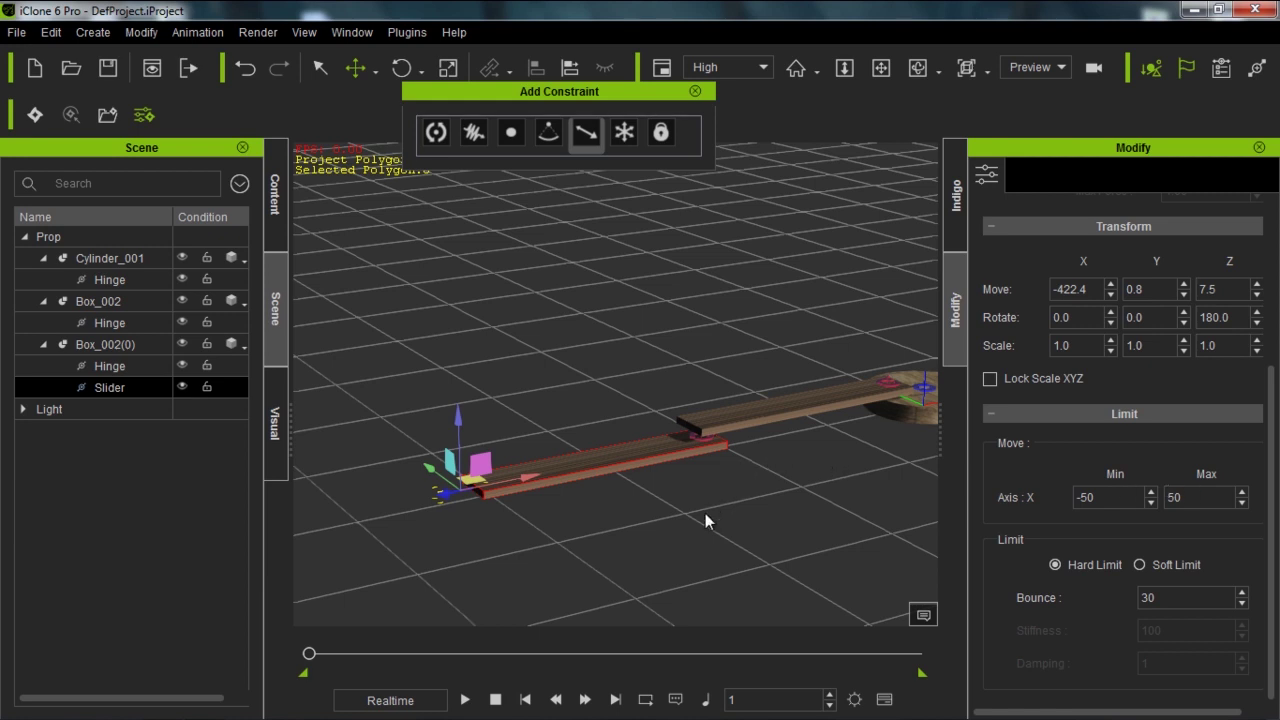
- Set the slider's Axis X move limits to Min -500 and Max 500, then play physics
{"action": "mouse_move", "coordinate": [623, 487]}
{"action": "right_mouse_down"}
{"action": "mouse_move", "coordinate": [715, 451]}
{"action": "mouse_move", "coordinate": [636, 483]}
{"action": "right_mouse_up"}
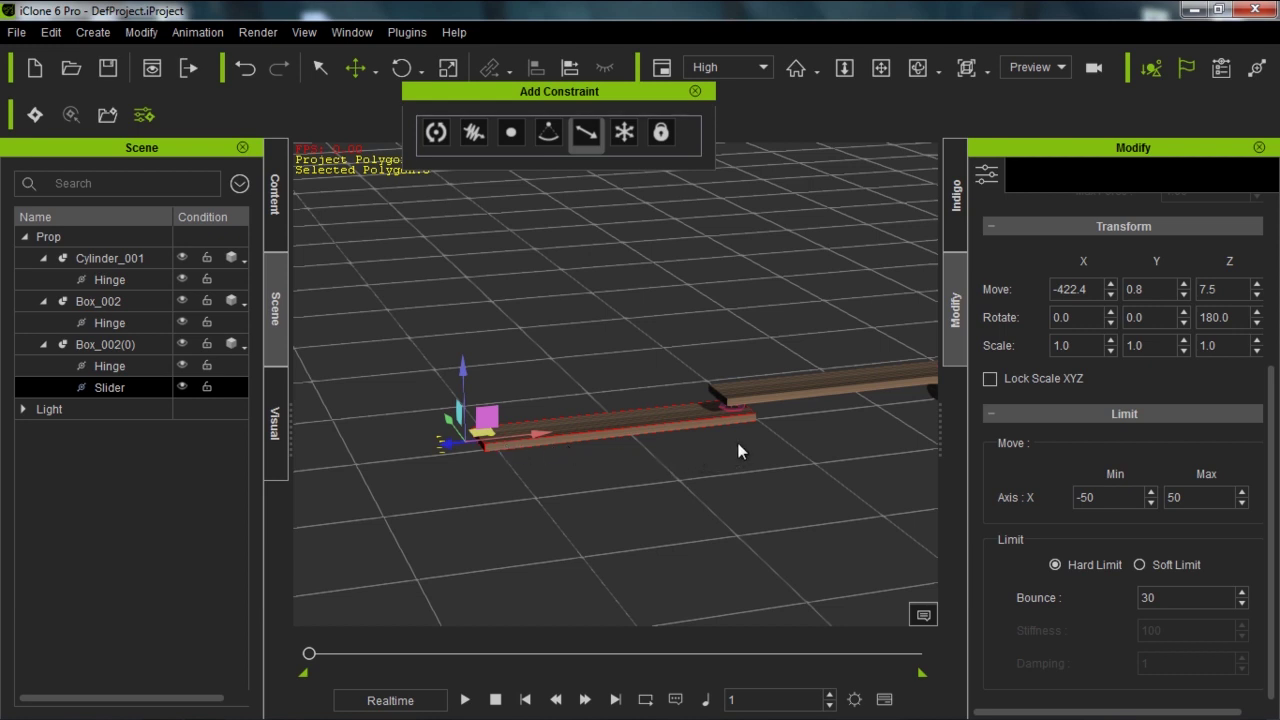
{"action": "middle_click_drag", "start_coordinate": [822, 445], "coordinate": [623, 474]}
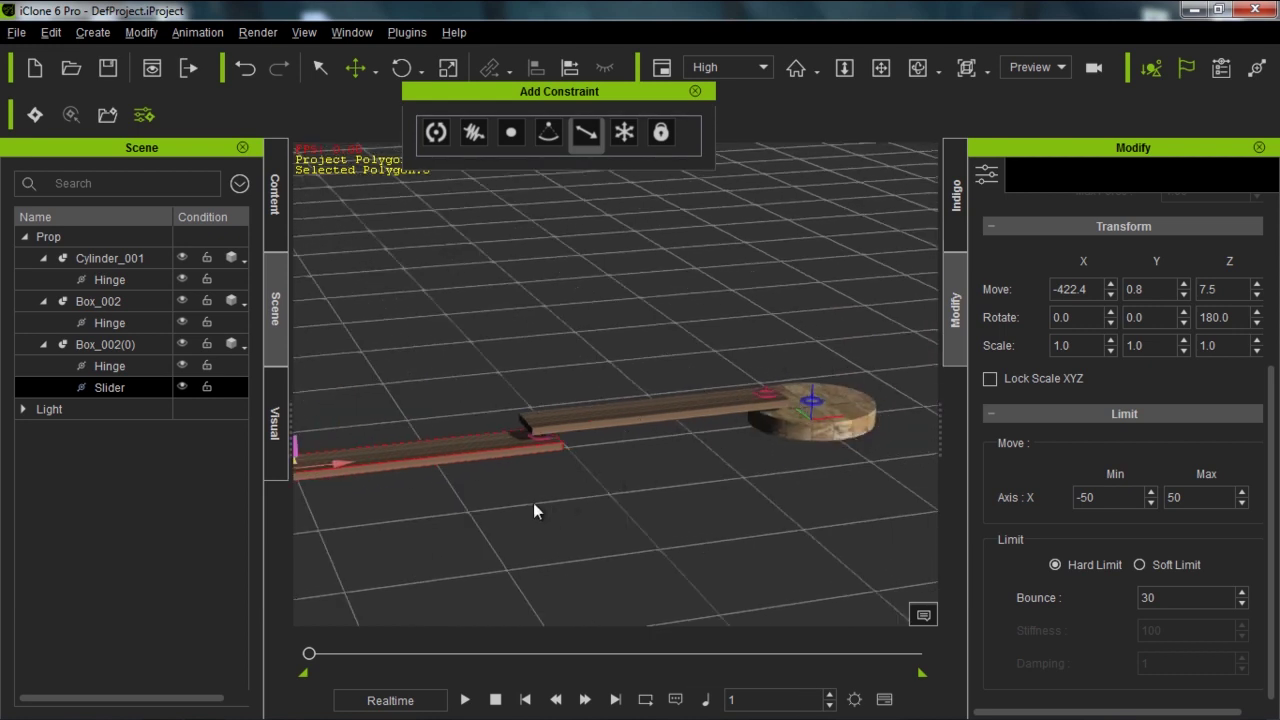
{"action": "middle_click_drag", "start_coordinate": [533, 502], "coordinate": [712, 484]}
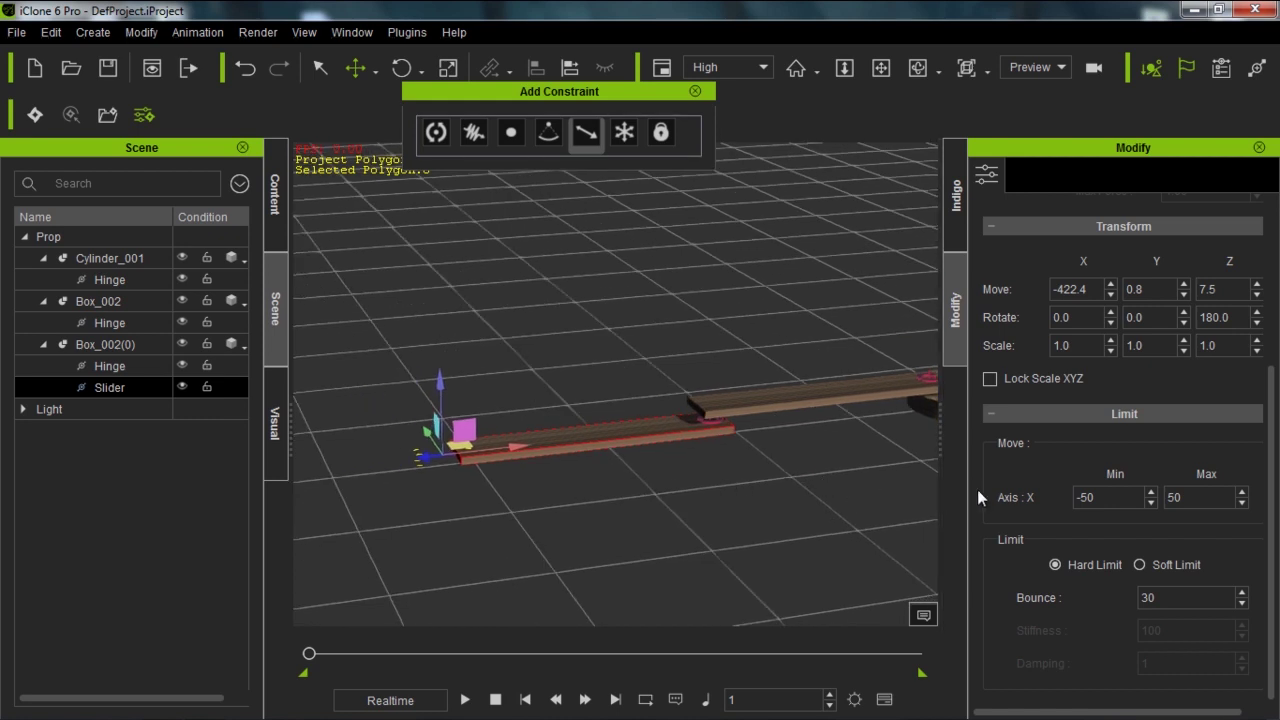
{"action": "left_click_drag", "start_coordinate": [1104, 497], "coordinate": [1055, 497]}
{"action": "type", "text": "-500"}
{"action": "left_click_drag", "start_coordinate": [1197, 497], "coordinate": [1167, 502]}
{"action": "type", "text": "-500"}
{"action": "right_click_drag", "start_coordinate": [597, 434], "coordinate": [695, 437]}
{"action": "left_click", "coordinate": [464, 699]}
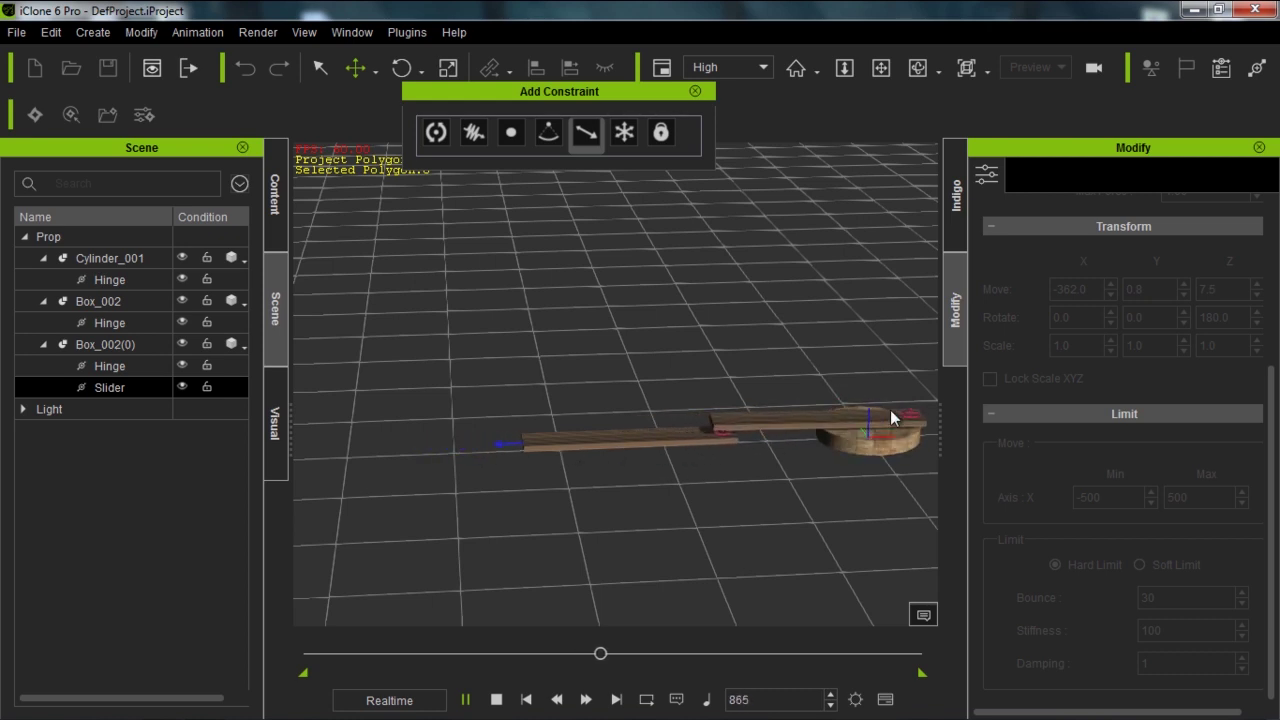
- Watch the disc drive the chained planks, then stop and rewind to frame 1
{"action": "left_click_drag", "start_coordinate": [890, 418], "coordinate": [719, 456]}
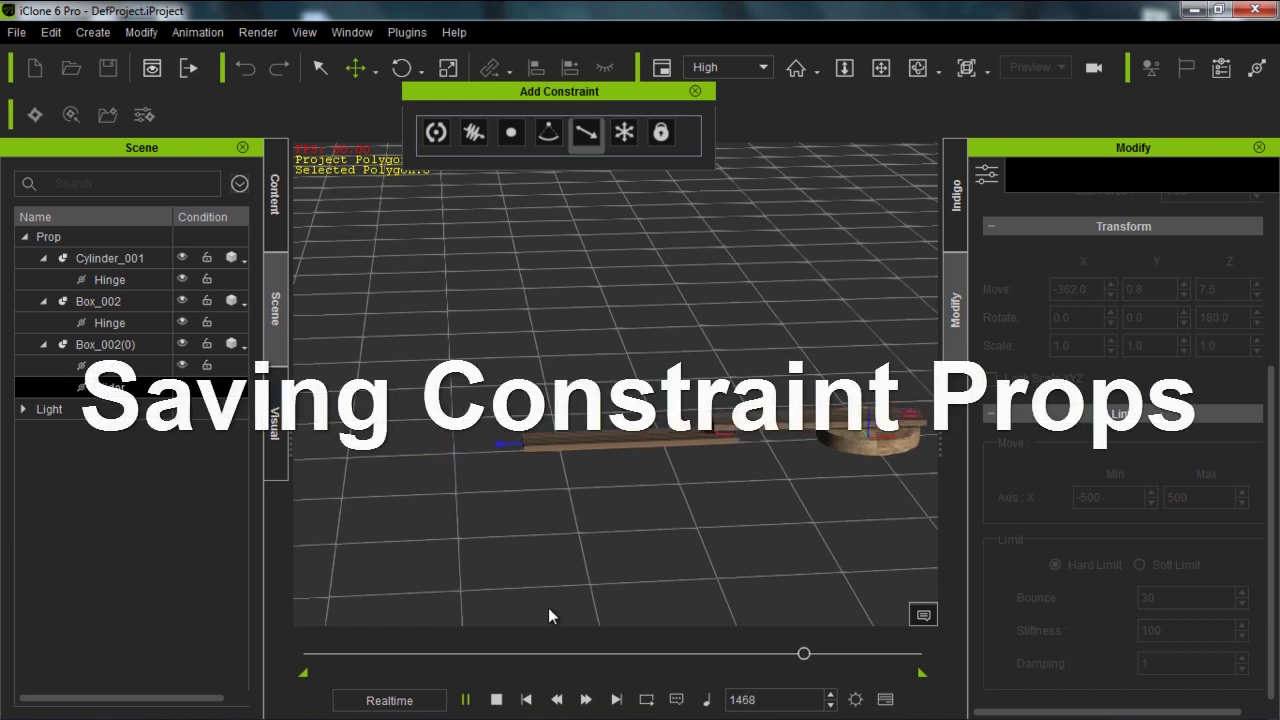
{"action": "left_click", "coordinate": [497, 700]}
- Clone Cylinder_001 and both planks behind the original rig, then test both in physics
{"action": "left_click", "coordinate": [42, 301]}
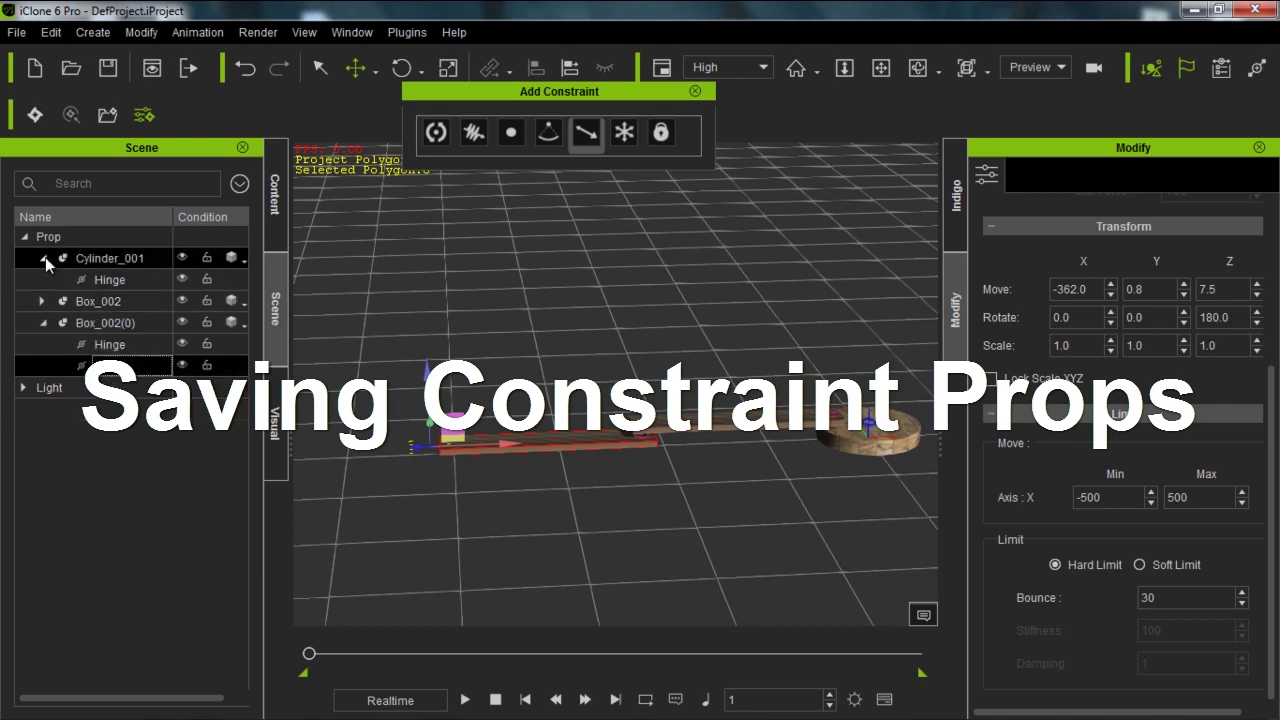
{"action": "left_click", "coordinate": [45, 257]}
{"action": "left_click", "coordinate": [42, 301]}
{"action": "left_click", "coordinate": [85, 258]}
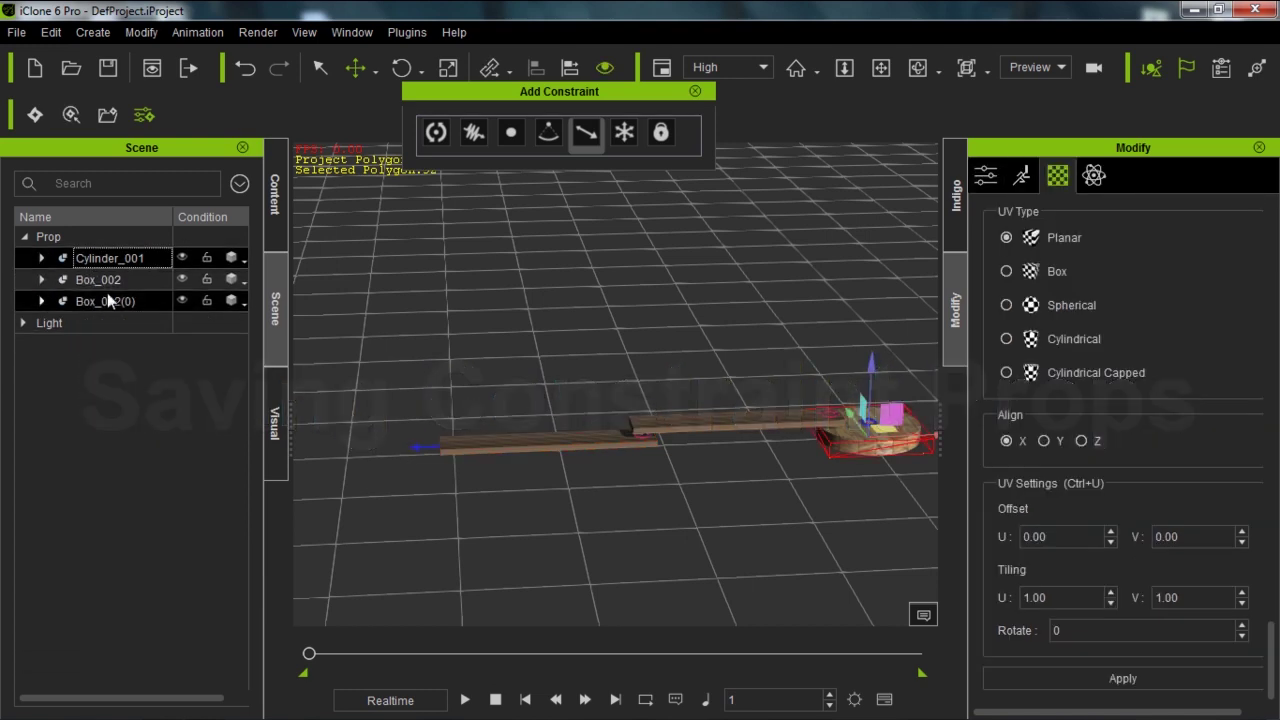
{"action": "left_click", "coordinate": [108, 299]}
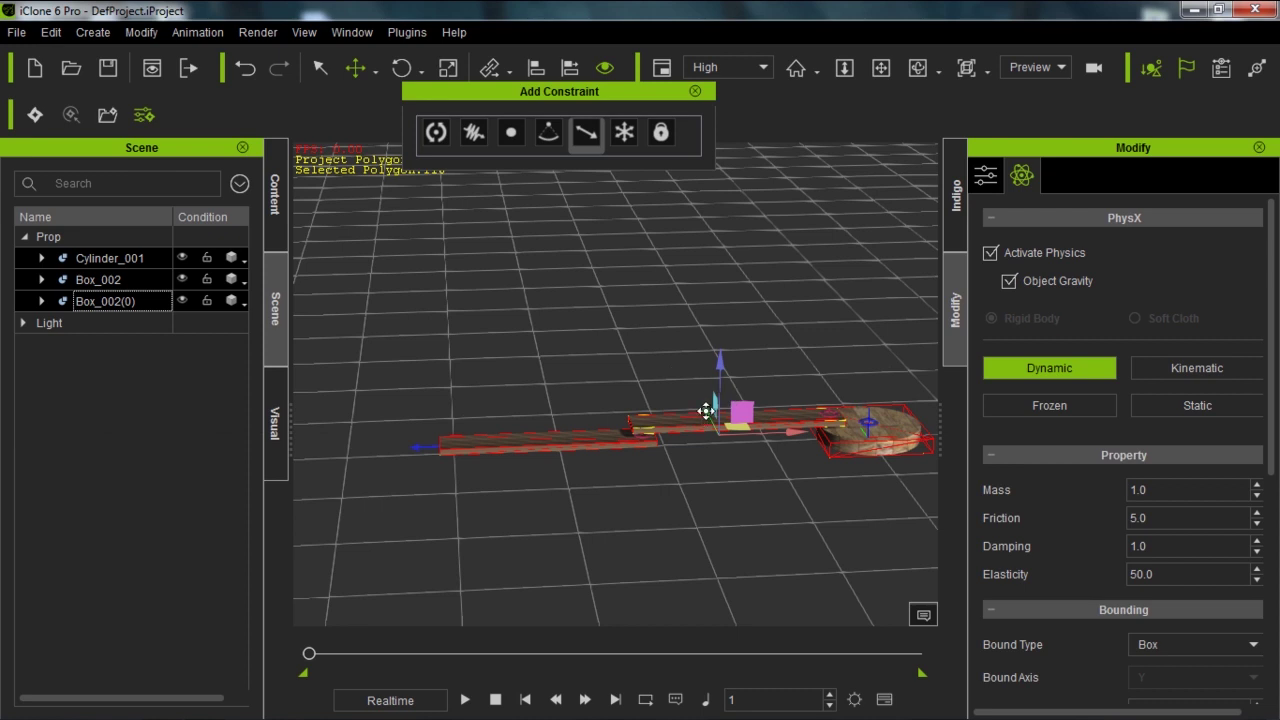
{"action": "left_click_drag", "start_coordinate": [706, 407], "coordinate": [697, 362], "text": "shift"}
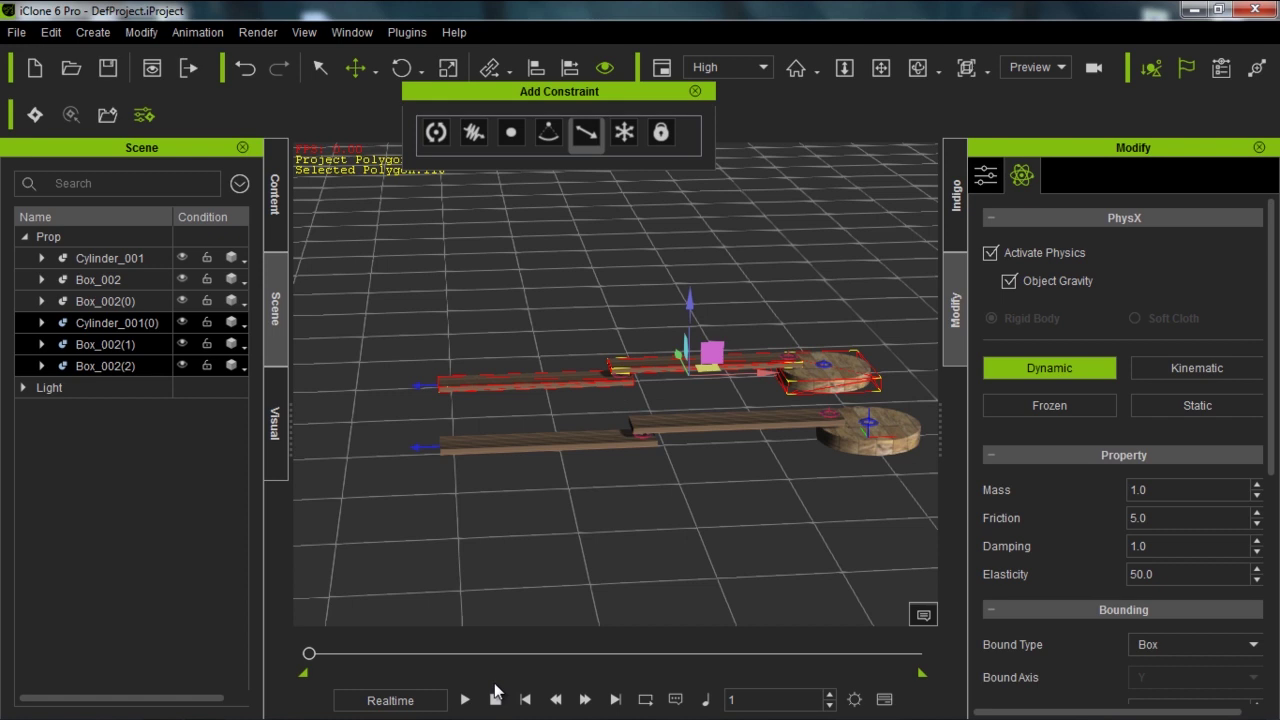
{"action": "left_click", "coordinate": [464, 700]}
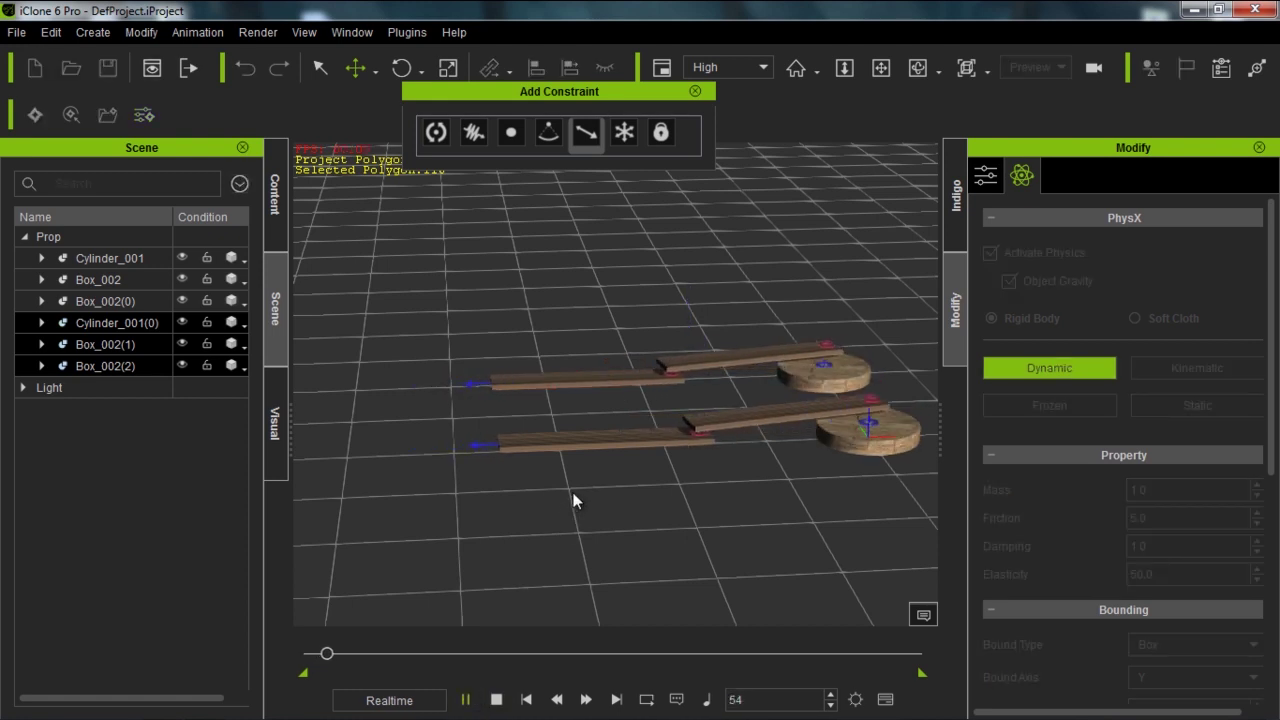
{"action": "left_click", "coordinate": [496, 700]}
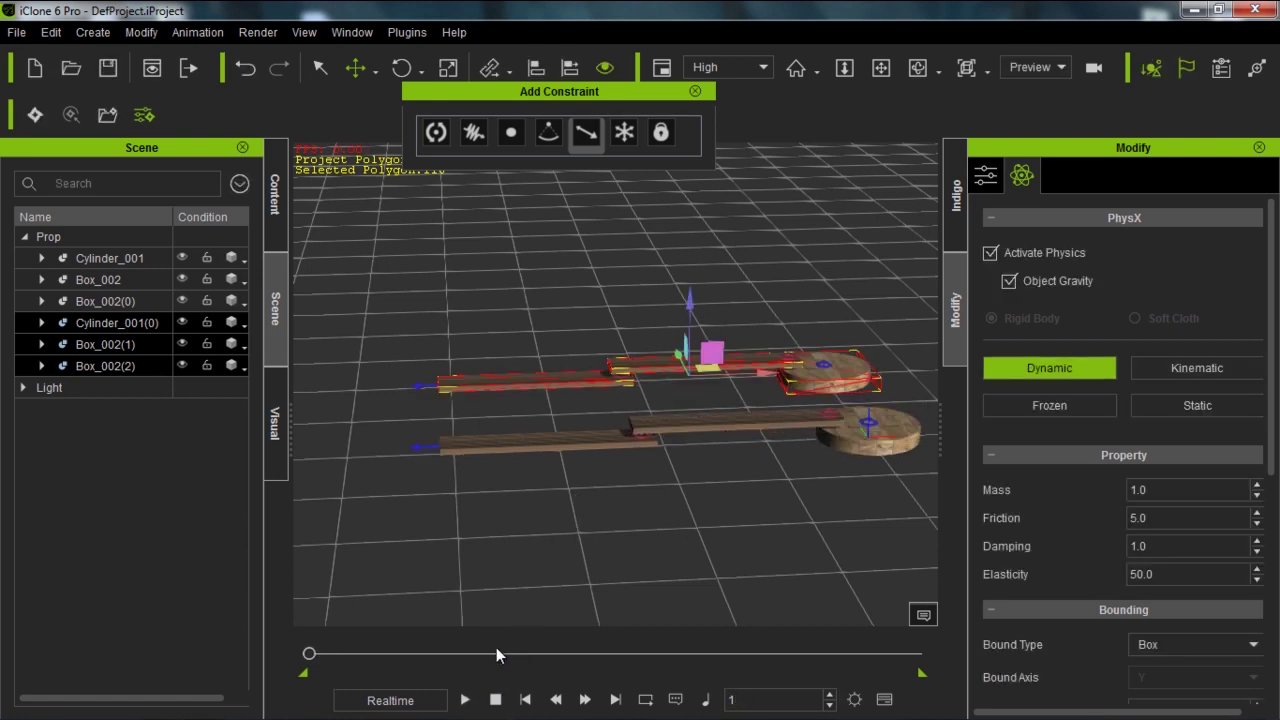
- Show the Custom Props library in the Content panel
{"action": "left_click", "coordinate": [276, 214]}
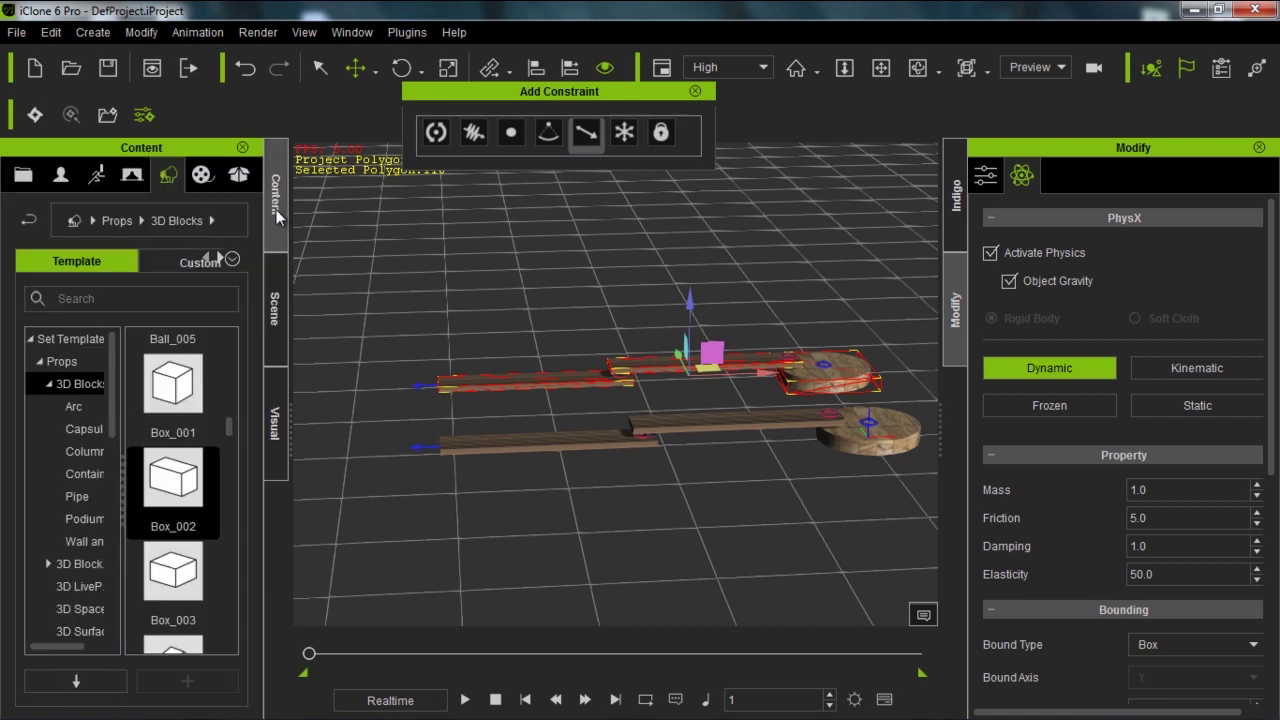
{"action": "left_click", "coordinate": [180, 260]}
{"action": "left_click", "coordinate": [70, 364]}
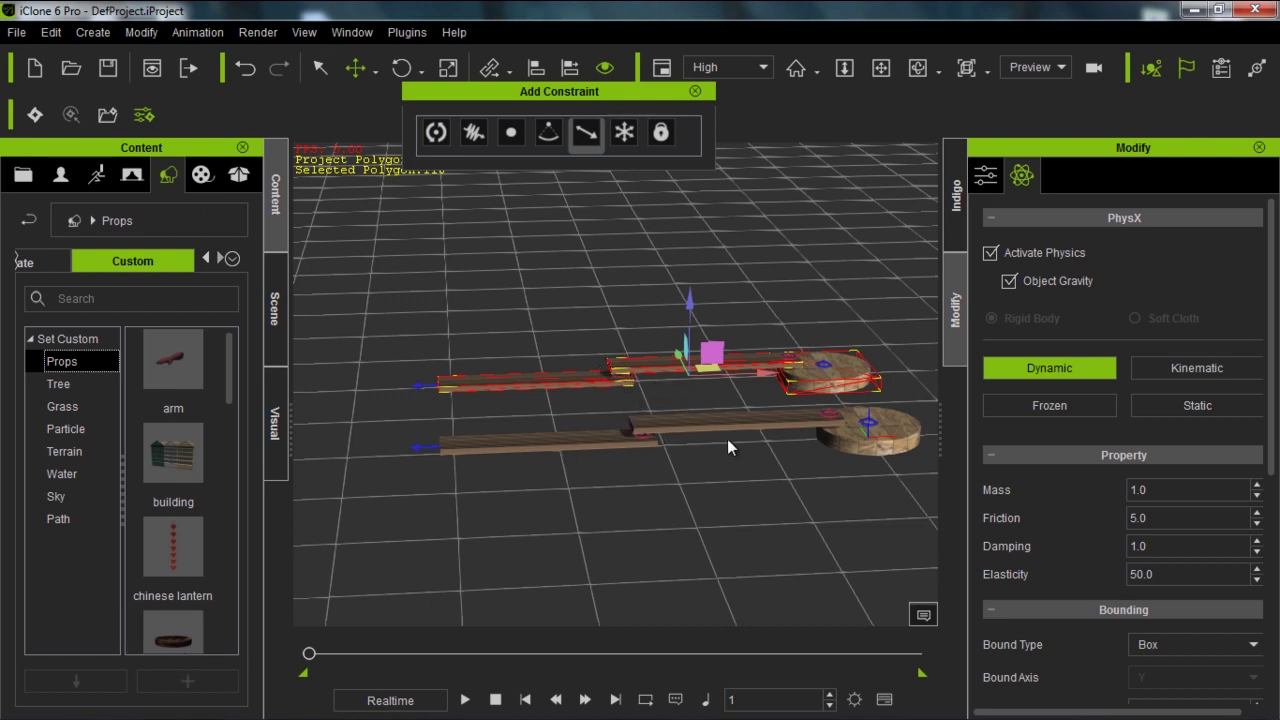
- Attach both front planks to wheel Cylinder_001 and add the disc assembly to Custom Props
{"action": "left_click", "coordinate": [567, 445]}
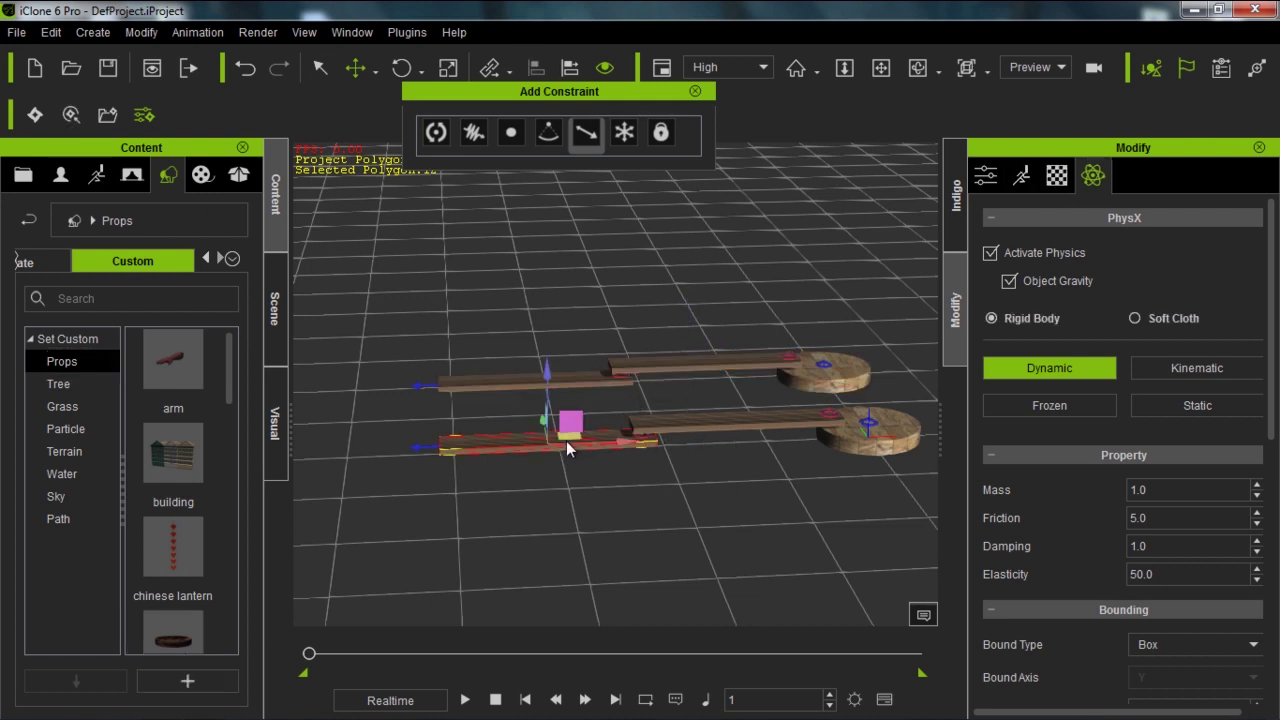
{"action": "left_click", "coordinate": [713, 421], "text": "ctrl"}
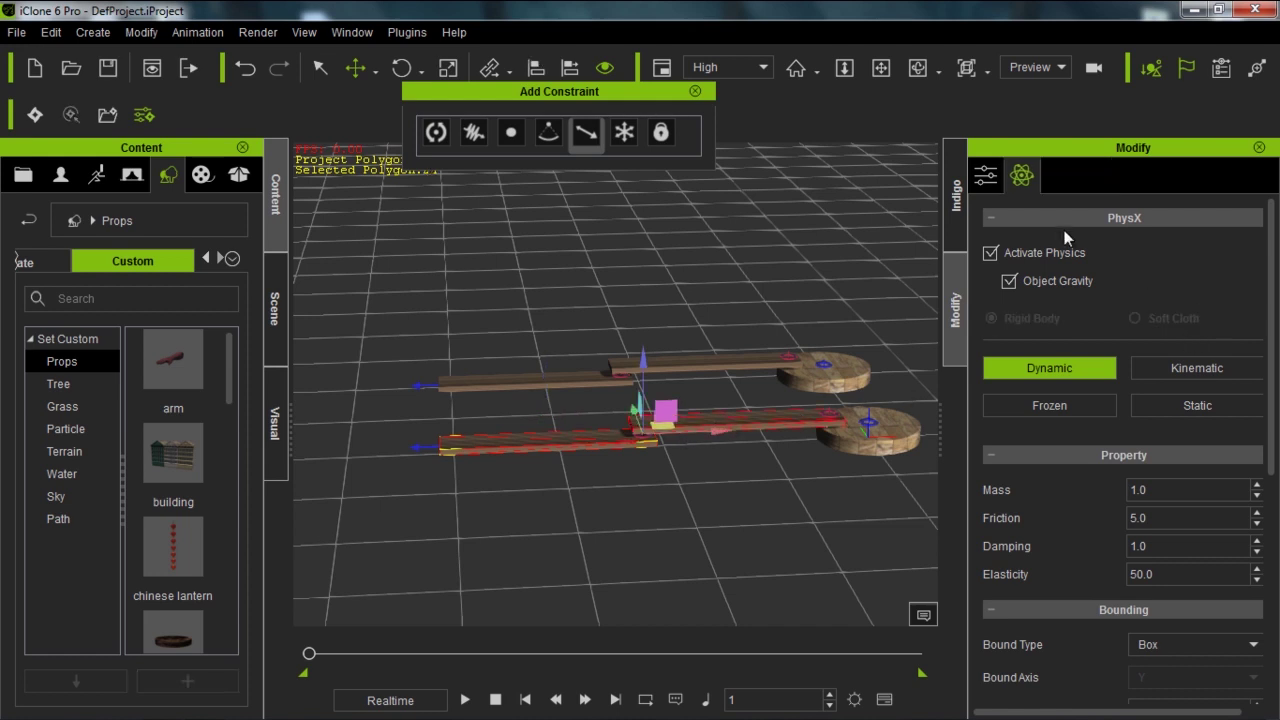
{"action": "left_click", "coordinate": [985, 175]}
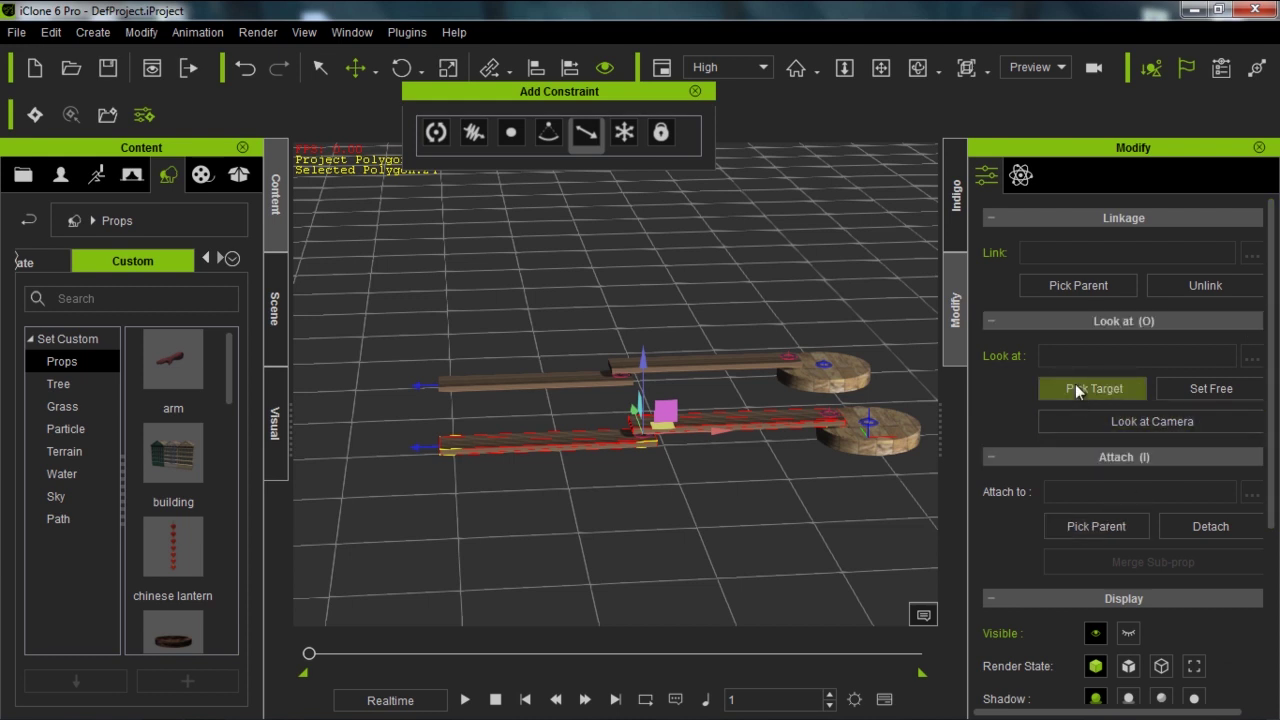
{"action": "left_click", "coordinate": [1094, 524]}
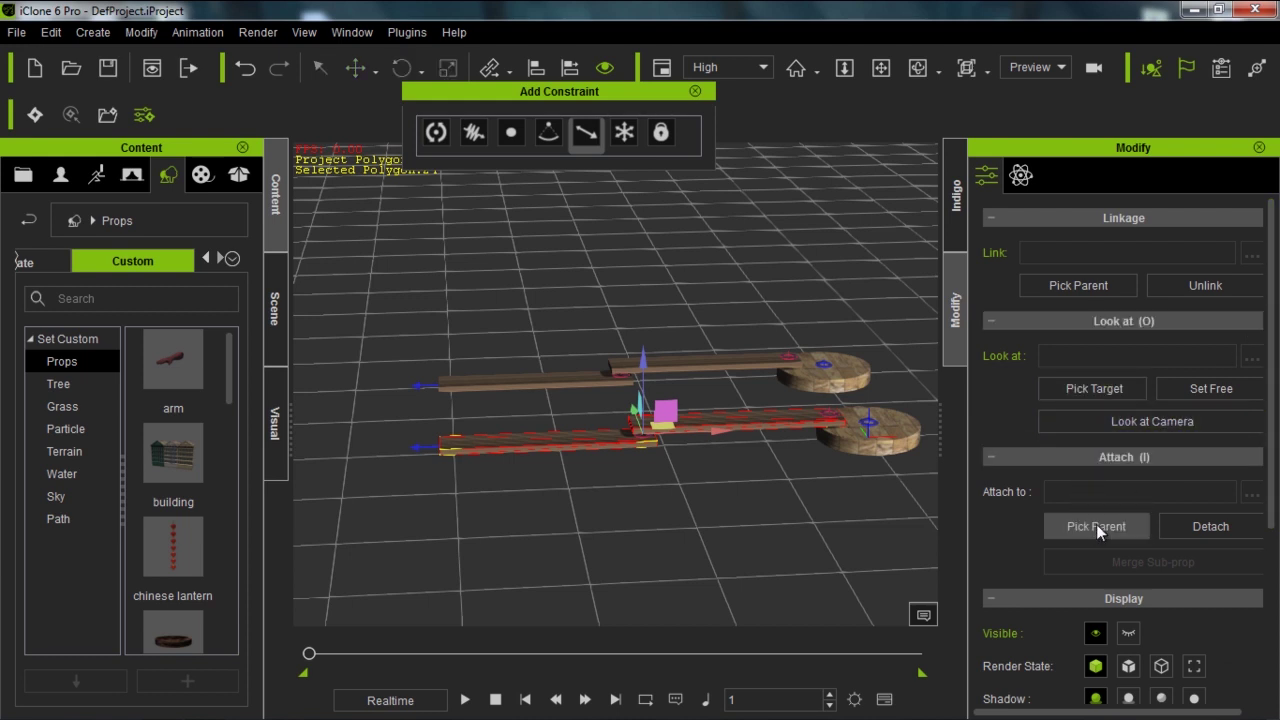
{"action": "left_click", "coordinate": [849, 439]}
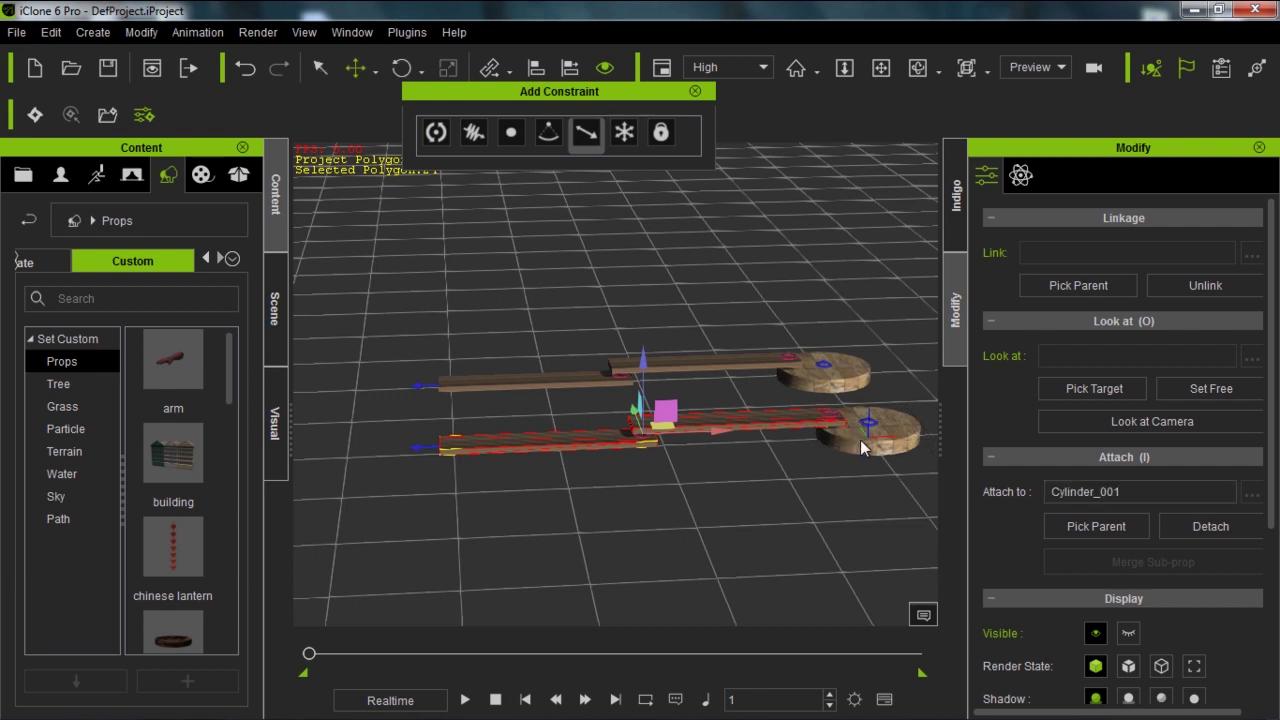
{"action": "left_click", "coordinate": [864, 445]}
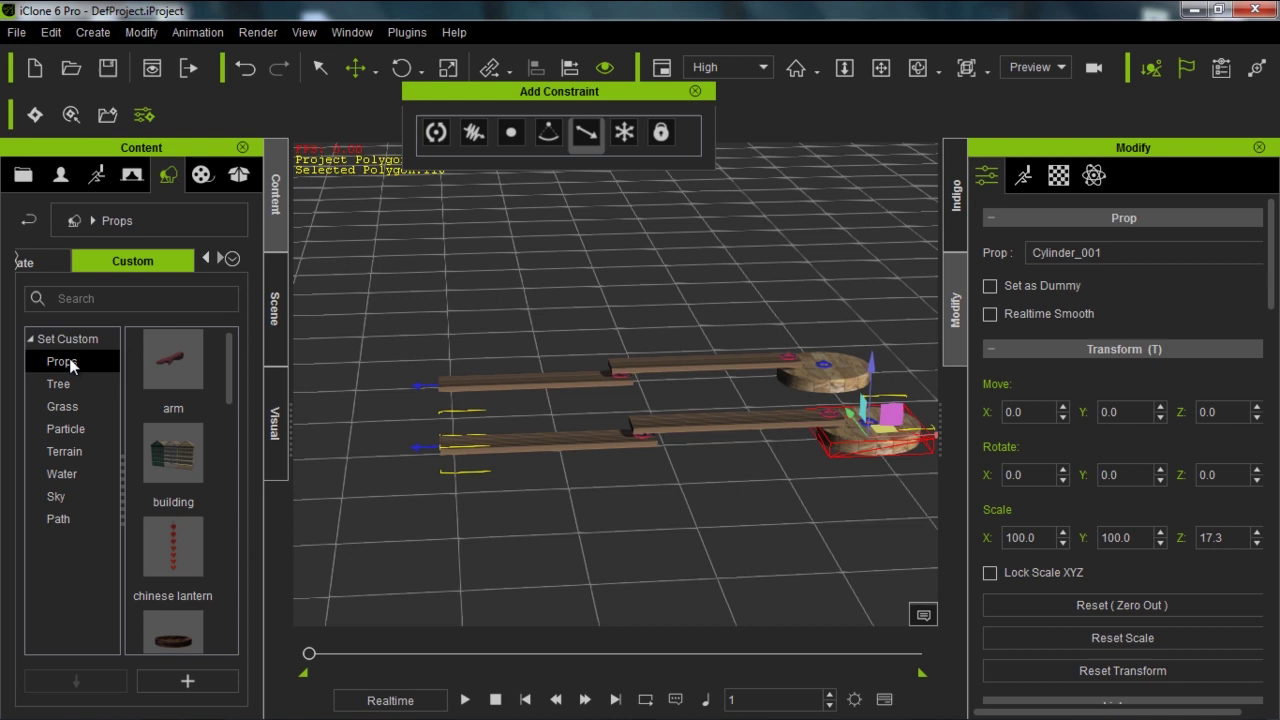
{"action": "left_click", "coordinate": [189, 681]}
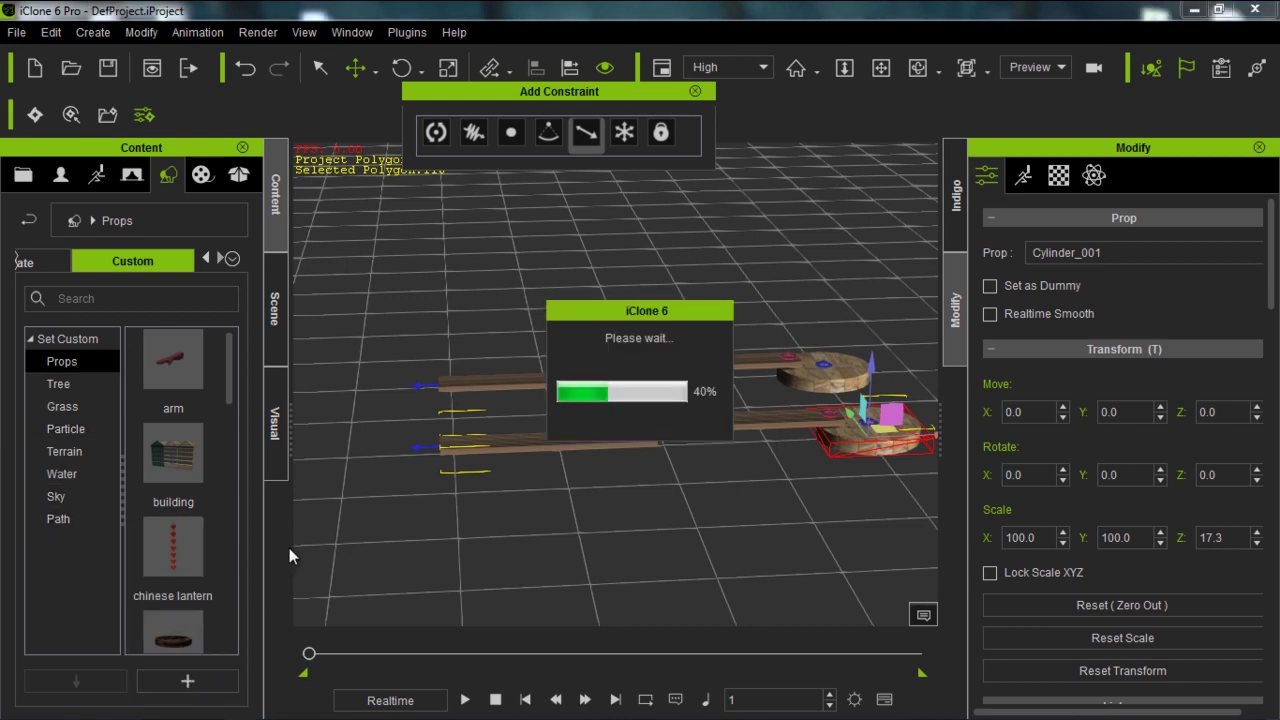
- Name the prop 'Piston', start a new project without saving, and place a Piston in it
{"action": "type", "text": "Piston"}
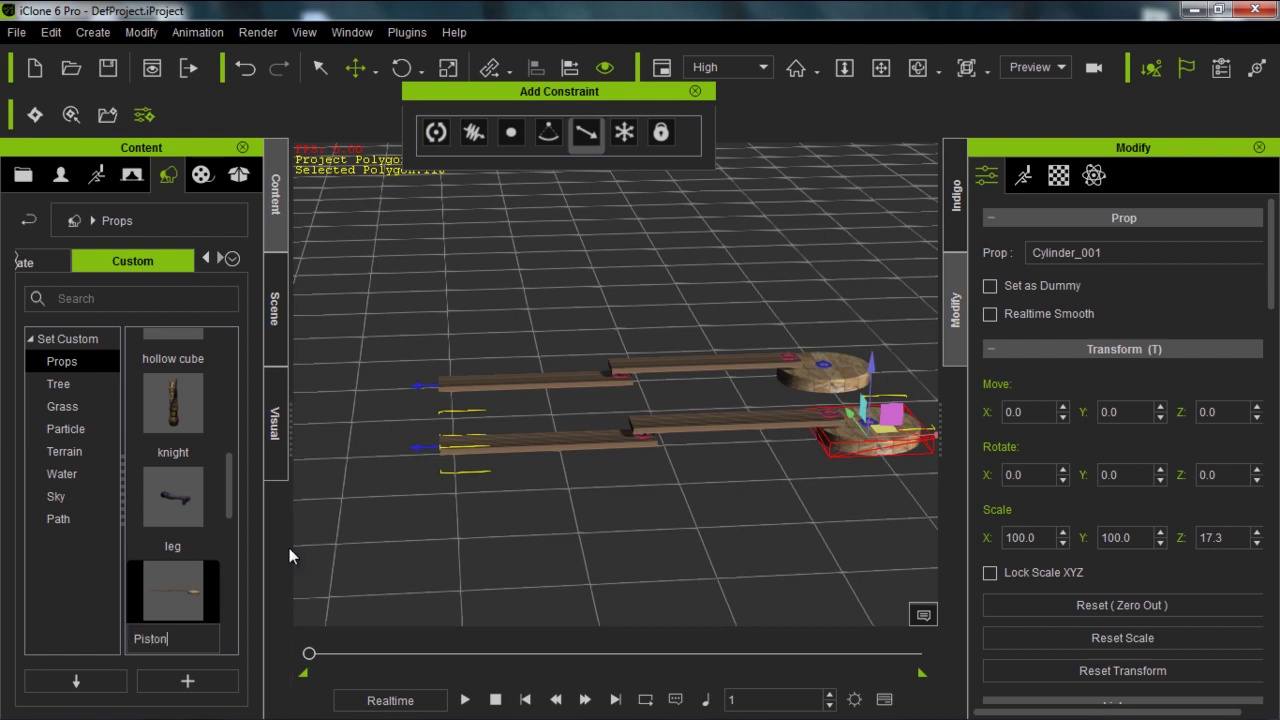
{"action": "key", "text": "Return"}
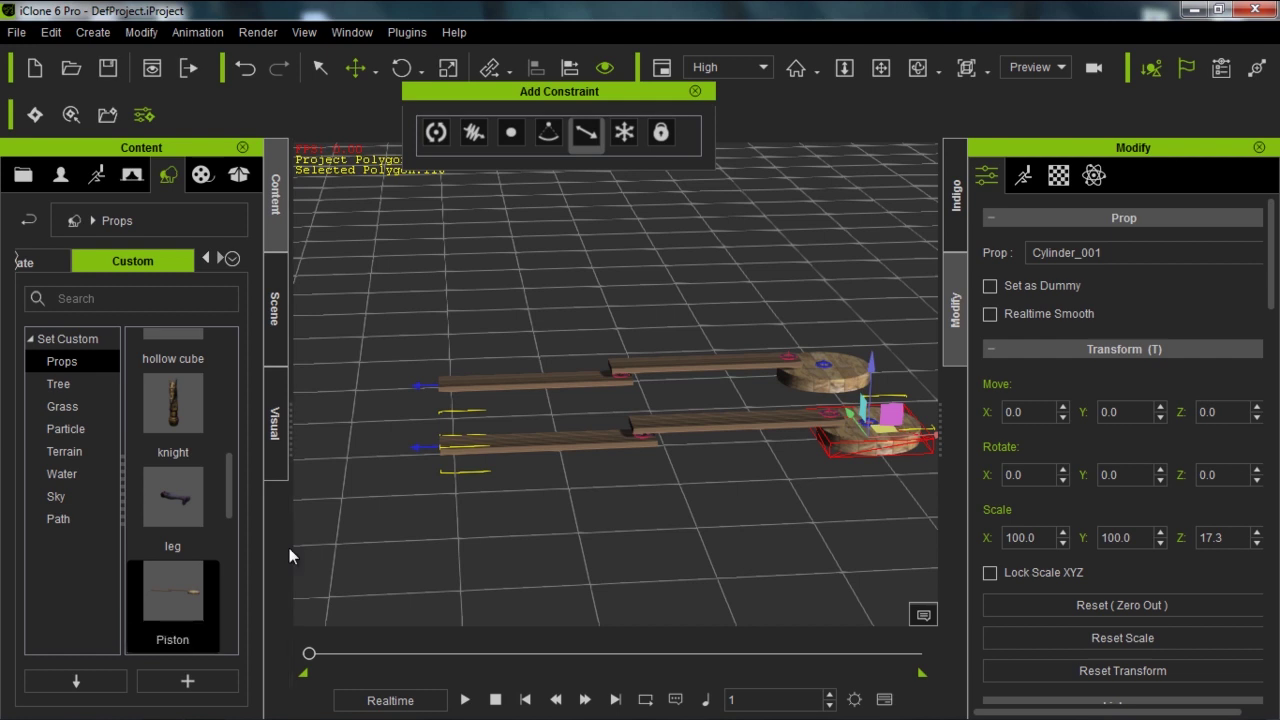
{"action": "left_click", "coordinate": [34, 67]}
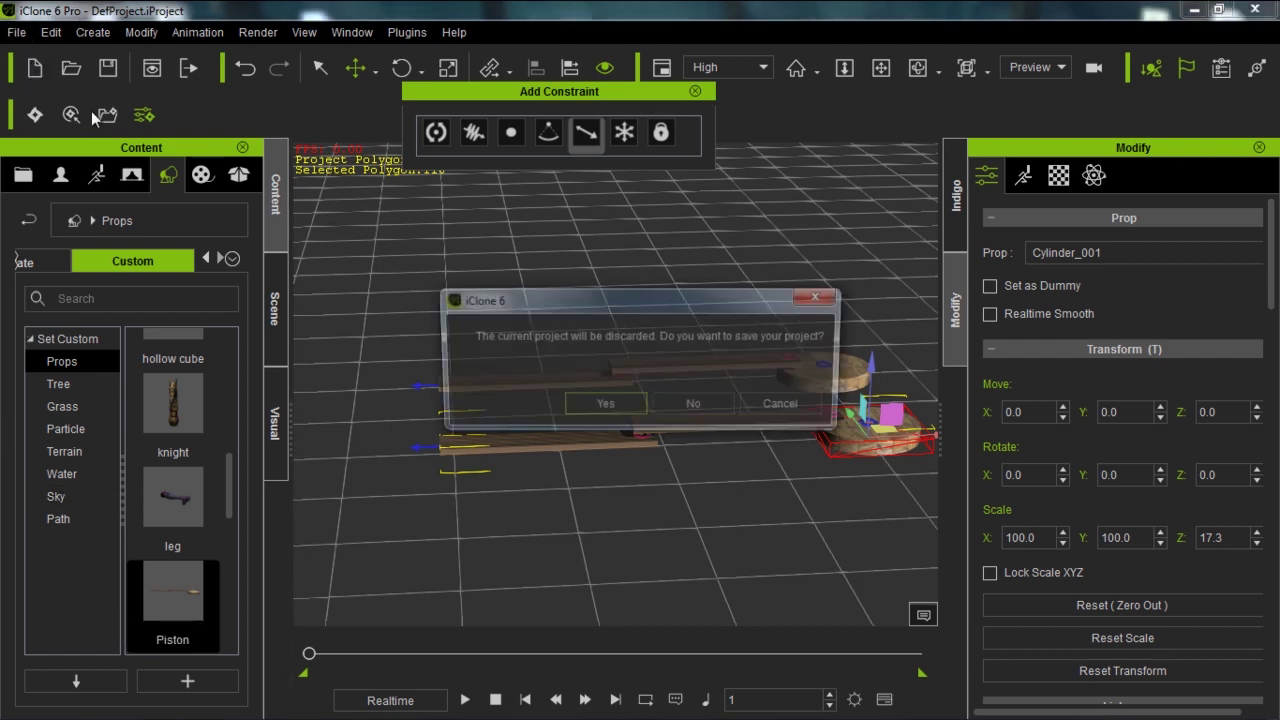
{"action": "left_click", "coordinate": [687, 402]}
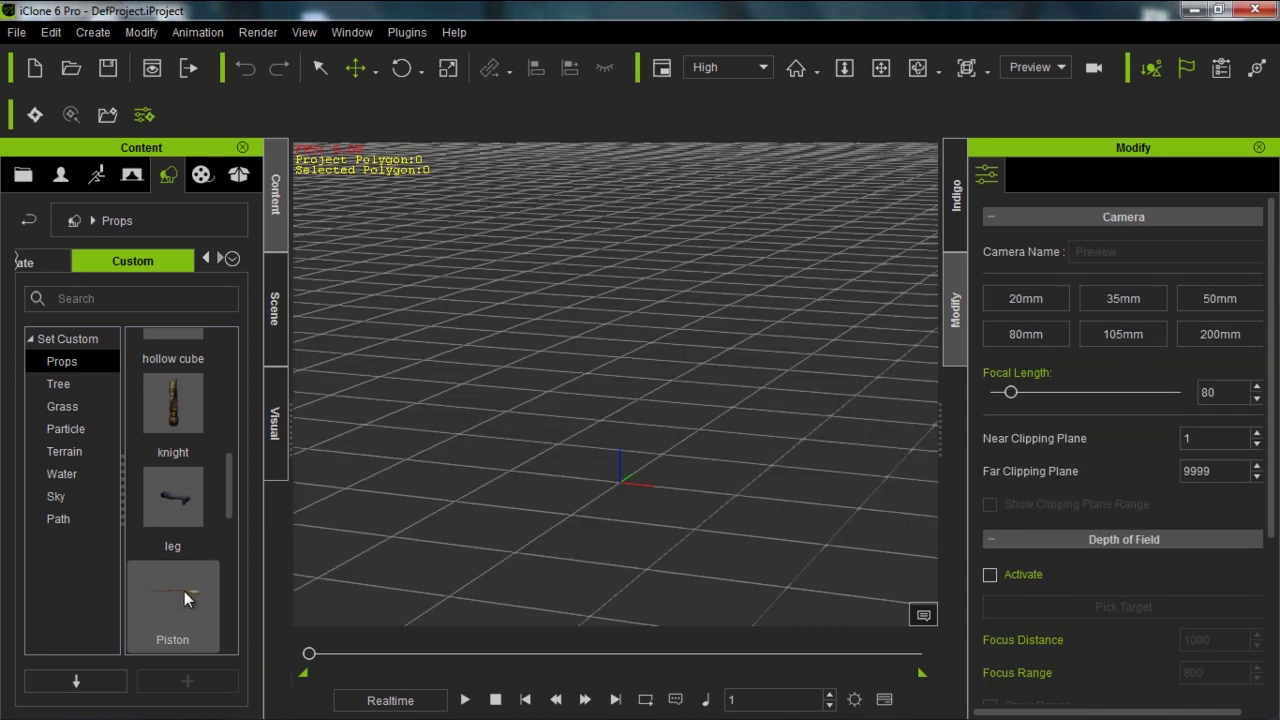
{"action": "left_click_drag", "start_coordinate": [184, 594], "coordinate": [590, 530]}
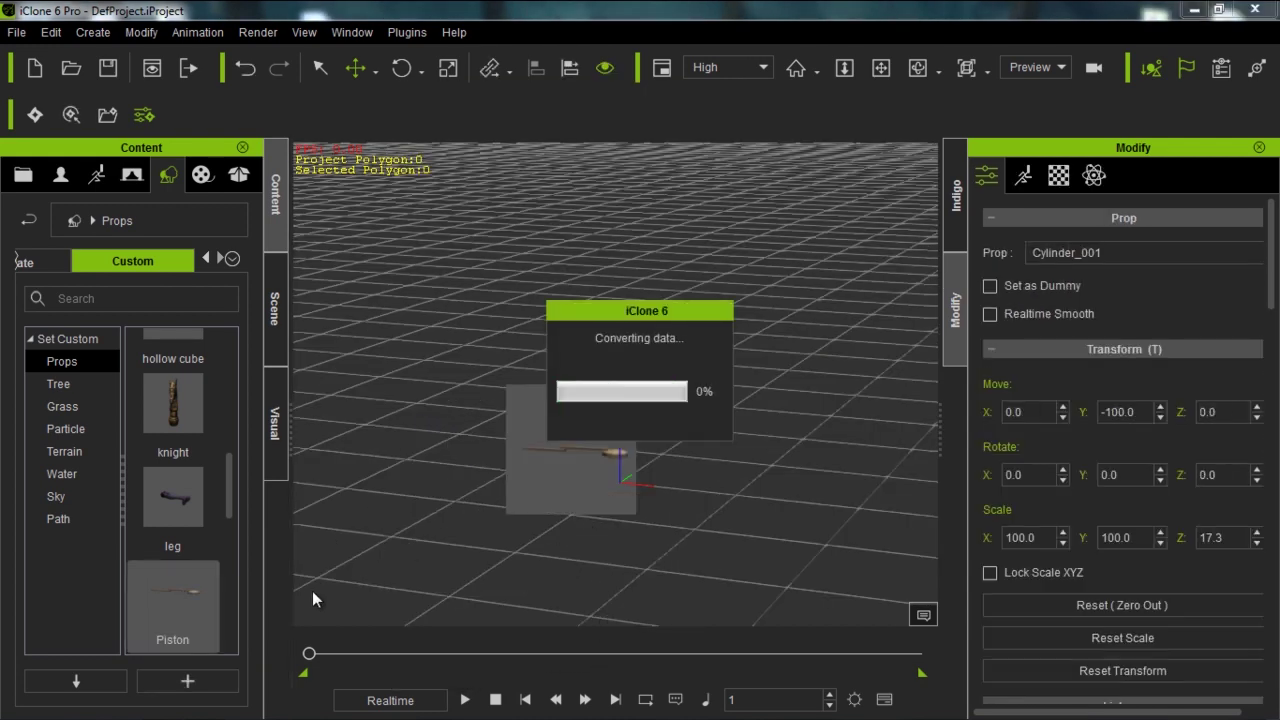
- Place the second and third Piston props, frame all three, and start the physics playback
{"action": "left_click_drag", "start_coordinate": [178, 617], "coordinate": [624, 337]}
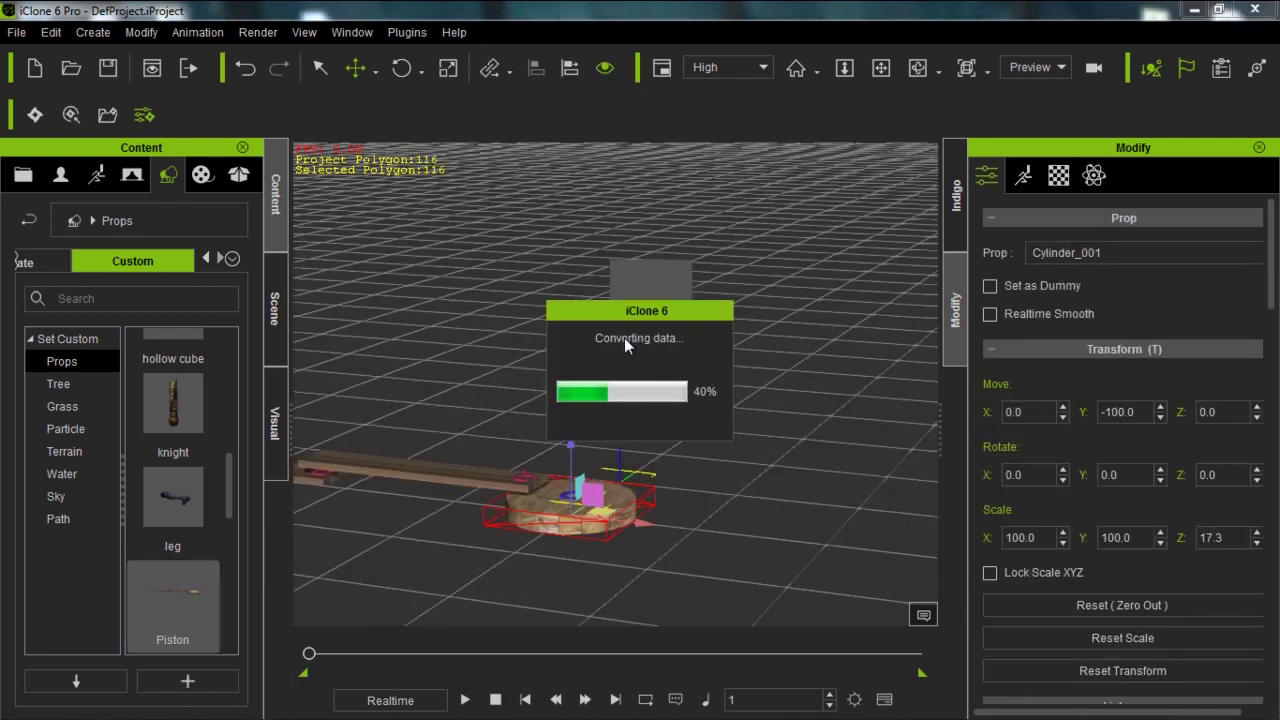
{"action": "left_click_drag", "start_coordinate": [197, 605], "coordinate": [768, 454]}
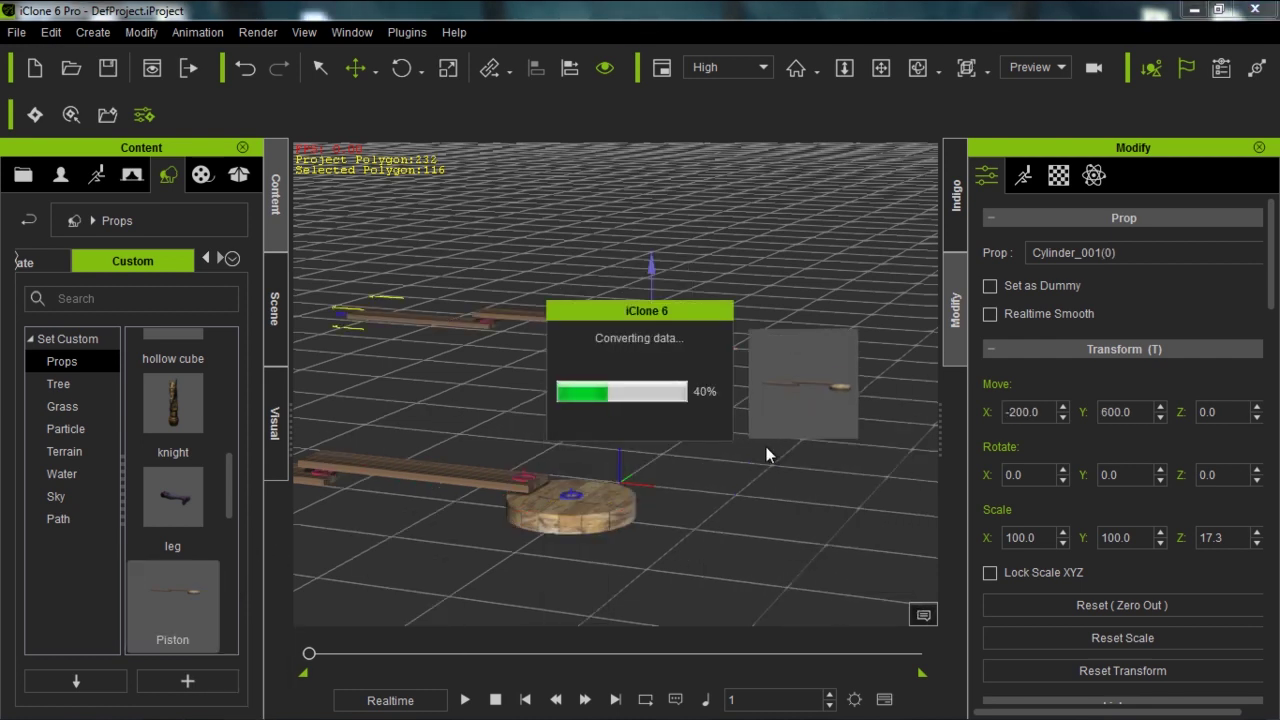
{"action": "right_click_drag", "start_coordinate": [602, 322], "coordinate": [675, 505]}
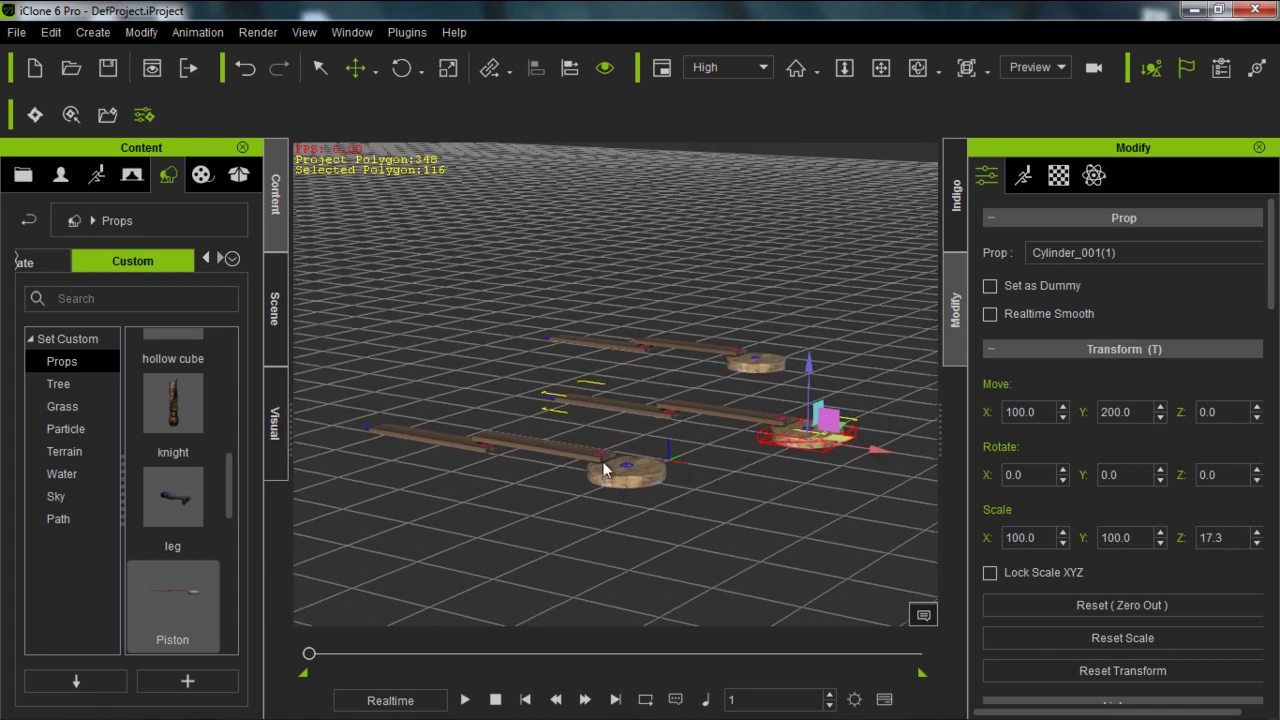
{"action": "key", "text": "space"}
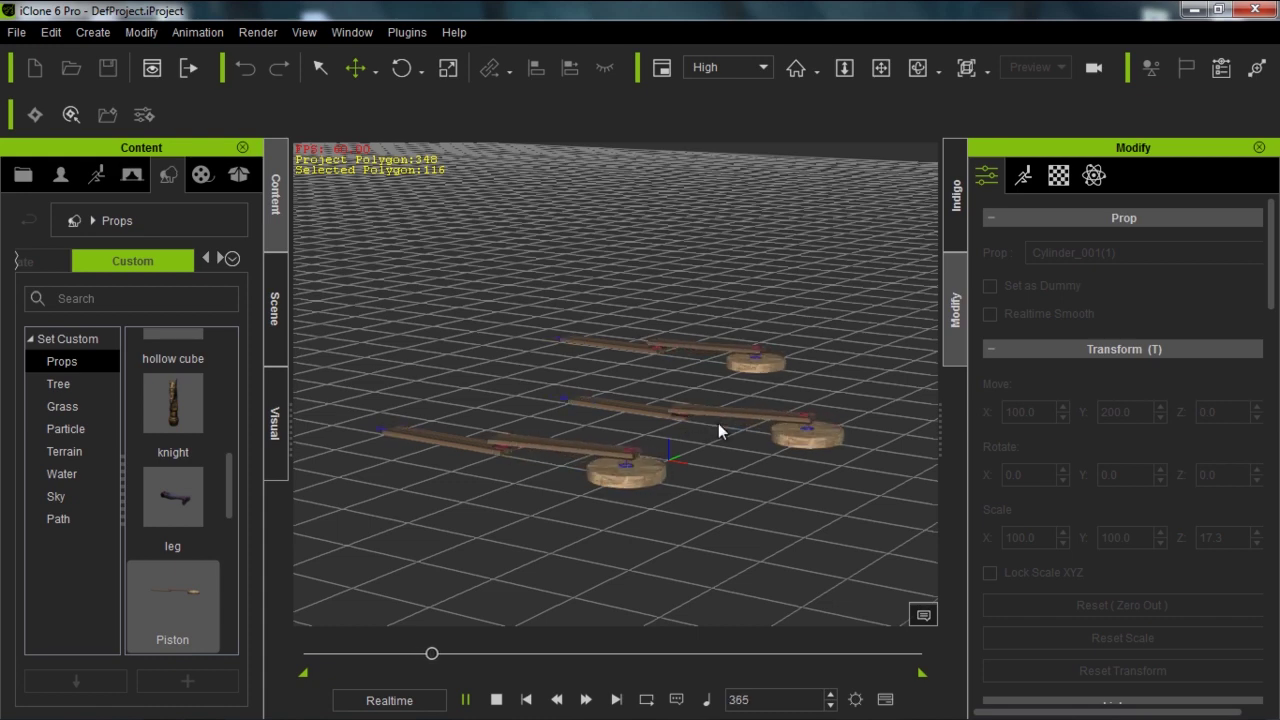
{"action": "scroll", "coordinate": [700, 292], "scroll_direction": "up", "scroll_amount": 3}
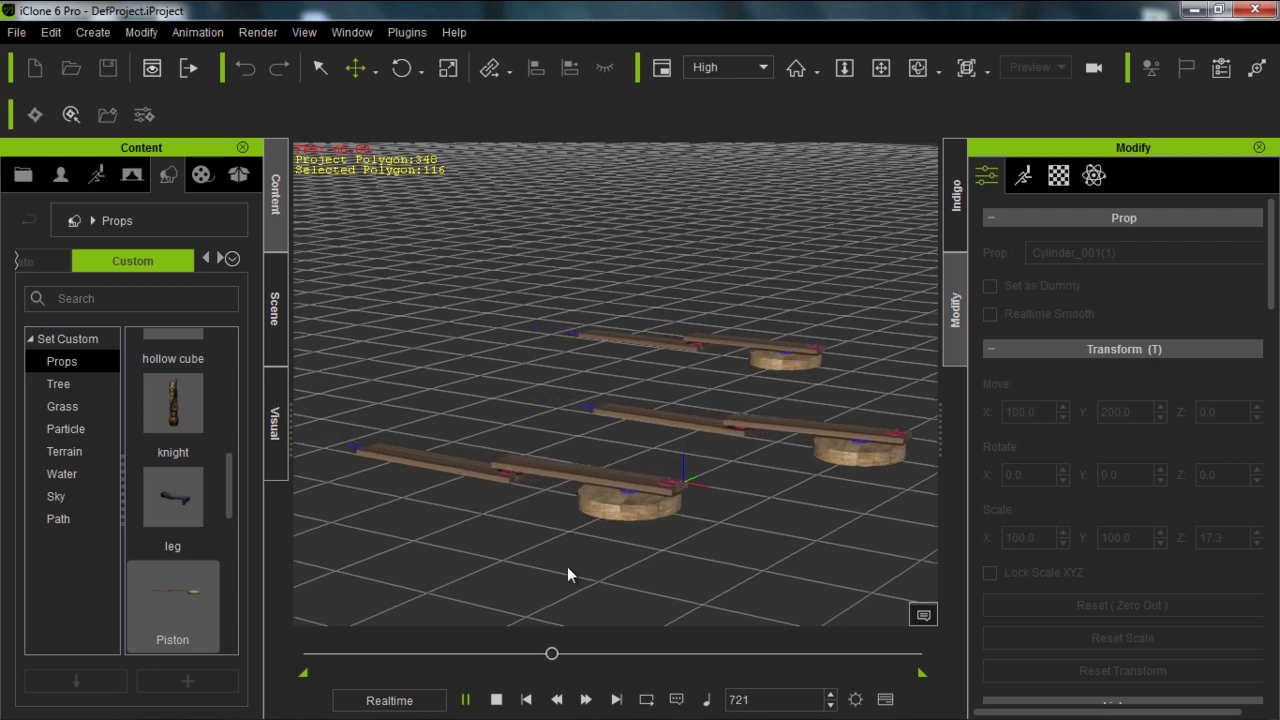
- Stop playback, switch from Realtime to By Frame, replay the pistons, then stop at frame 1
{"action": "left_click", "coordinate": [497, 700]}
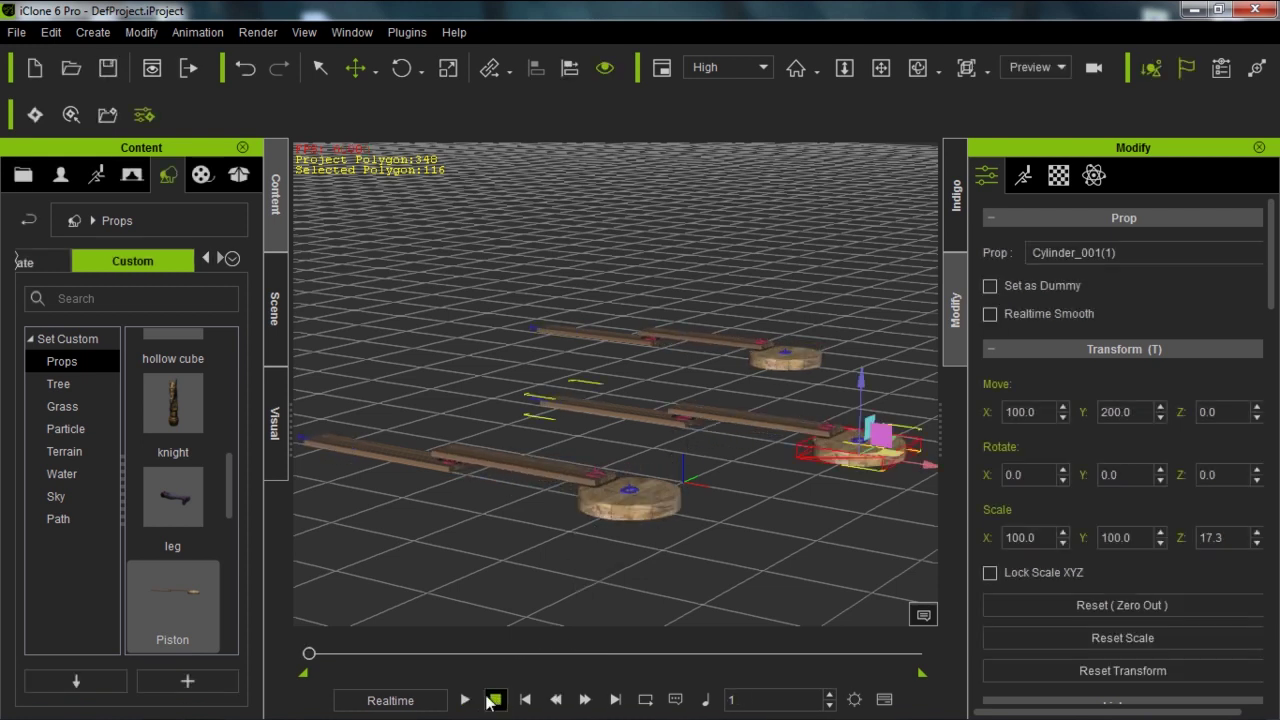
{"action": "left_click", "coordinate": [389, 700]}
{"action": "left_click", "coordinate": [464, 700]}
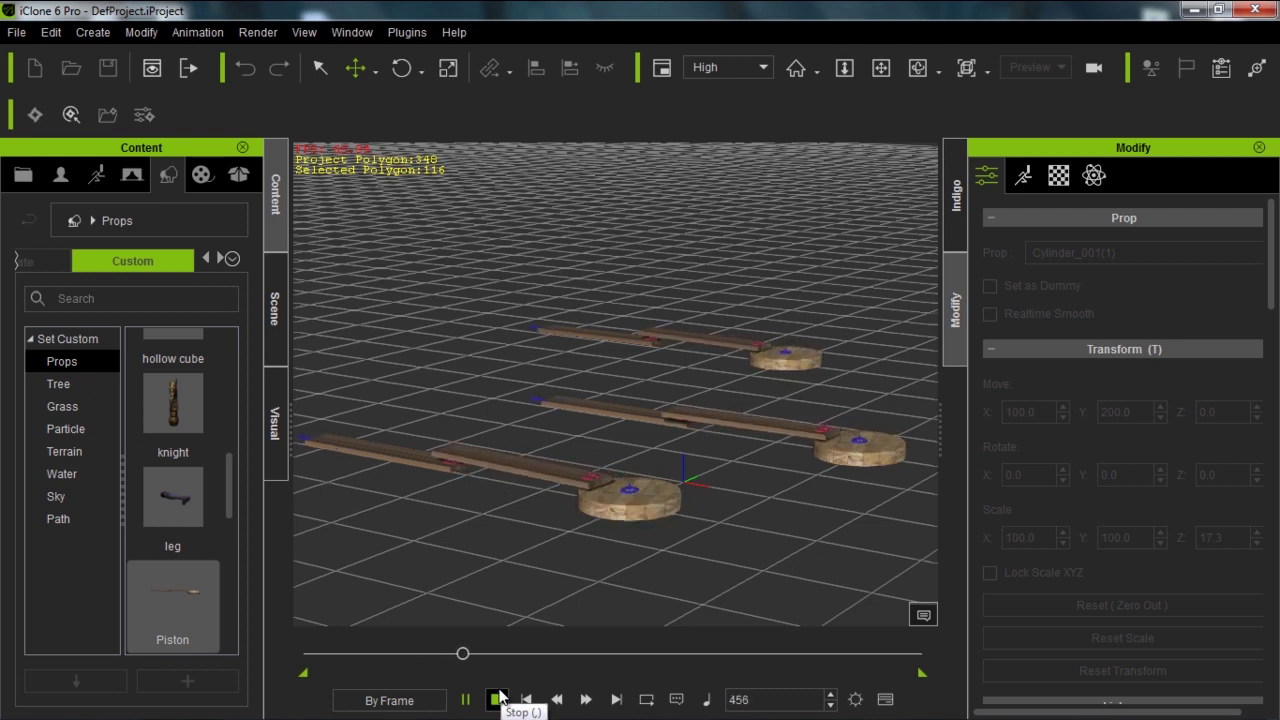
{"action": "left_click", "coordinate": [497, 699]}
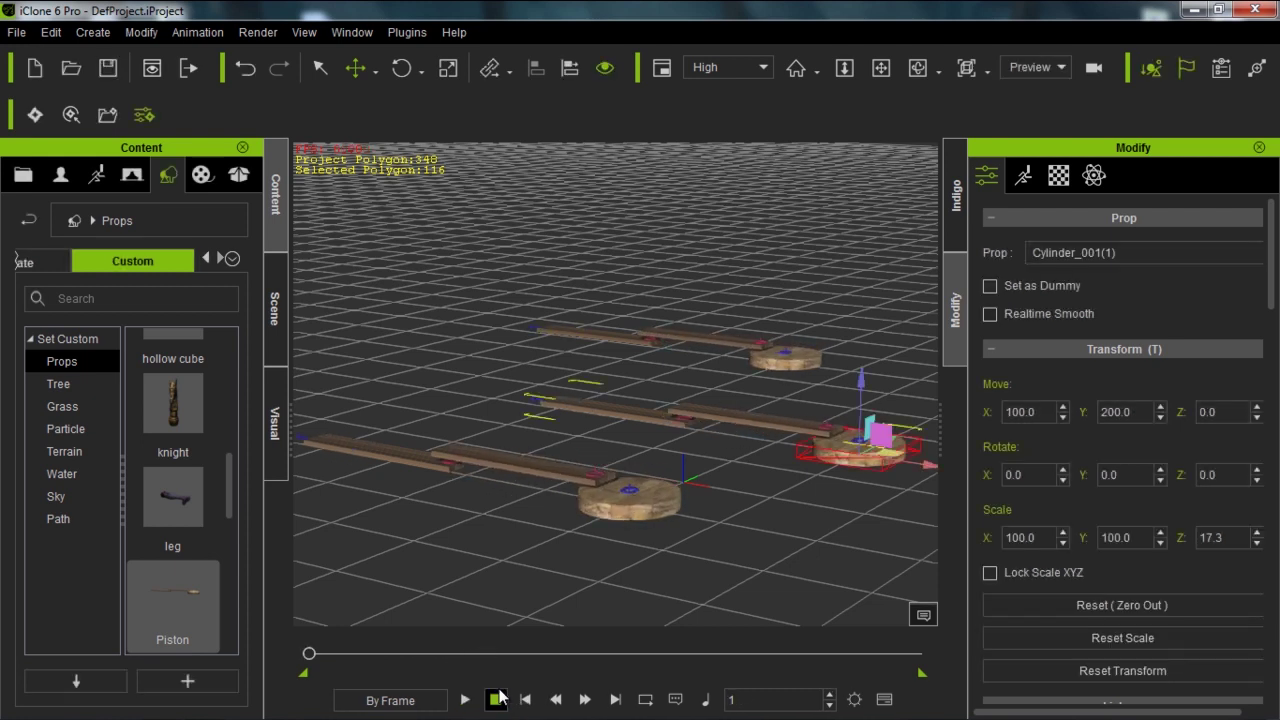